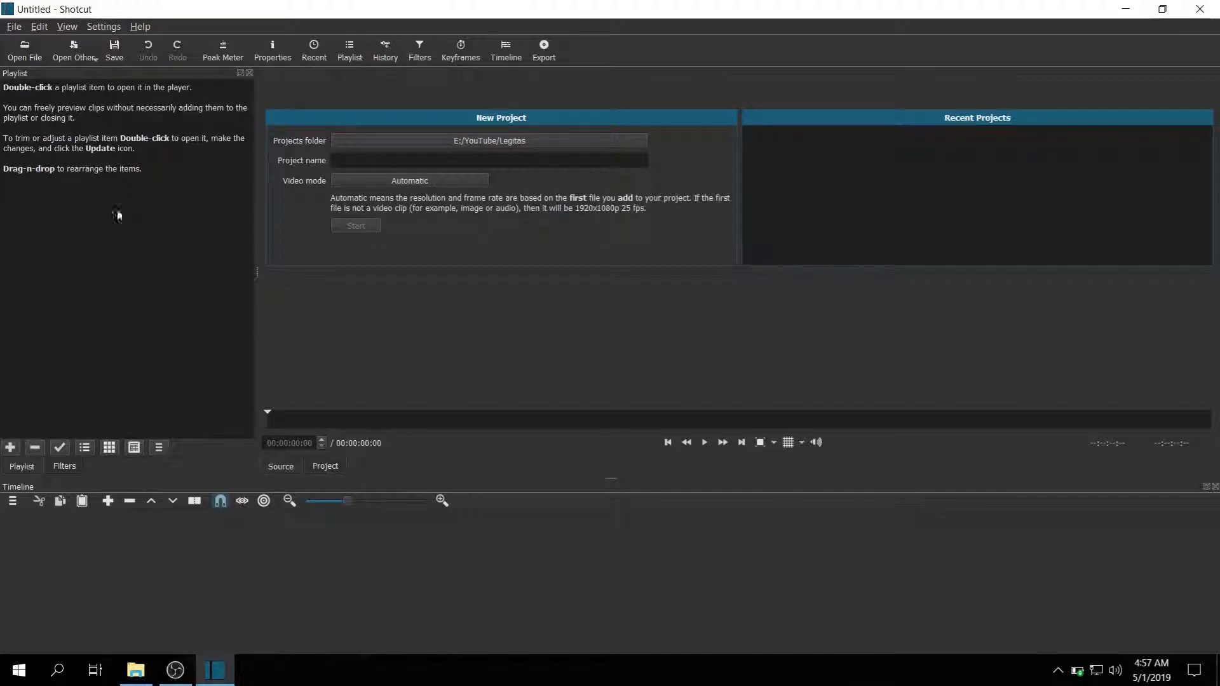
Step: Add all 14 media files from the samples folder to the playlist
{"action": "left_click", "coordinate": [145, 668]}
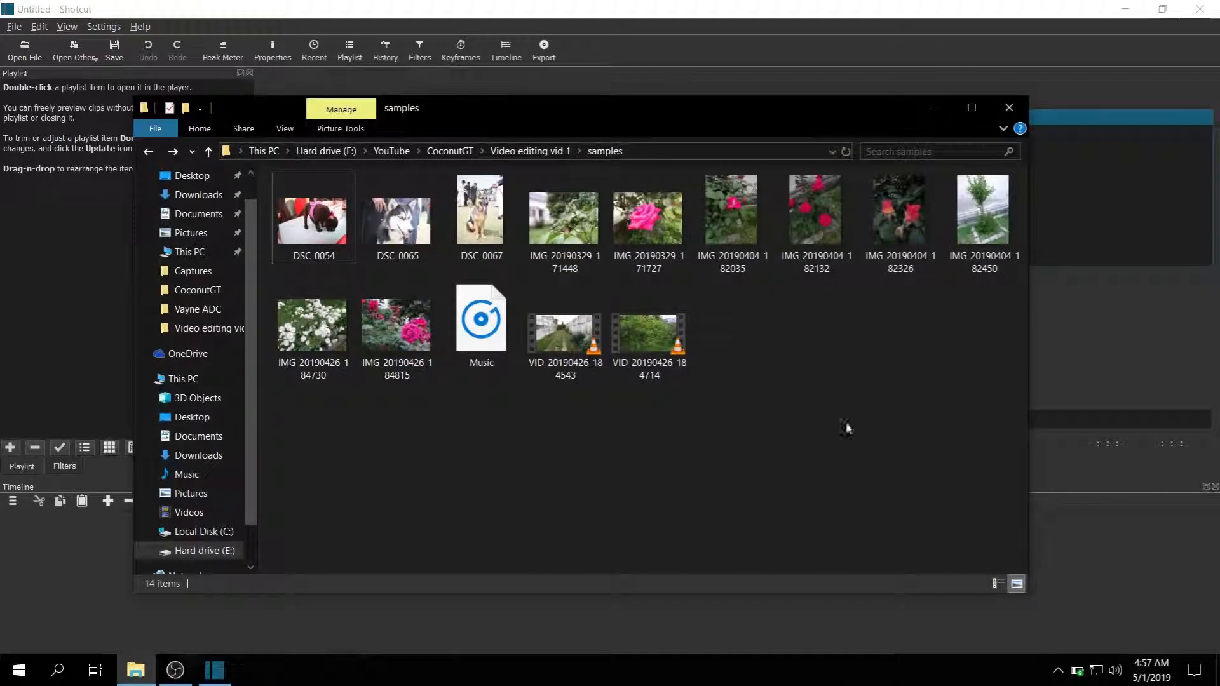
{"action": "left_click_drag", "start_coordinate": [1000, 437], "coordinate": [53, 249]}
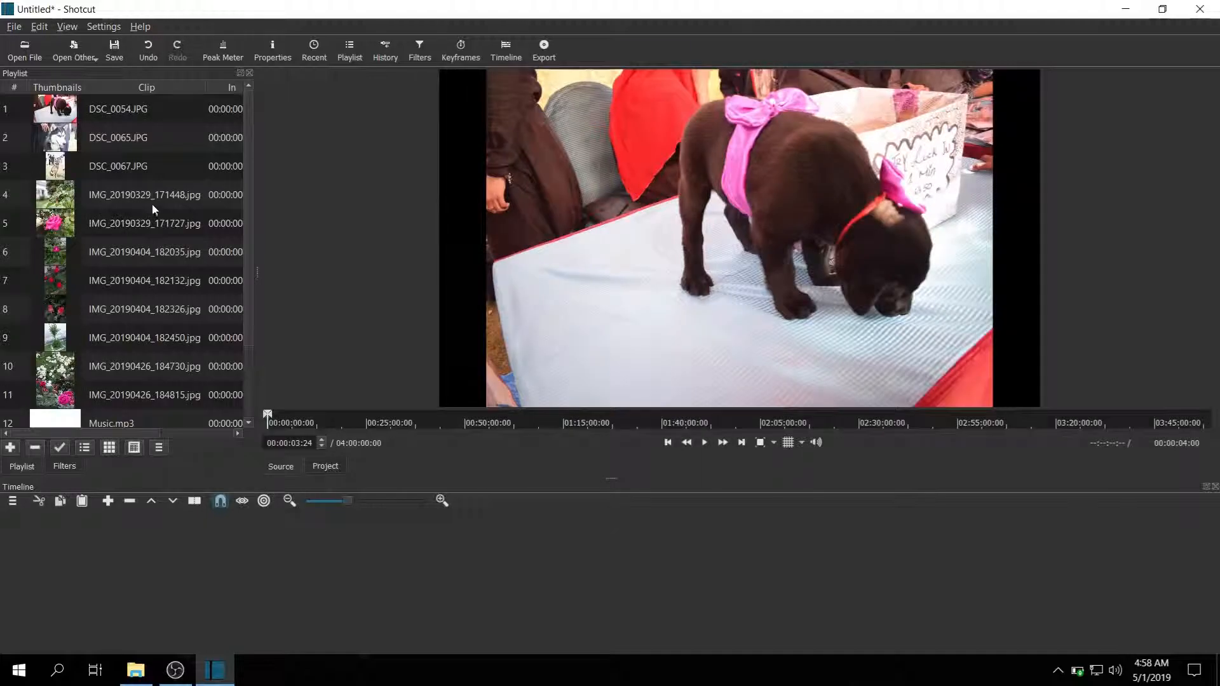
Step: Restore the default workspace layout and maximize the editor window
{"action": "left_click", "coordinate": [67, 28]}
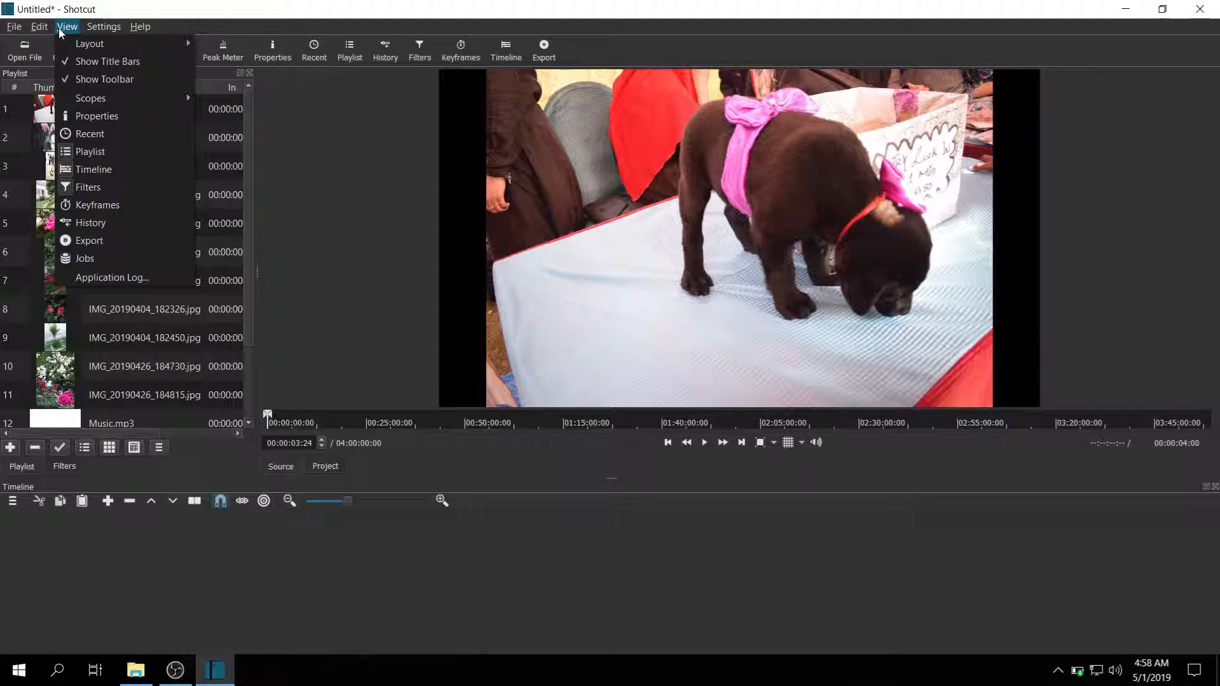
{"action": "mouse_move", "coordinate": [77, 44]}
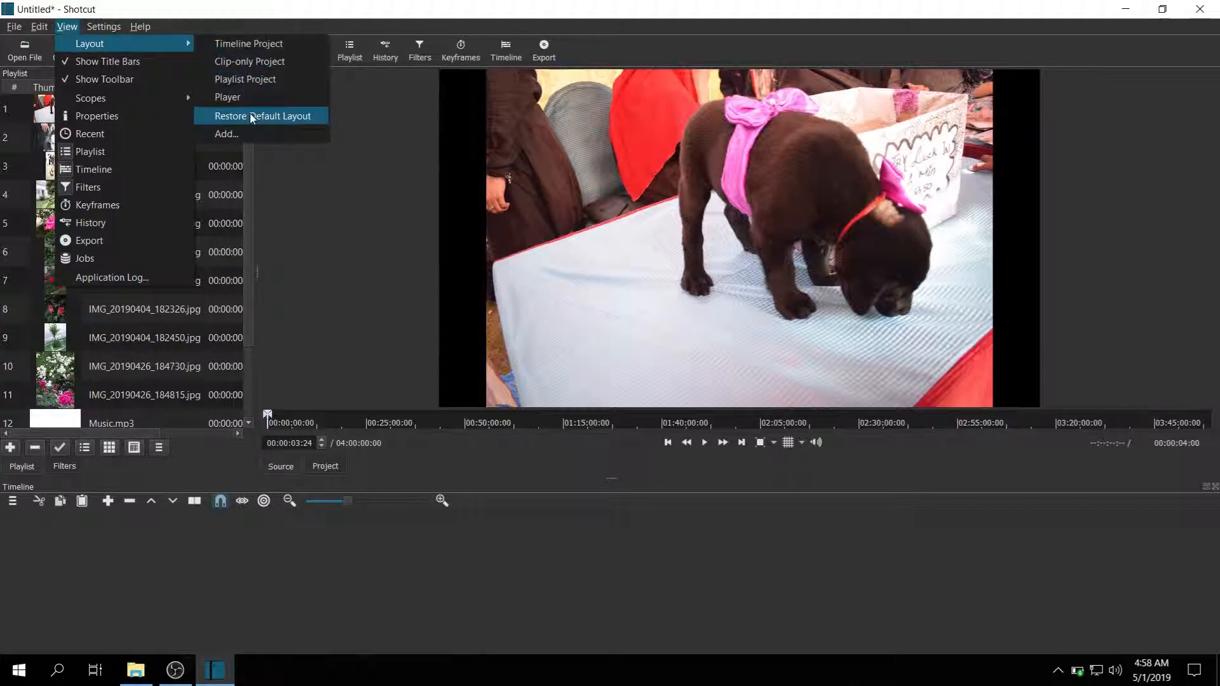
{"action": "left_click", "coordinate": [250, 115]}
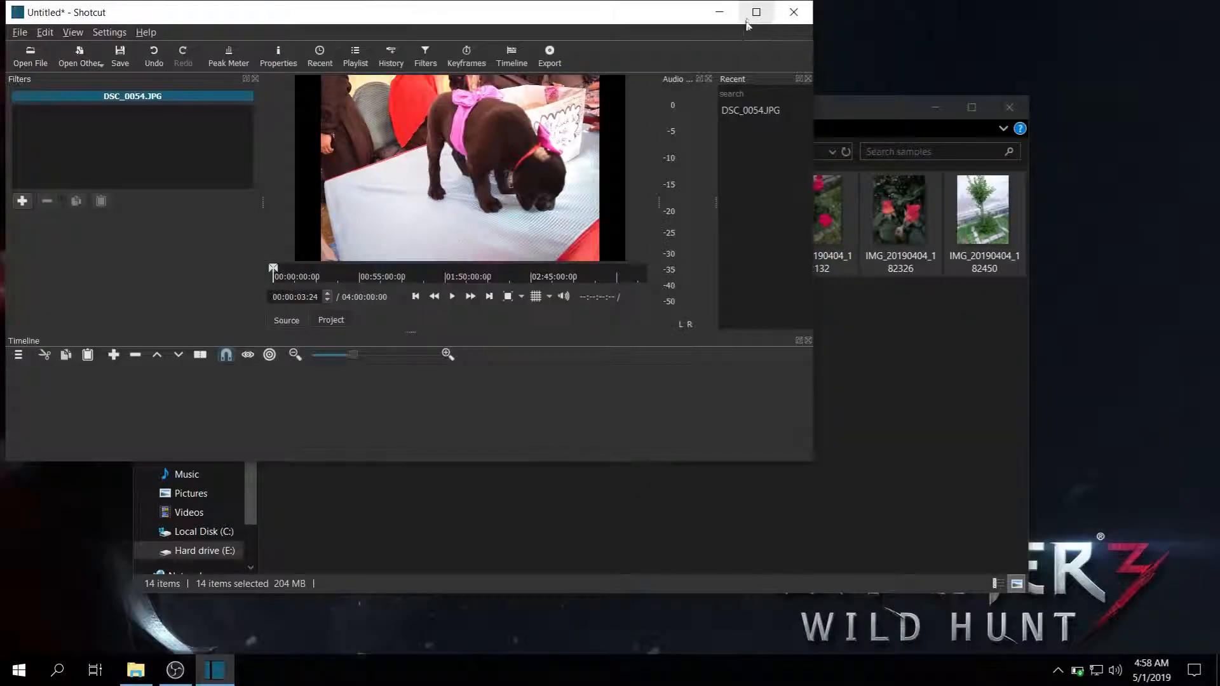
{"action": "left_click", "coordinate": [755, 11]}
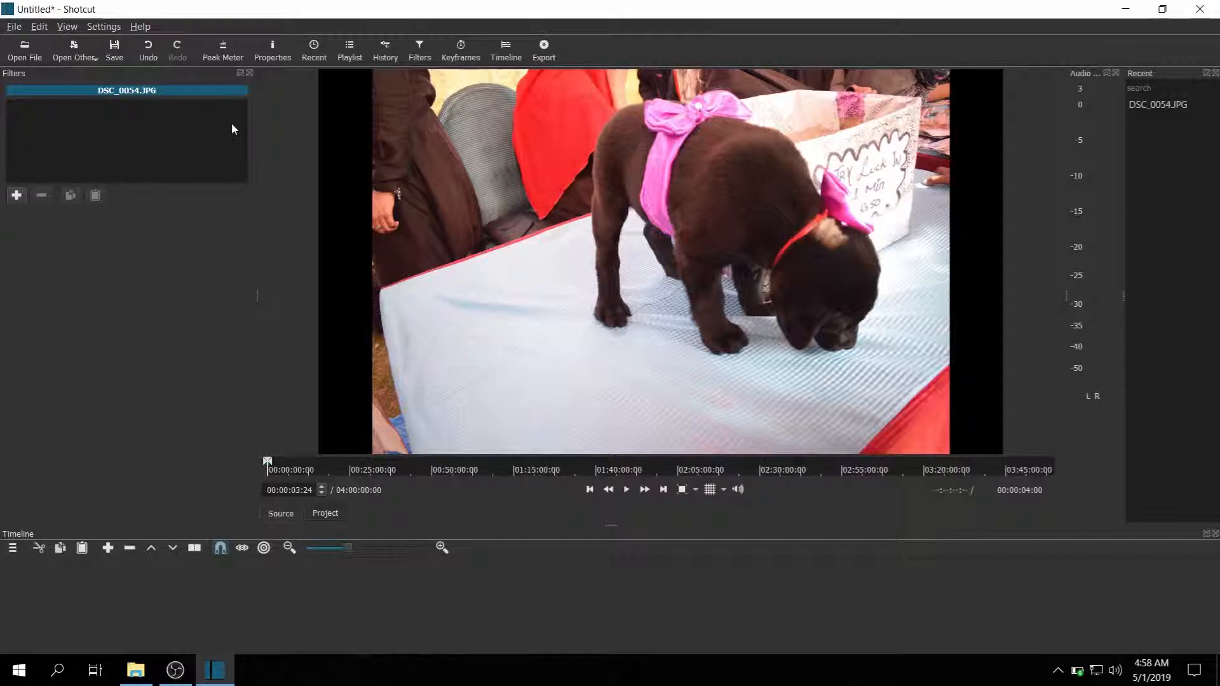
Step: Hide the audio peak meter and the recent files list, show the playlist and look through its imported items
{"action": "left_click", "coordinate": [1115, 73]}
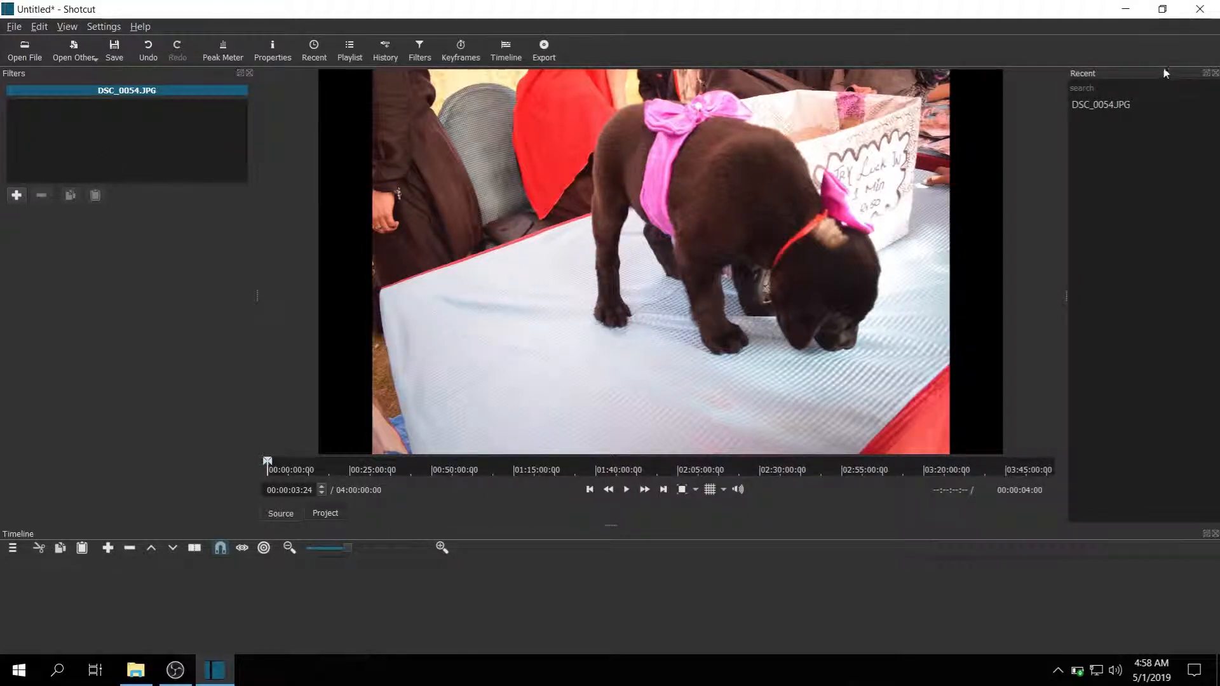
{"action": "left_click", "coordinate": [1215, 73]}
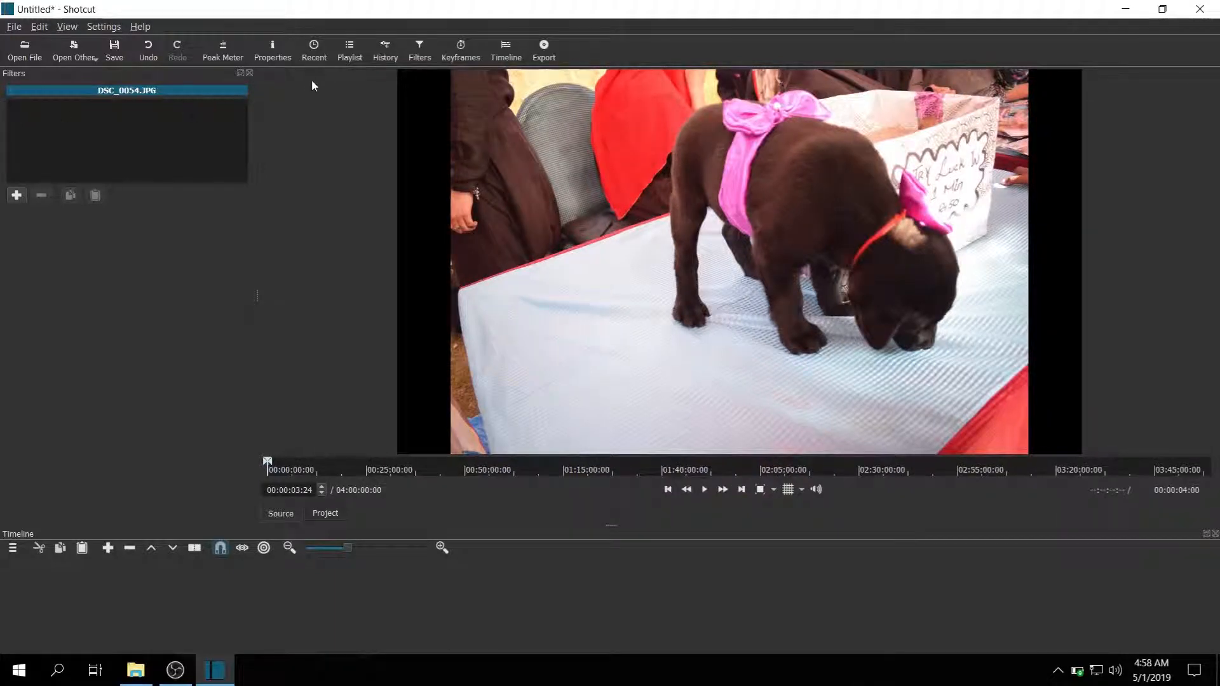
{"action": "left_click", "coordinate": [351, 56]}
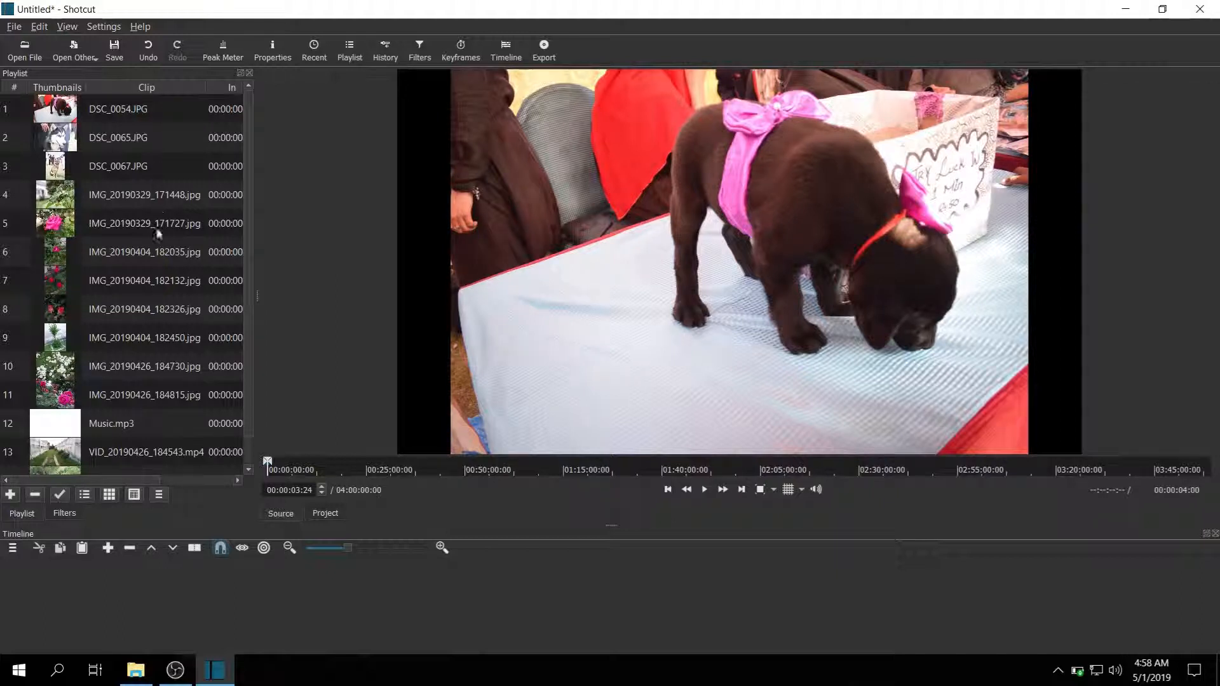
{"action": "scroll", "coordinate": [169, 293], "scroll_direction": "down", "scroll_amount": 1}
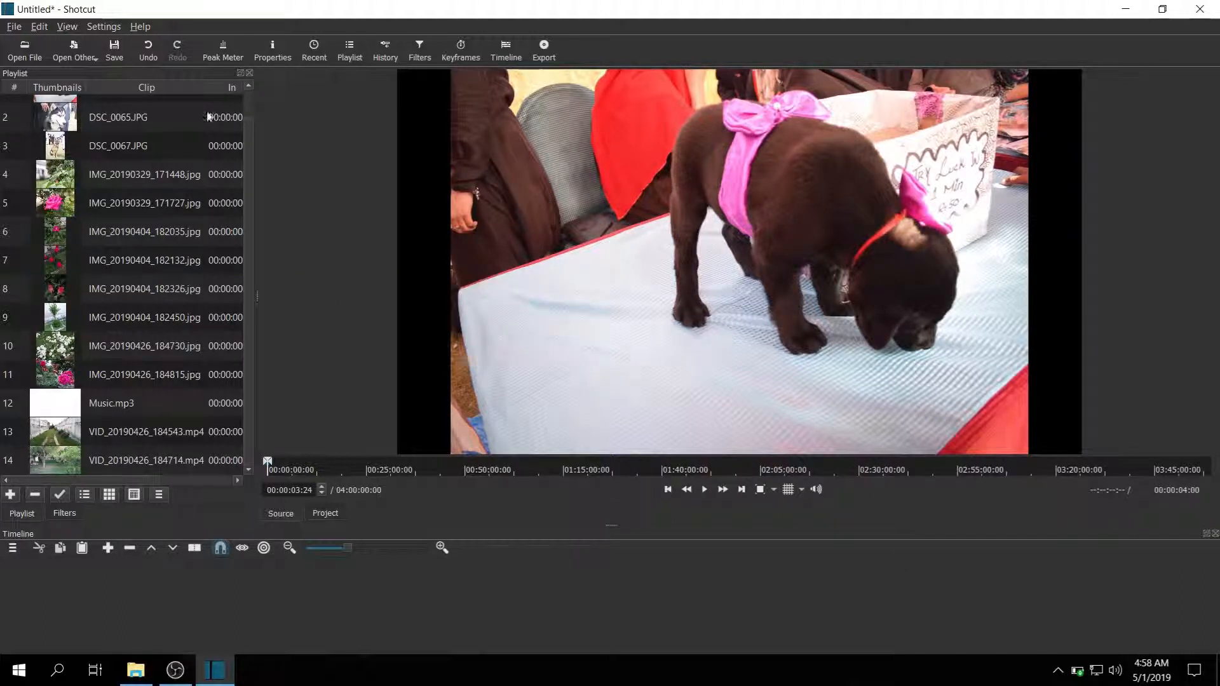
{"action": "scroll", "coordinate": [129, 118], "scroll_direction": "up", "scroll_amount": 1}
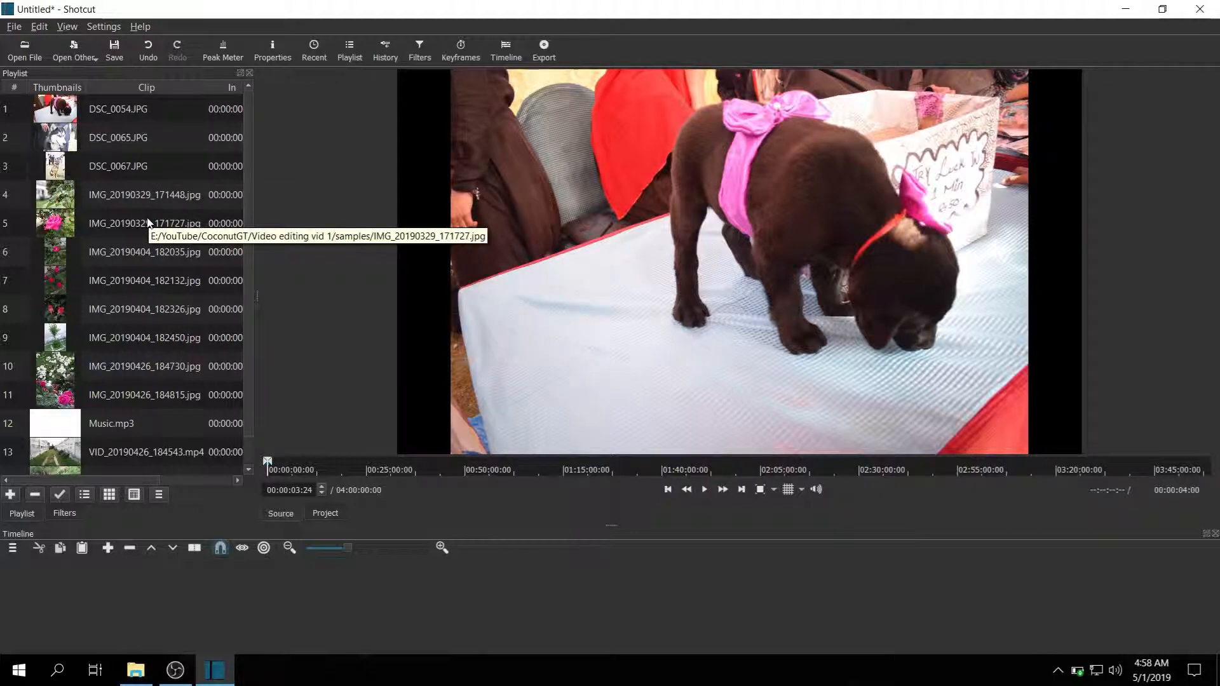
{"action": "scroll", "coordinate": [148, 222], "scroll_direction": "down", "scroll_amount": 1}
Step: Enlarge the timeline area and add a video track, an audio track and a second video track
{"action": "left_click_drag", "start_coordinate": [570, 525], "coordinate": [613, 469]}
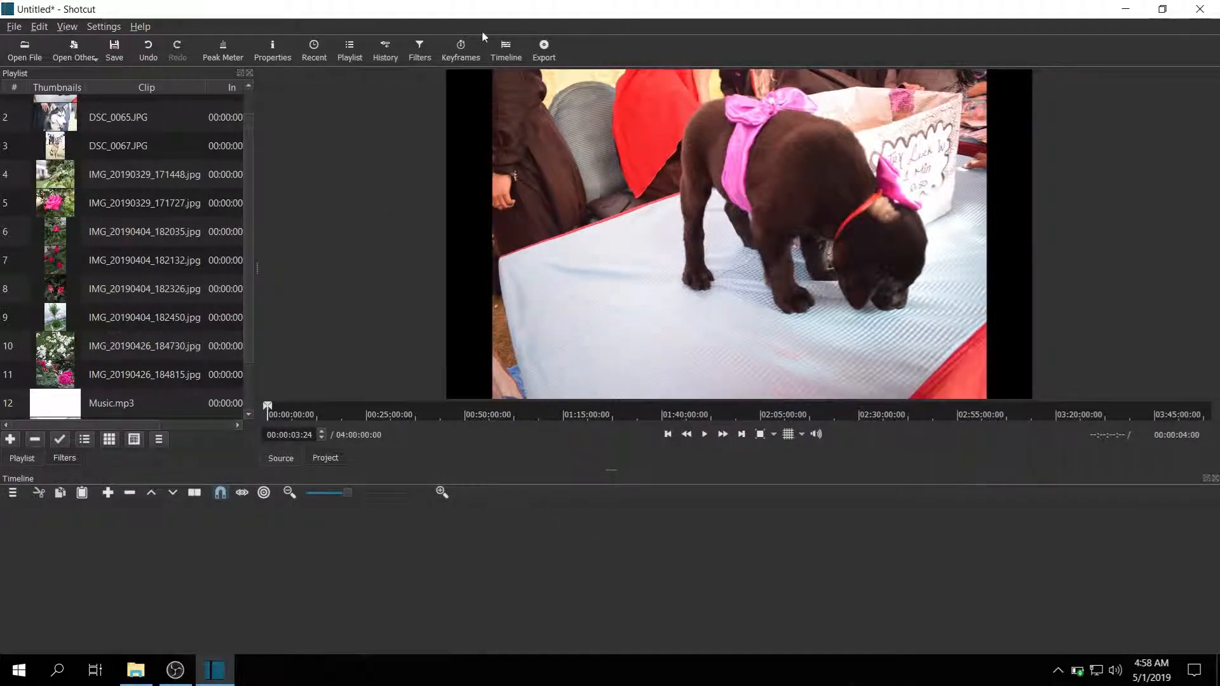
{"action": "right_click", "coordinate": [434, 538]}
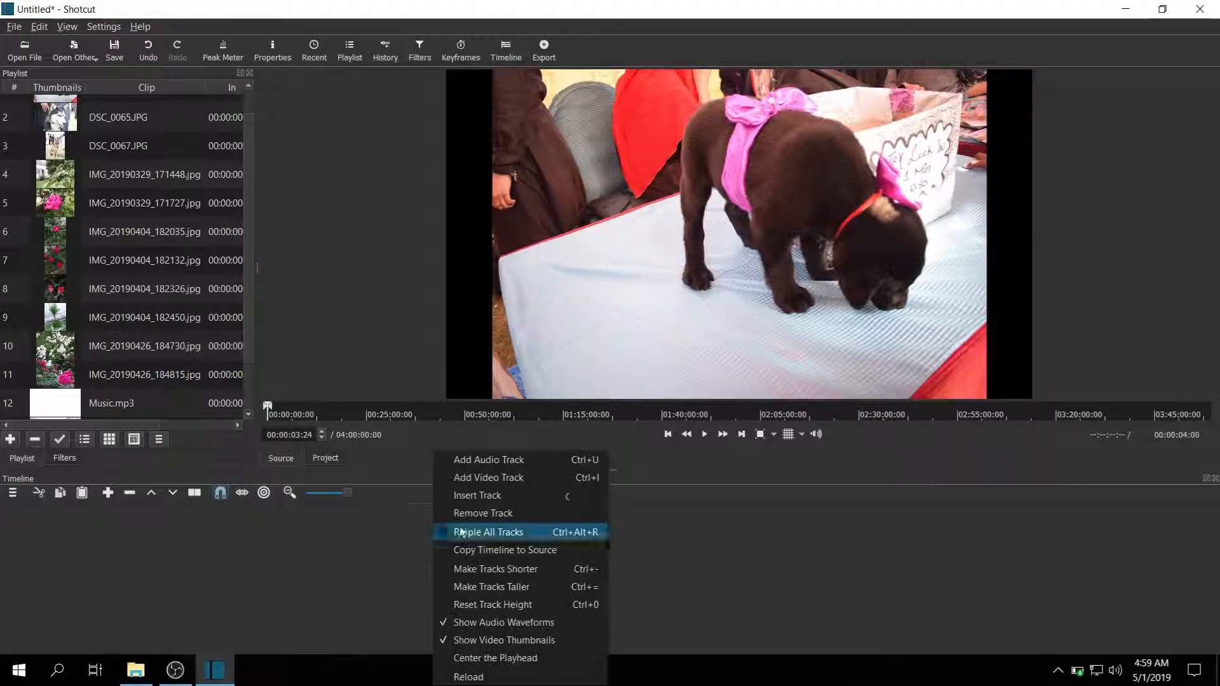
{"action": "left_click", "coordinate": [515, 481]}
{"action": "right_click", "coordinate": [434, 571]}
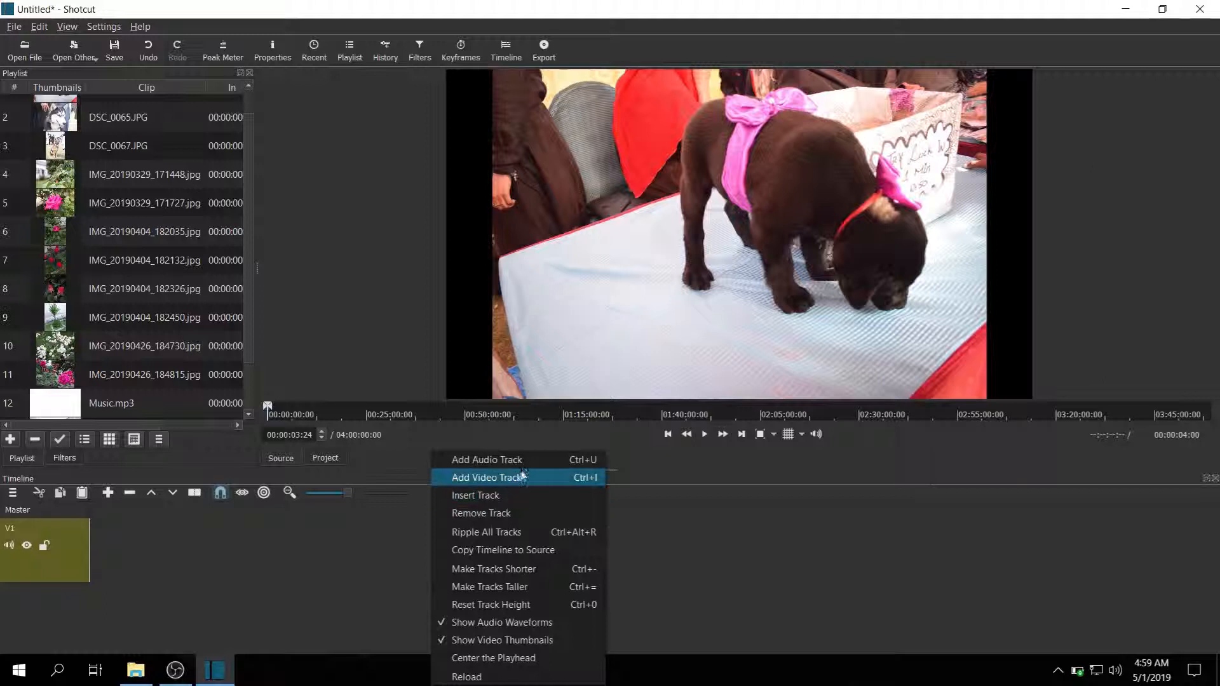
{"action": "left_click", "coordinate": [522, 461]}
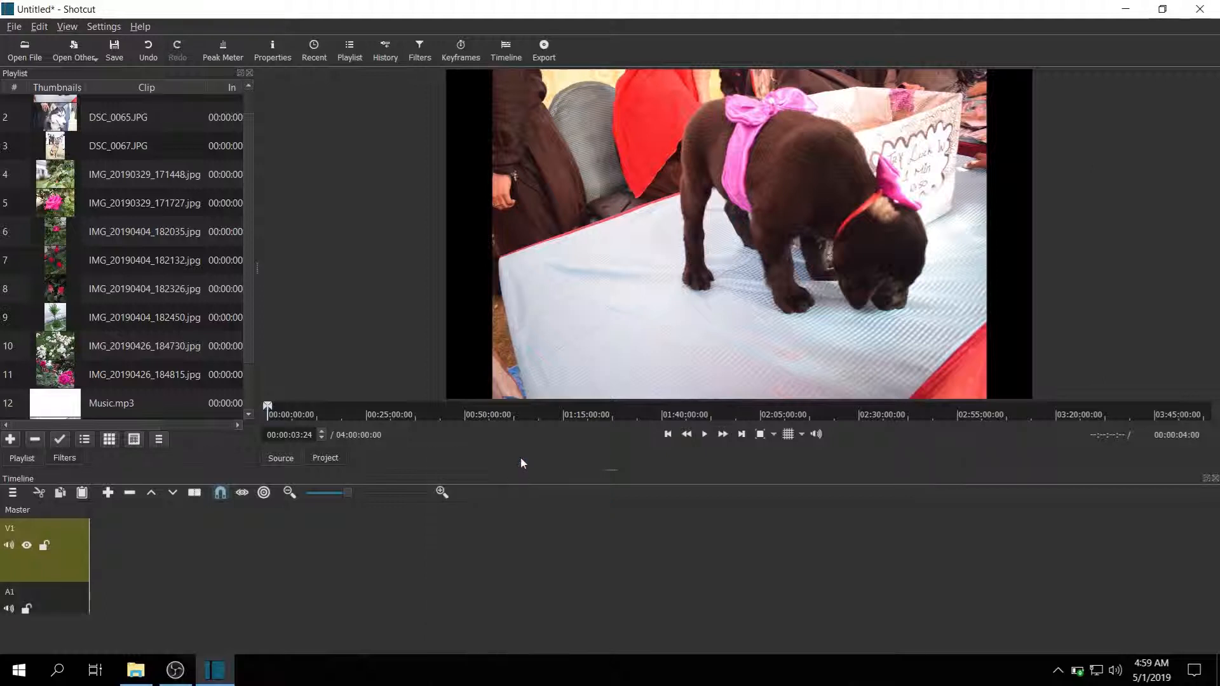
{"action": "right_click", "coordinate": [420, 543]}
{"action": "left_click", "coordinate": [494, 482]}
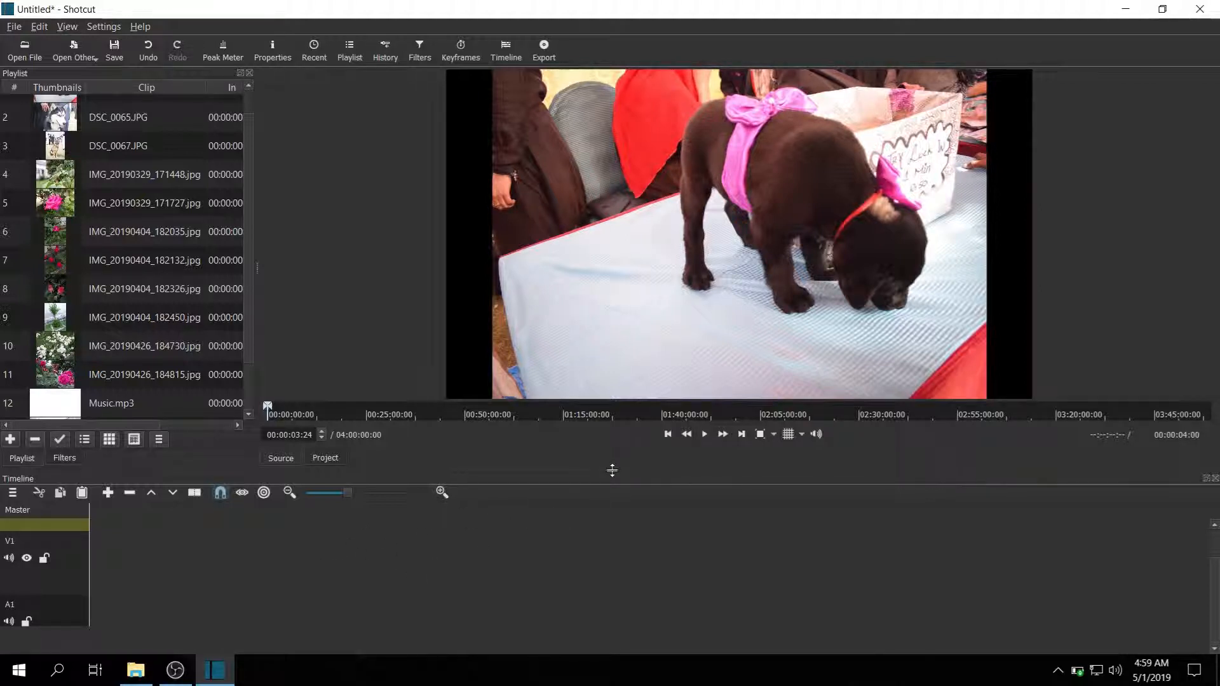
Step: Resize the timeline area so that tracks V2, V1 and A1 are all in view
{"action": "mouse_move", "coordinate": [612, 470]}
{"action": "left_mouse_down"}
{"action": "mouse_move", "coordinate": [610, 430]}
{"action": "mouse_move", "coordinate": [625, 483]}
{"action": "left_mouse_up"}
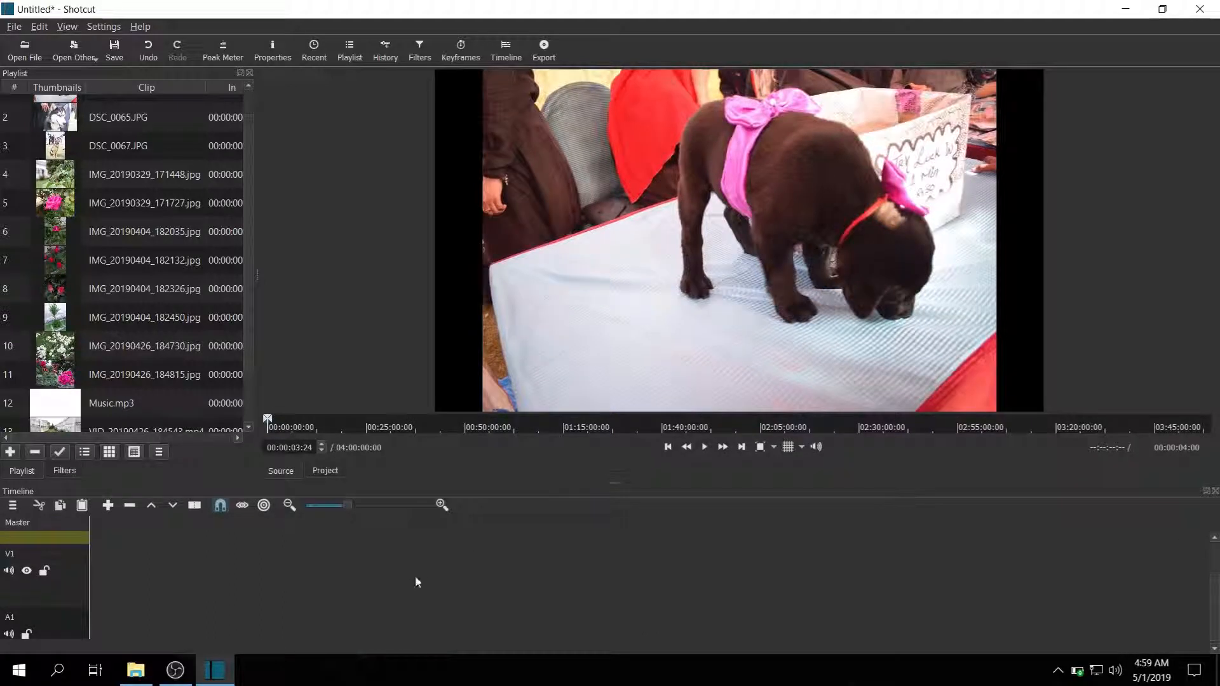
{"action": "key", "text": "ctrl+i"}
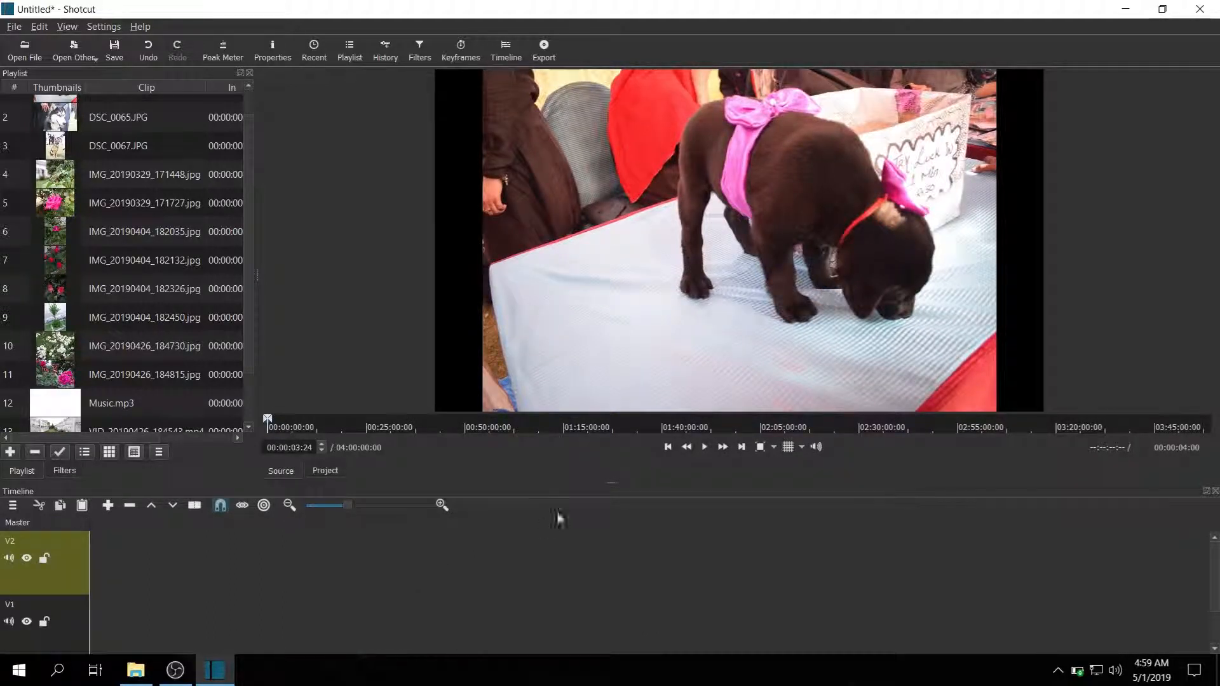
{"action": "left_click_drag", "start_coordinate": [607, 481], "coordinate": [639, 416]}
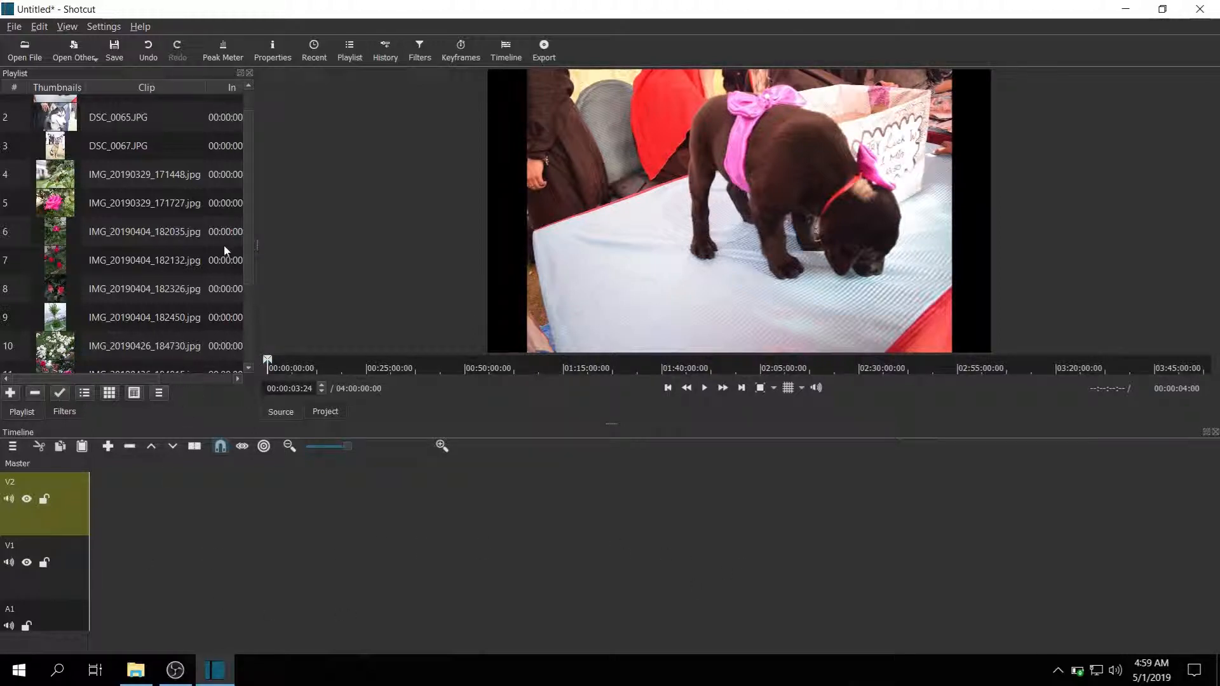
Step: Place VID_20190426_184543.mp4 on track V1, move it to the start of the timeline and play its opening seconds
{"action": "scroll", "coordinate": [196, 197], "scroll_direction": "down", "scroll_amount": 2}
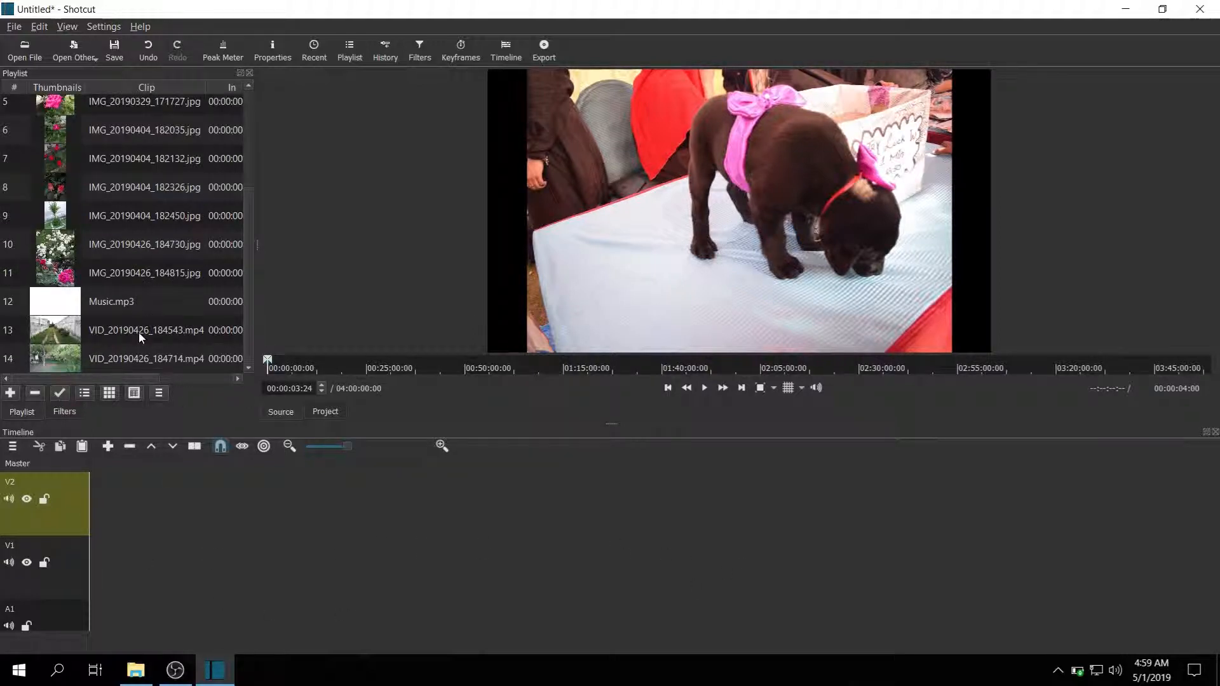
{"action": "left_click_drag", "start_coordinate": [139, 331], "coordinate": [222, 561]}
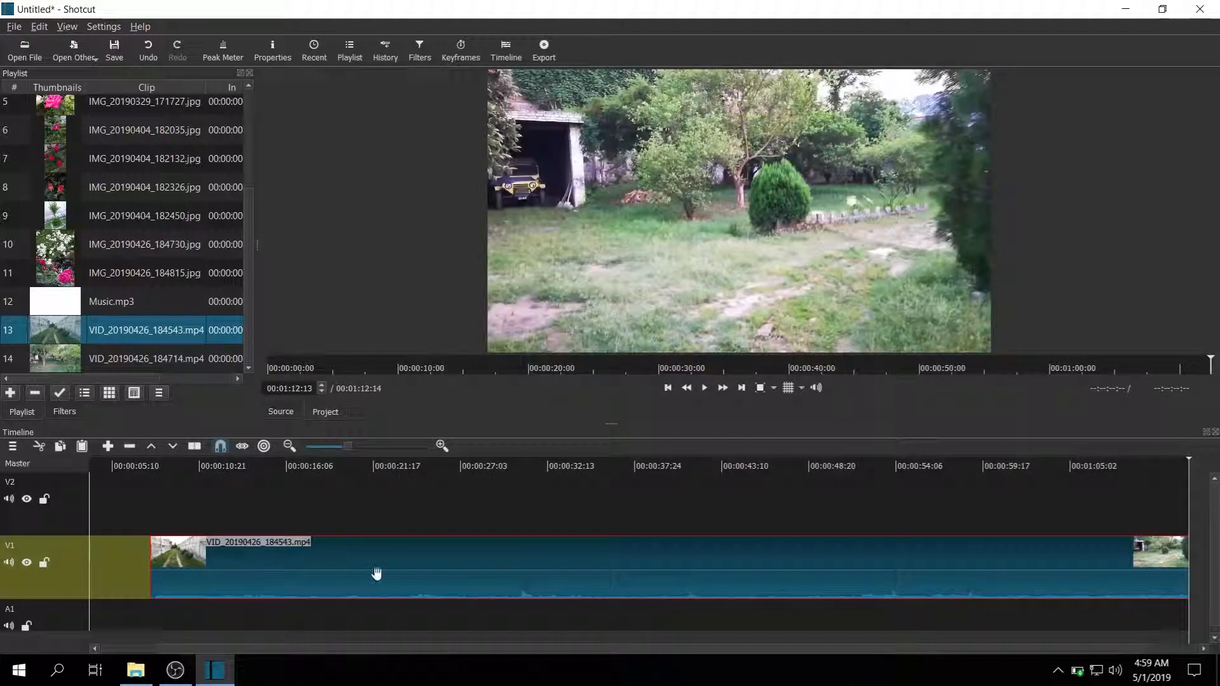
{"action": "left_click_drag", "start_coordinate": [376, 574], "coordinate": [181, 580]}
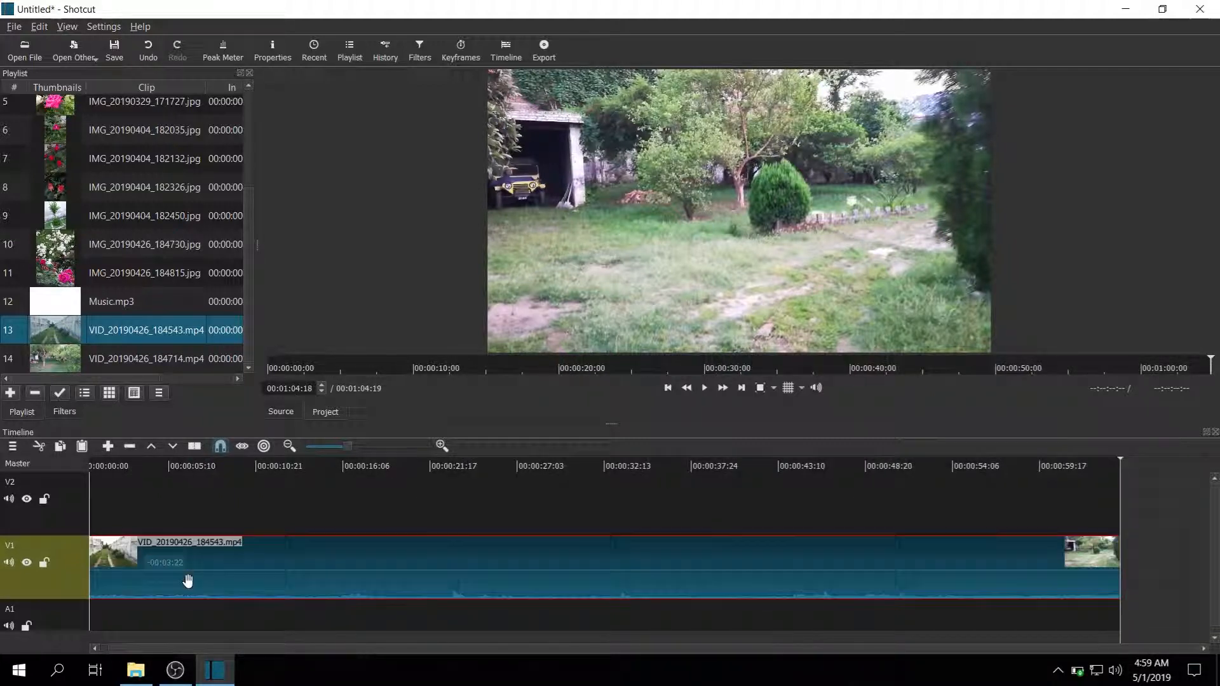
{"action": "key", "text": "space"}
{"action": "key", "text": "space"}
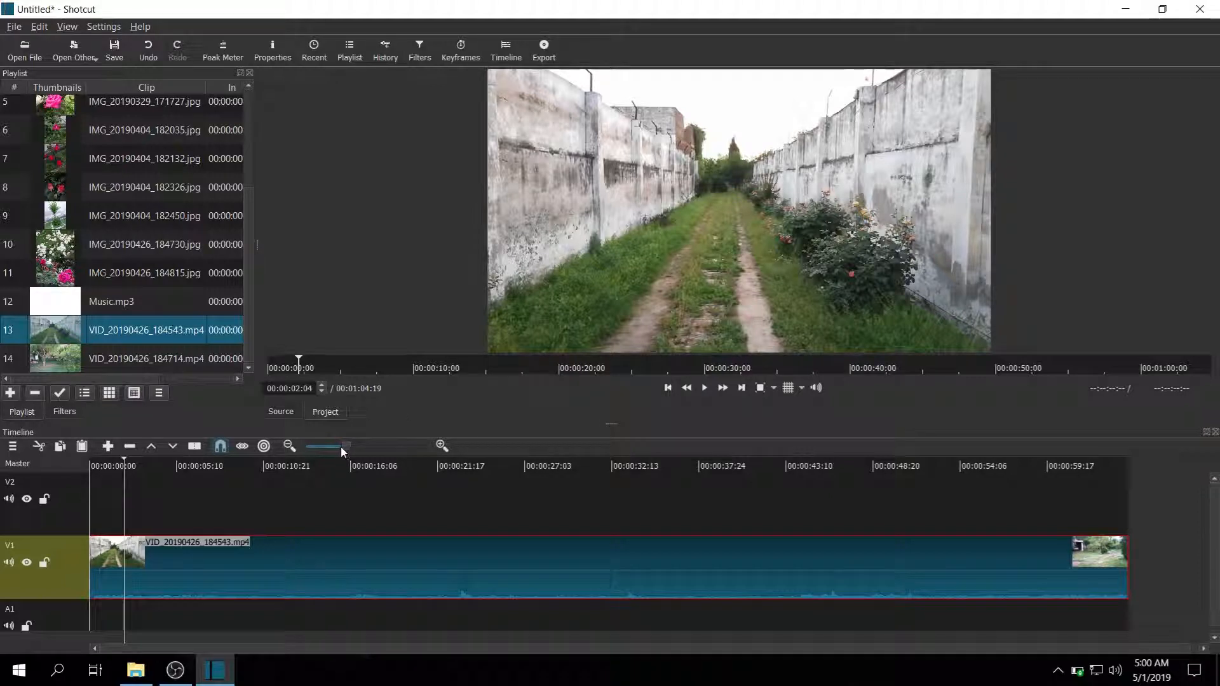
Step: Split the V1 video clip at 00:00:12:07
{"action": "left_click_drag", "start_coordinate": [334, 446], "coordinate": [331, 446]}
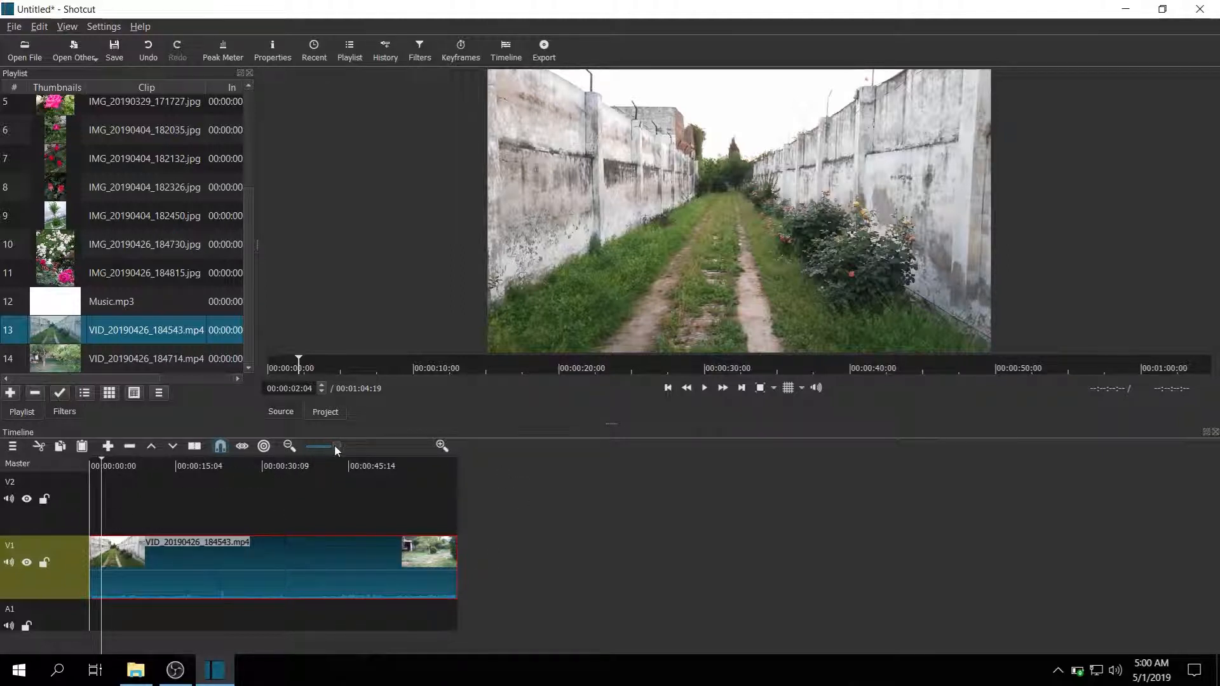
{"action": "mouse_move", "coordinate": [350, 448]}
{"action": "left_mouse_down"}
{"action": "mouse_move", "coordinate": [375, 449]}
{"action": "mouse_move", "coordinate": [357, 448]}
{"action": "left_mouse_up"}
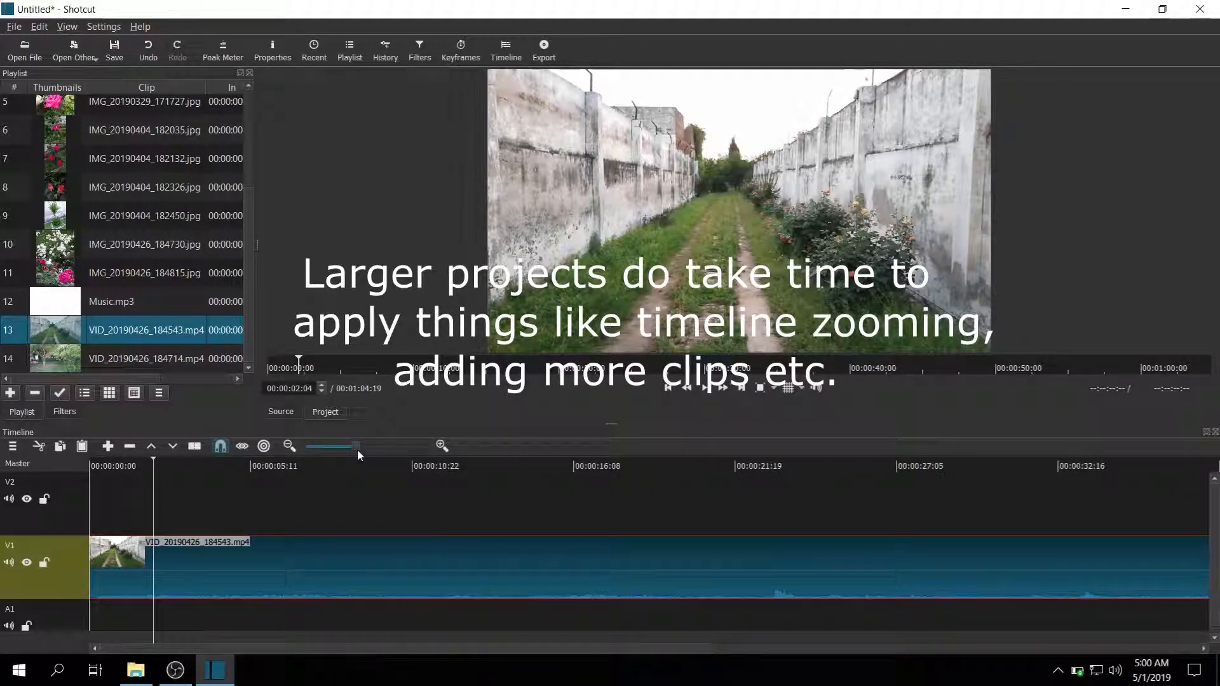
{"action": "left_click", "coordinate": [424, 447]}
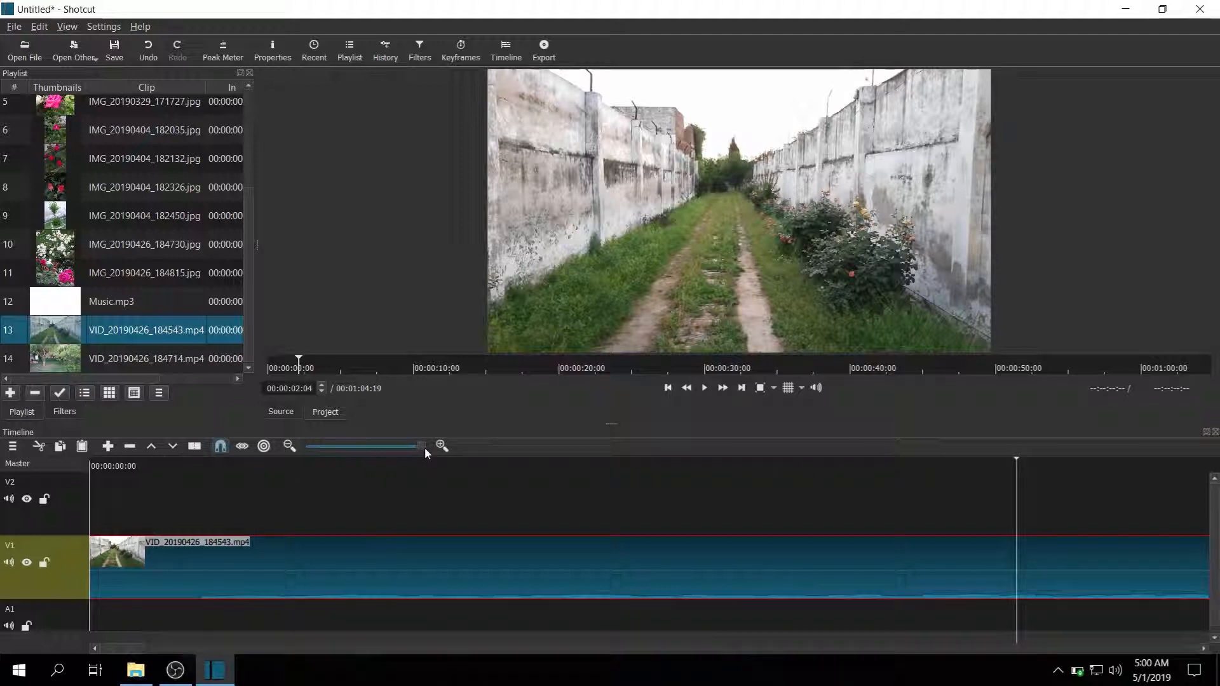
{"action": "left_click_drag", "start_coordinate": [428, 447], "coordinate": [353, 447]}
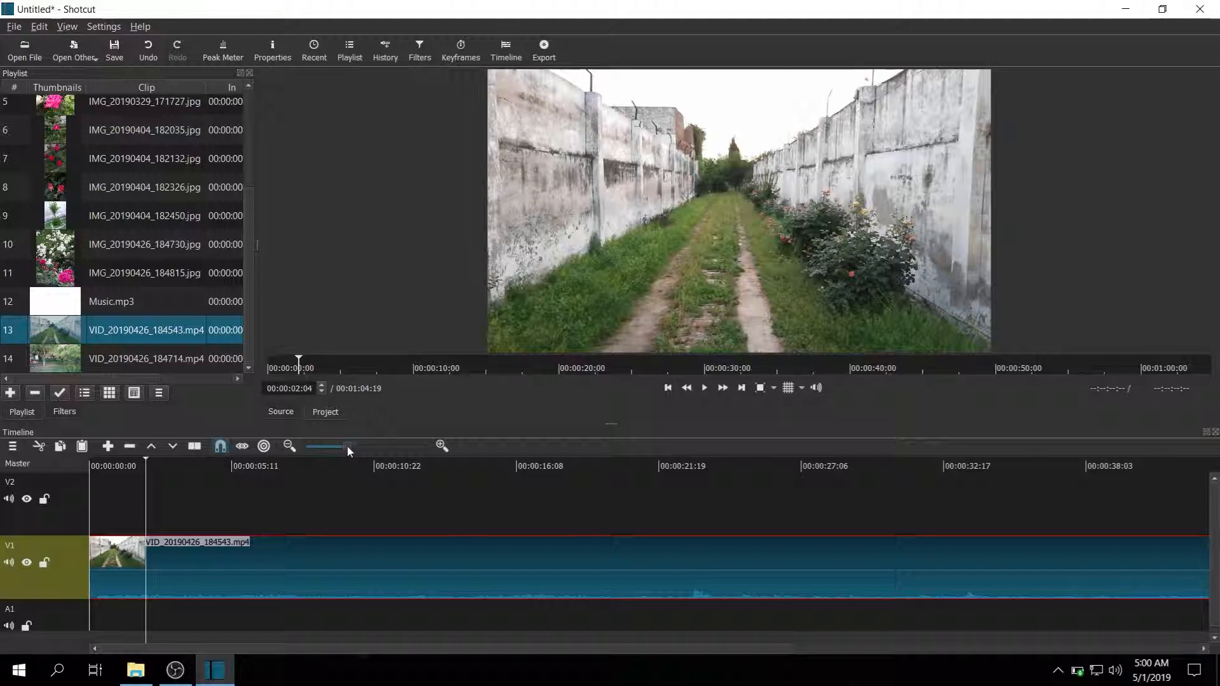
{"action": "left_click", "coordinate": [286, 468]}
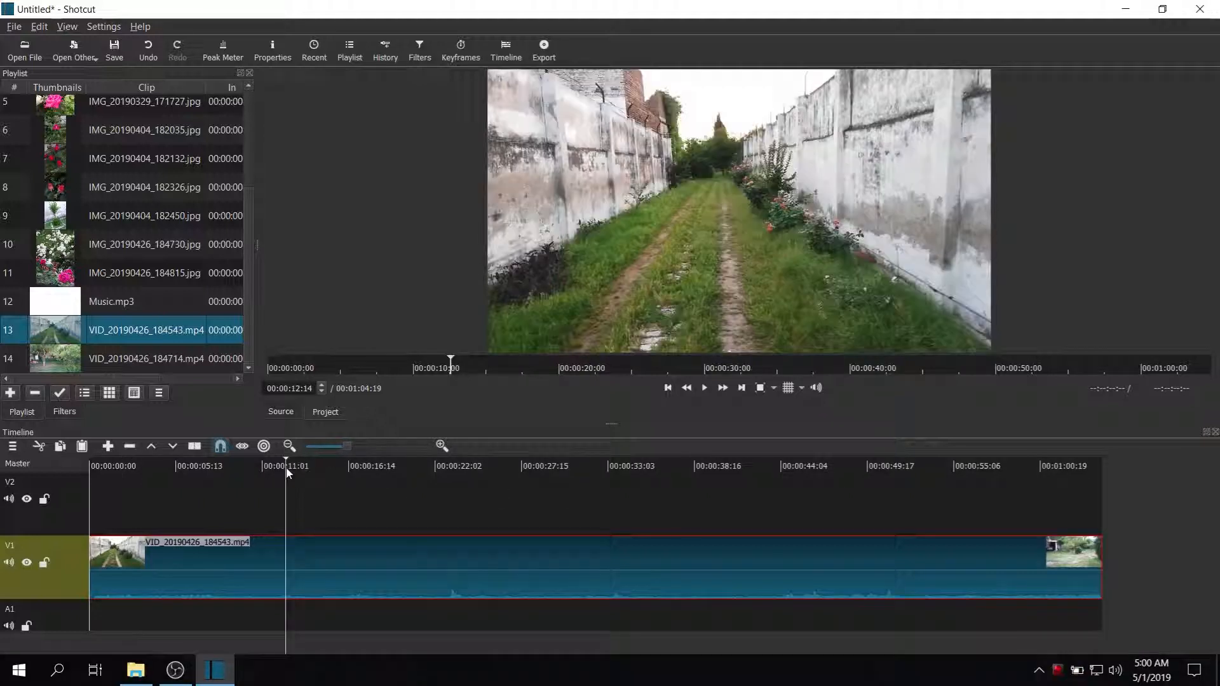
{"action": "left_click", "coordinate": [310, 467]}
{"action": "left_click", "coordinate": [281, 467]}
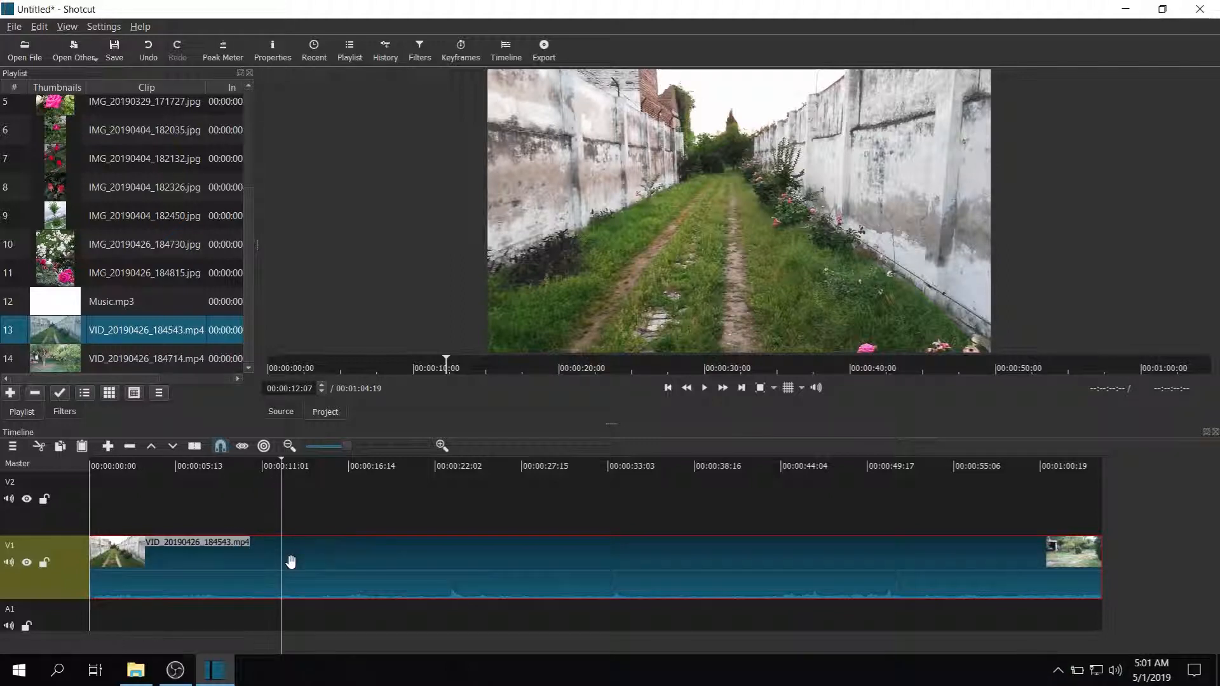
{"action": "key", "text": "s"}
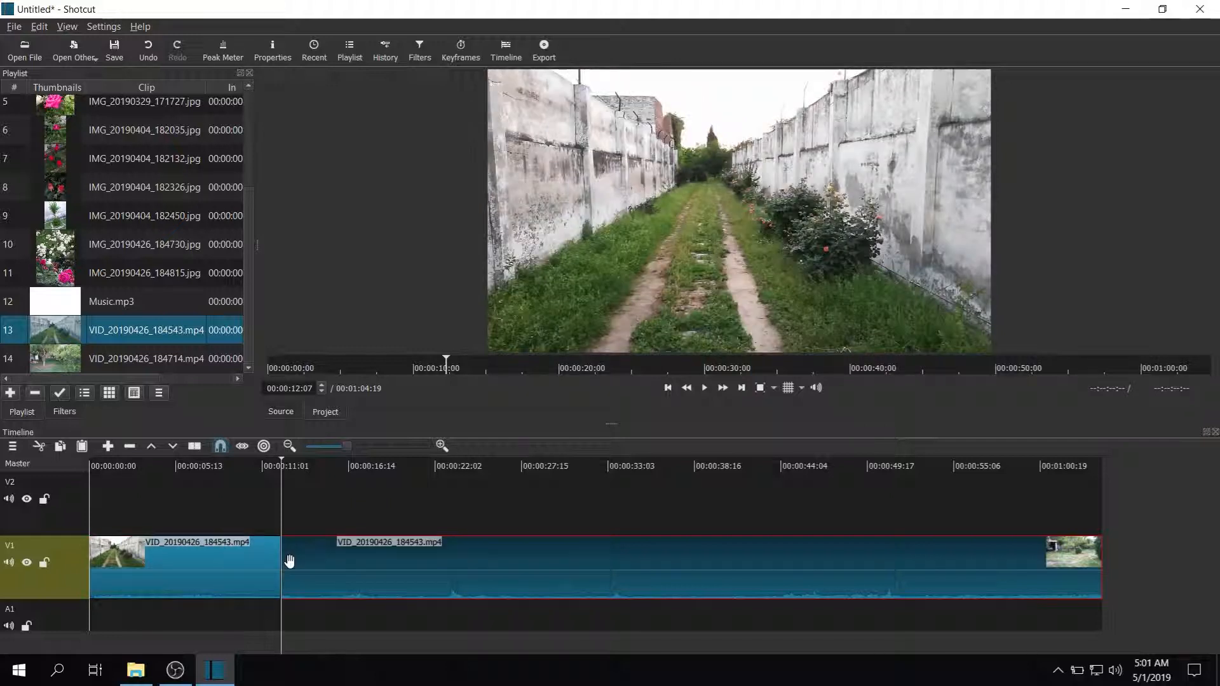
Step: Play across the cut on V1 and remove the section before it, closing the gap
{"action": "left_click", "coordinate": [340, 561]}
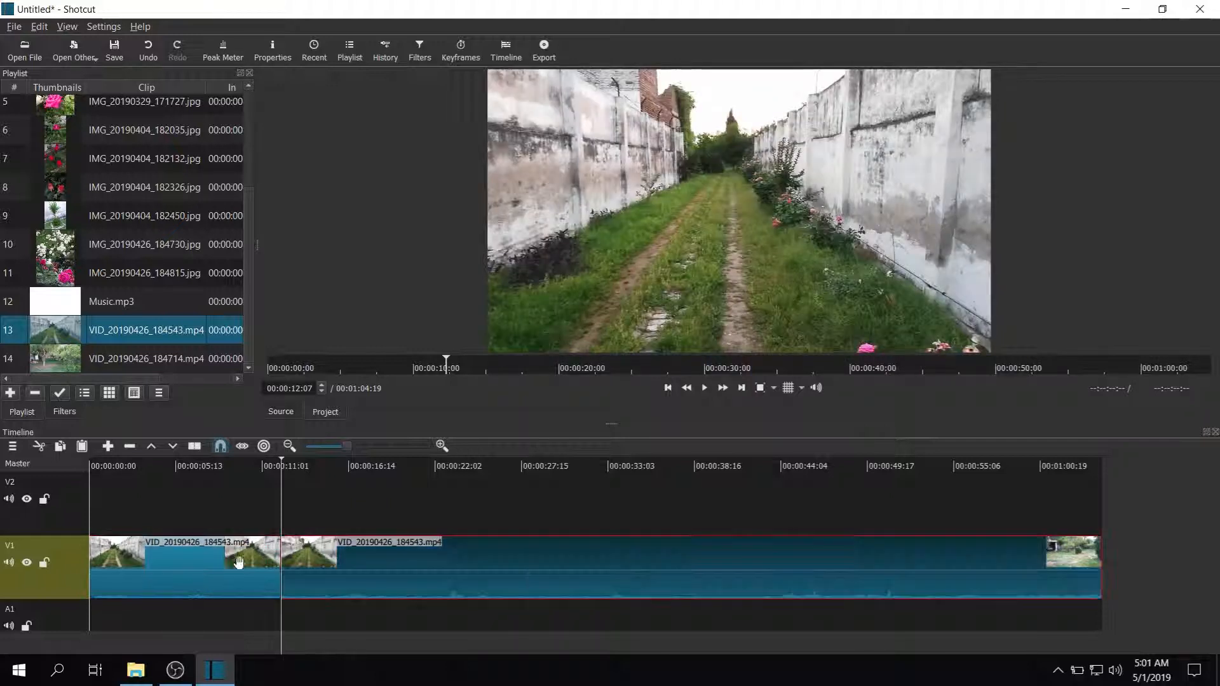
{"action": "left_click", "coordinate": [249, 562]}
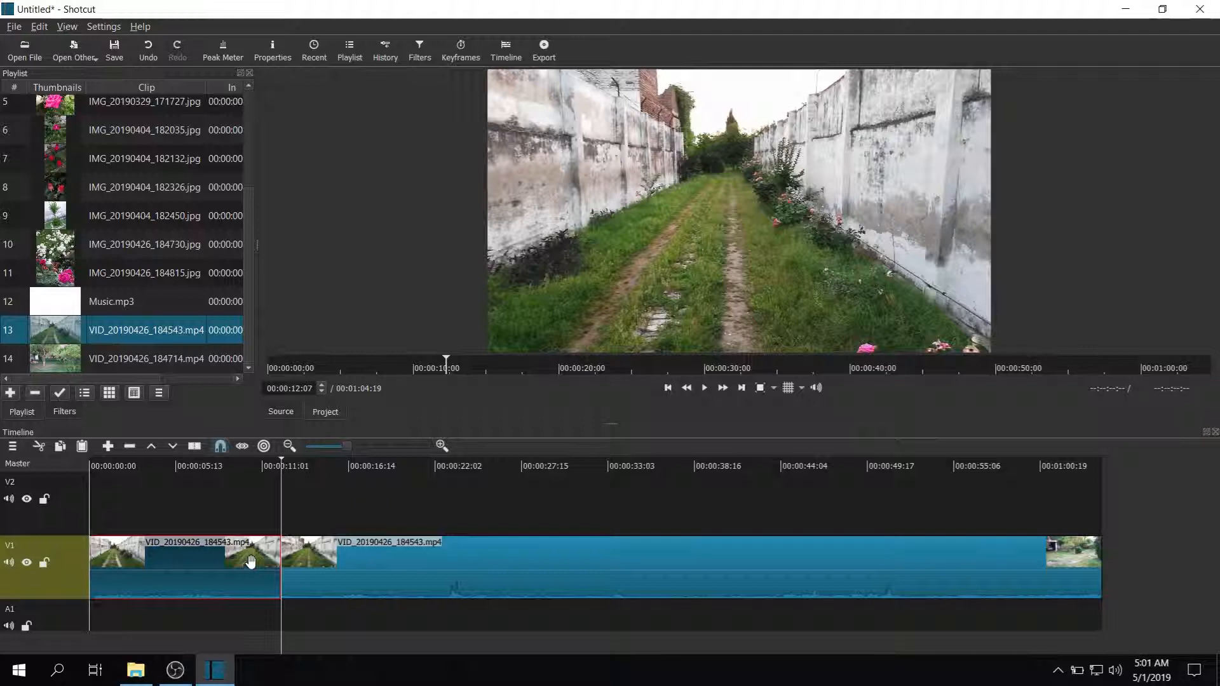
{"action": "left_click", "coordinate": [255, 473]}
{"action": "key", "text": "space"}
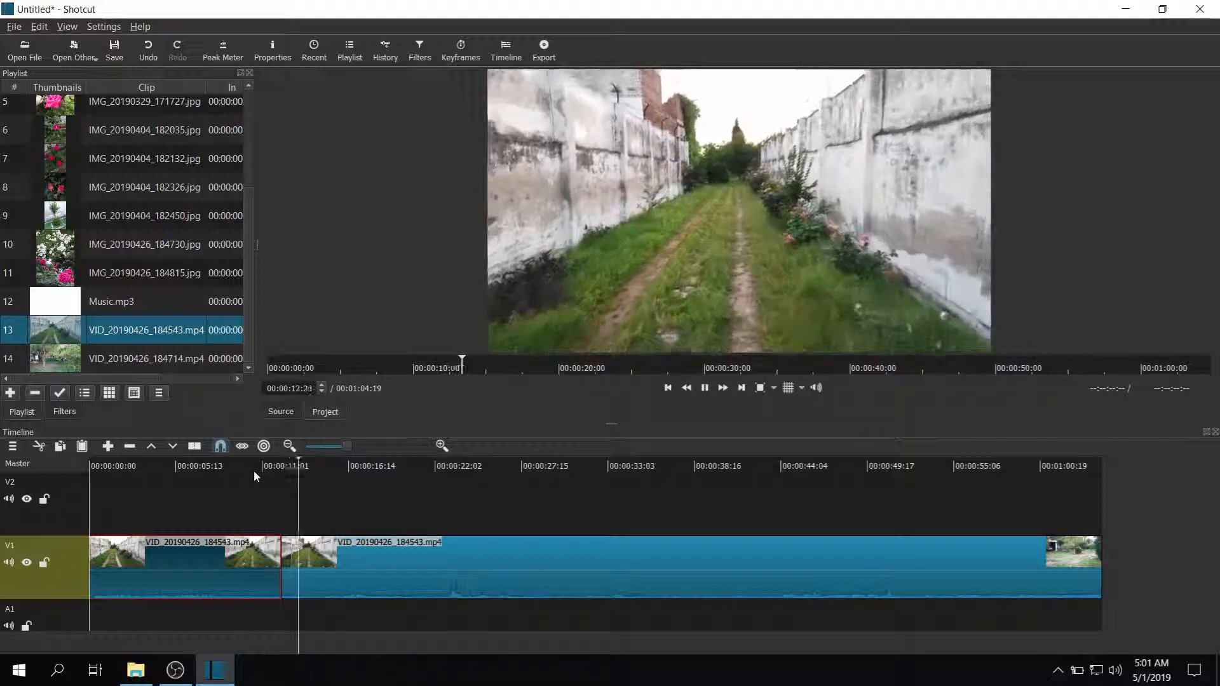
{"action": "key", "text": "space"}
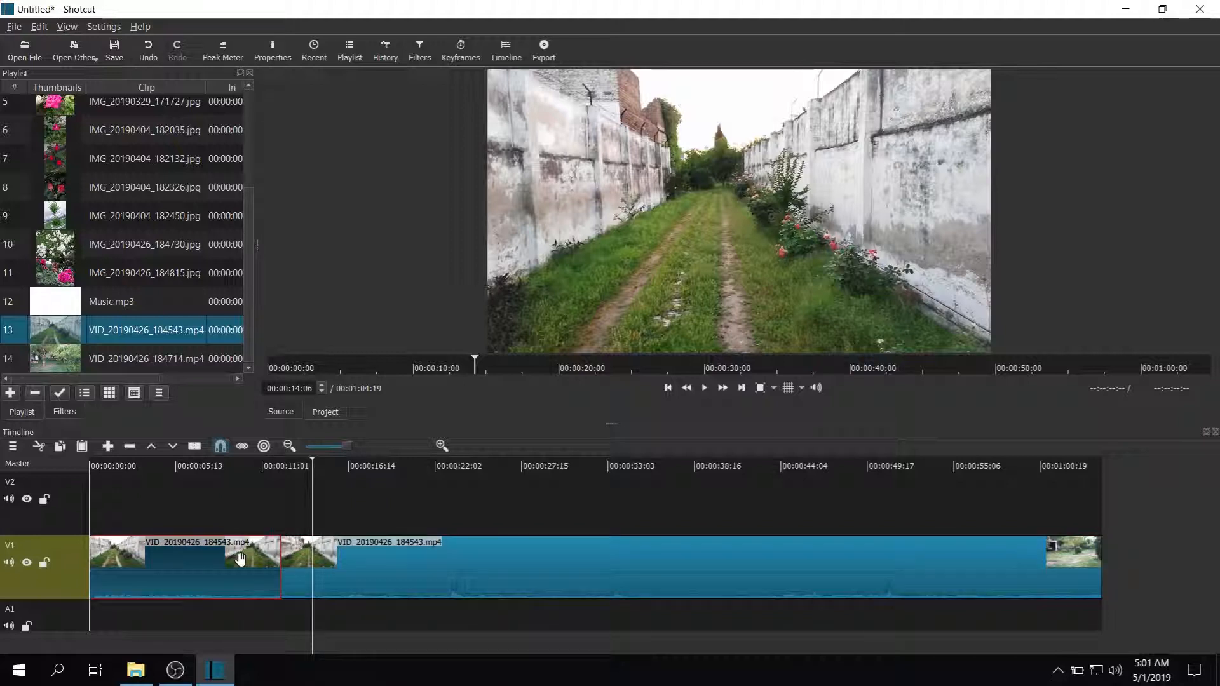
{"action": "right_click", "coordinate": [205, 572]}
{"action": "left_click", "coordinate": [246, 569]}
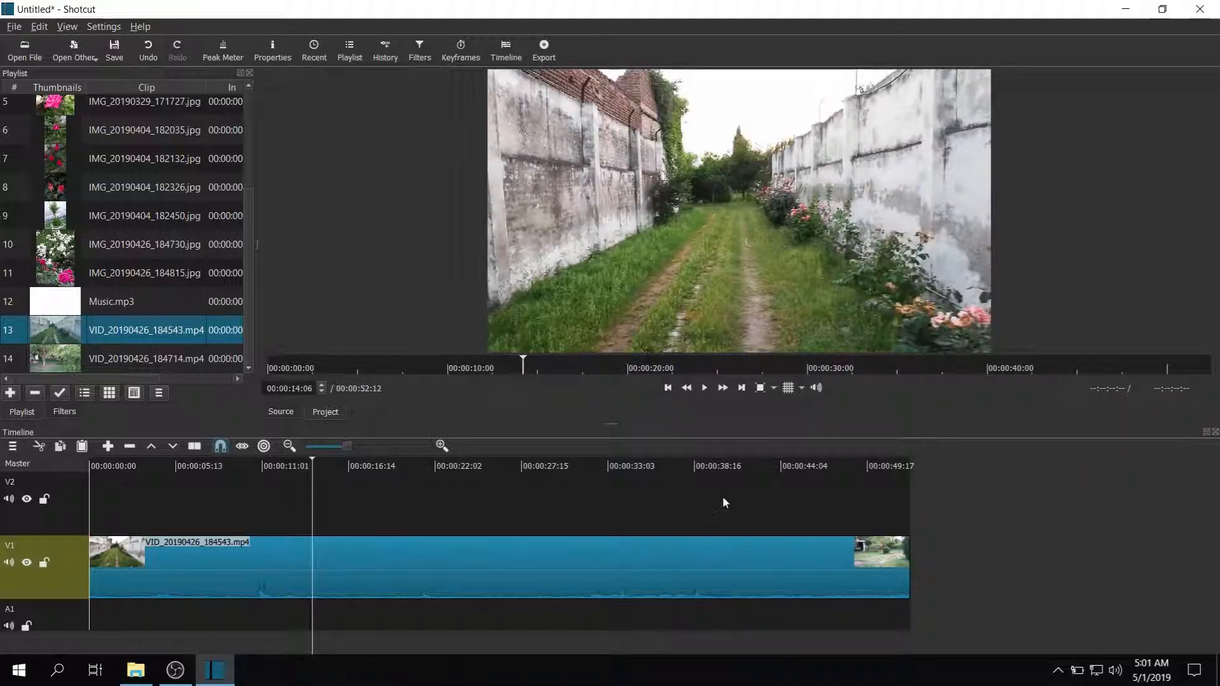
Step: Split the V1 video at 00:00:40:15, undo that split, and split it again at the same position
{"action": "left_click", "coordinate": [786, 467]}
{"action": "left_click_drag", "start_coordinate": [804, 467], "coordinate": [724, 471]}
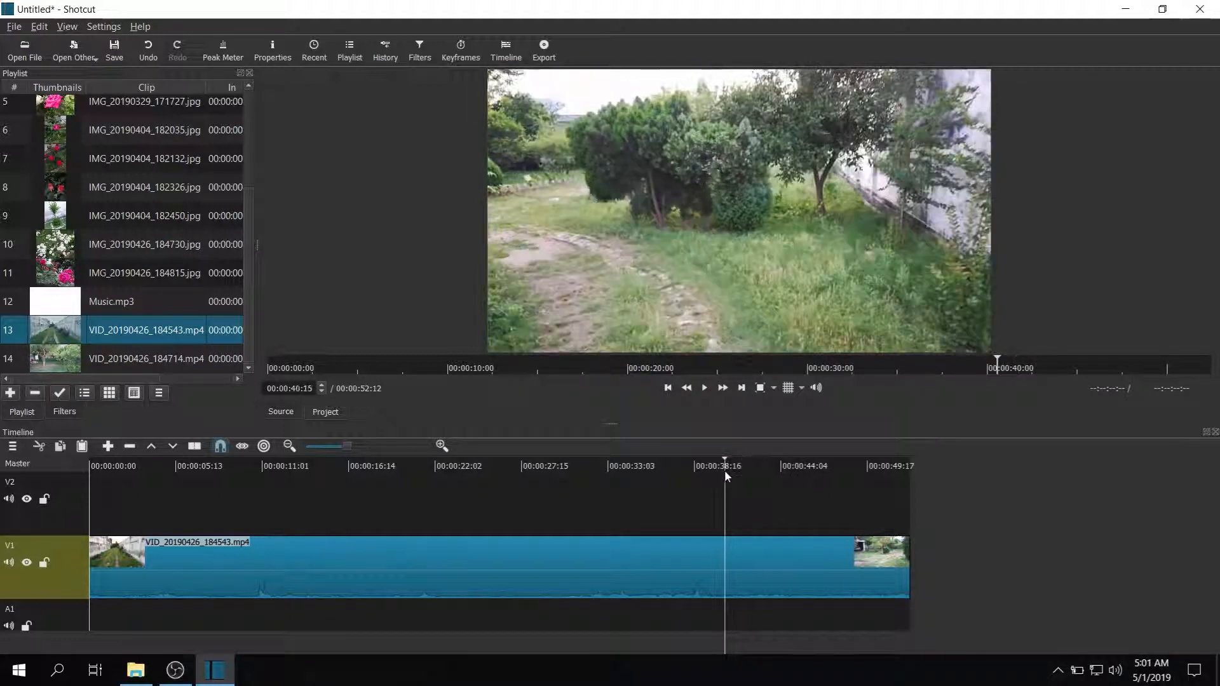
{"action": "left_click", "coordinate": [740, 557]}
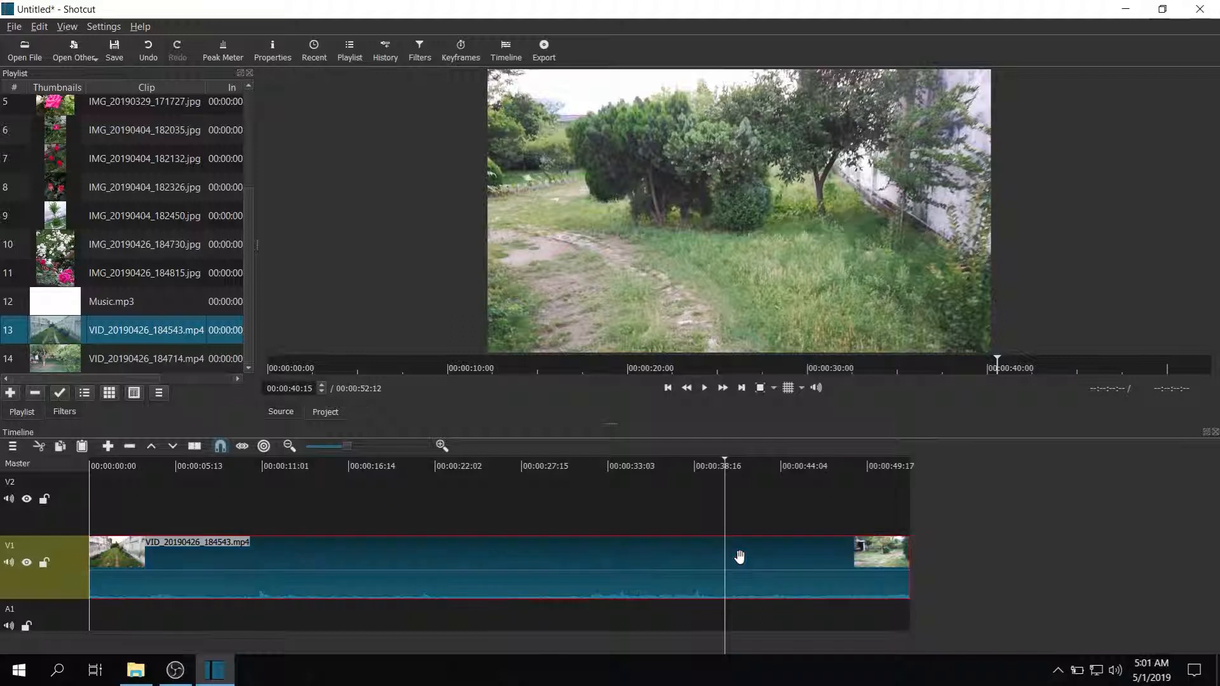
{"action": "key", "text": "s"}
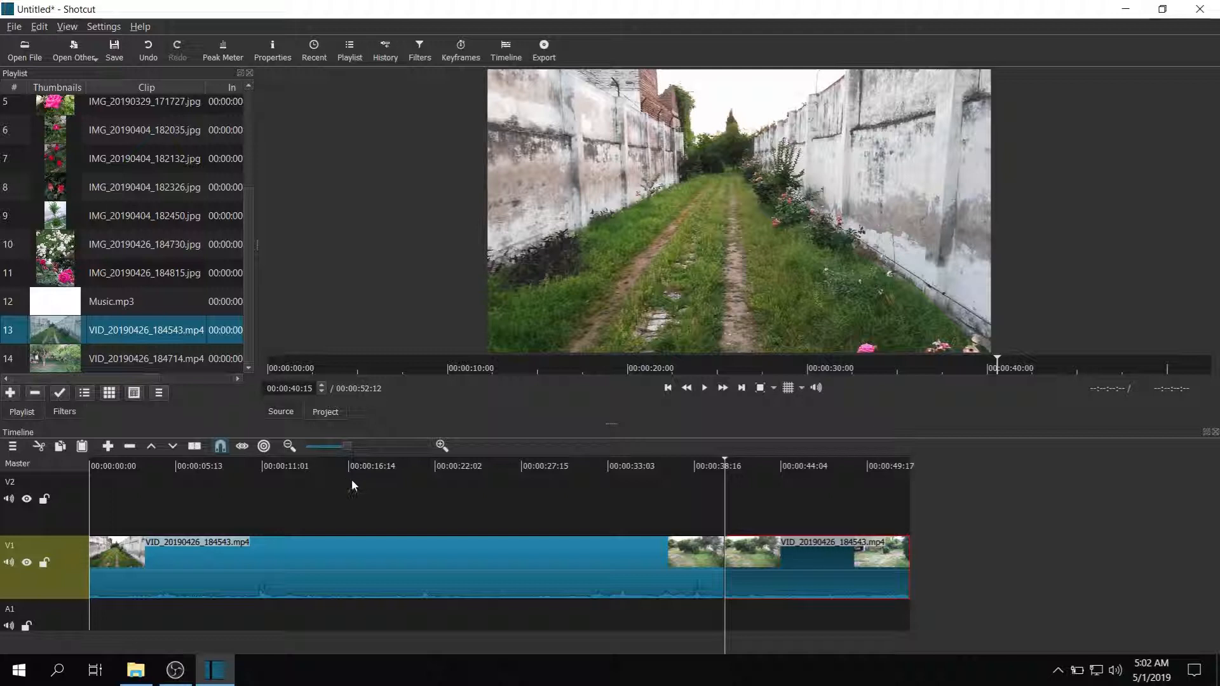
{"action": "key", "text": "ctrl+z"}
{"action": "left_click", "coordinate": [586, 551]}
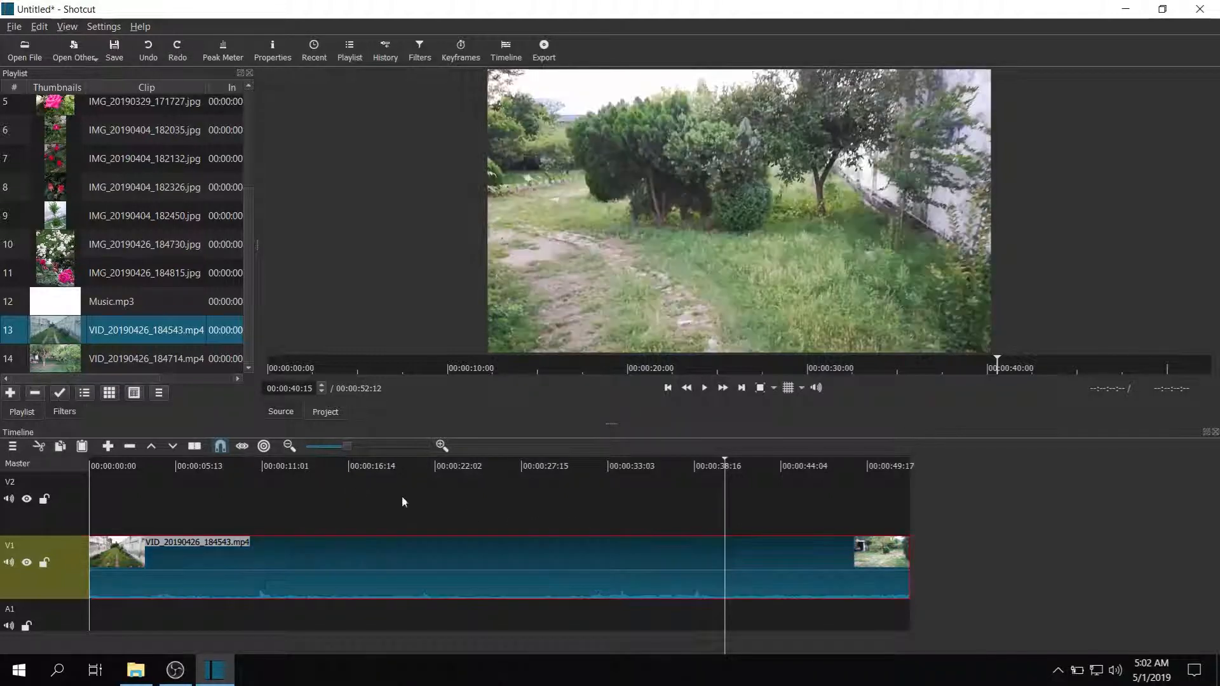
{"action": "left_click", "coordinate": [194, 448]}
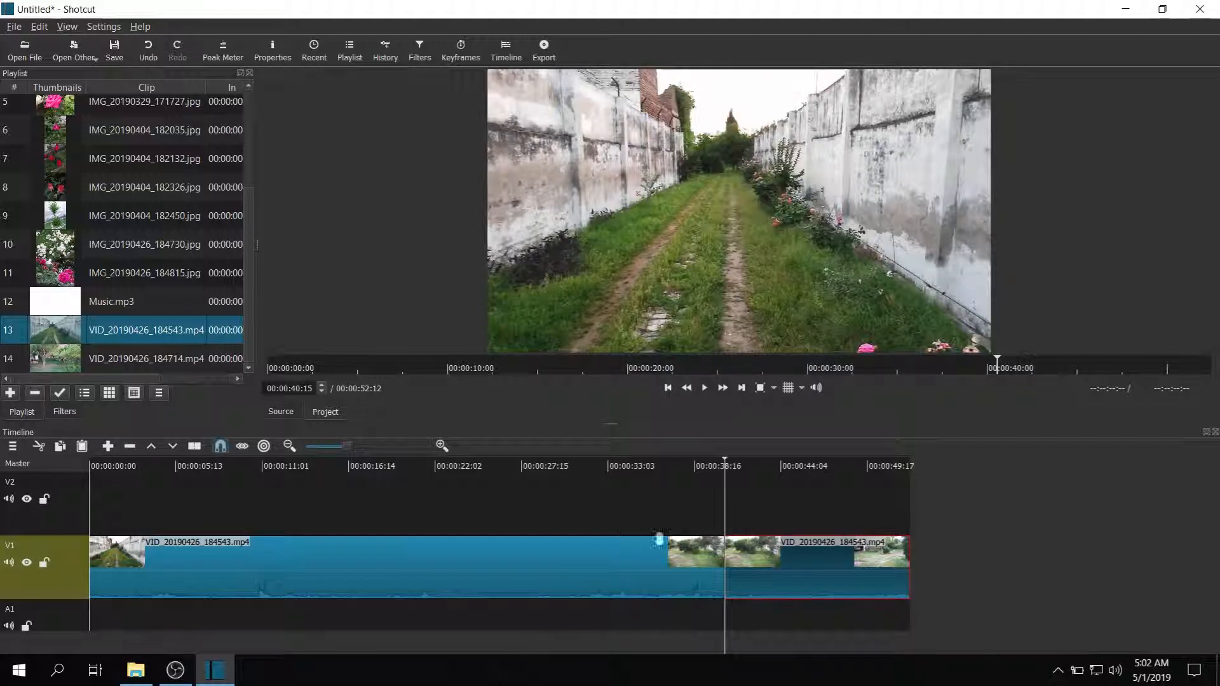
Step: Remove the section after the cut on V1 and play the remaining clip from the start of the timeline
{"action": "right_click", "coordinate": [791, 576]}
{"action": "left_click", "coordinate": [819, 587]}
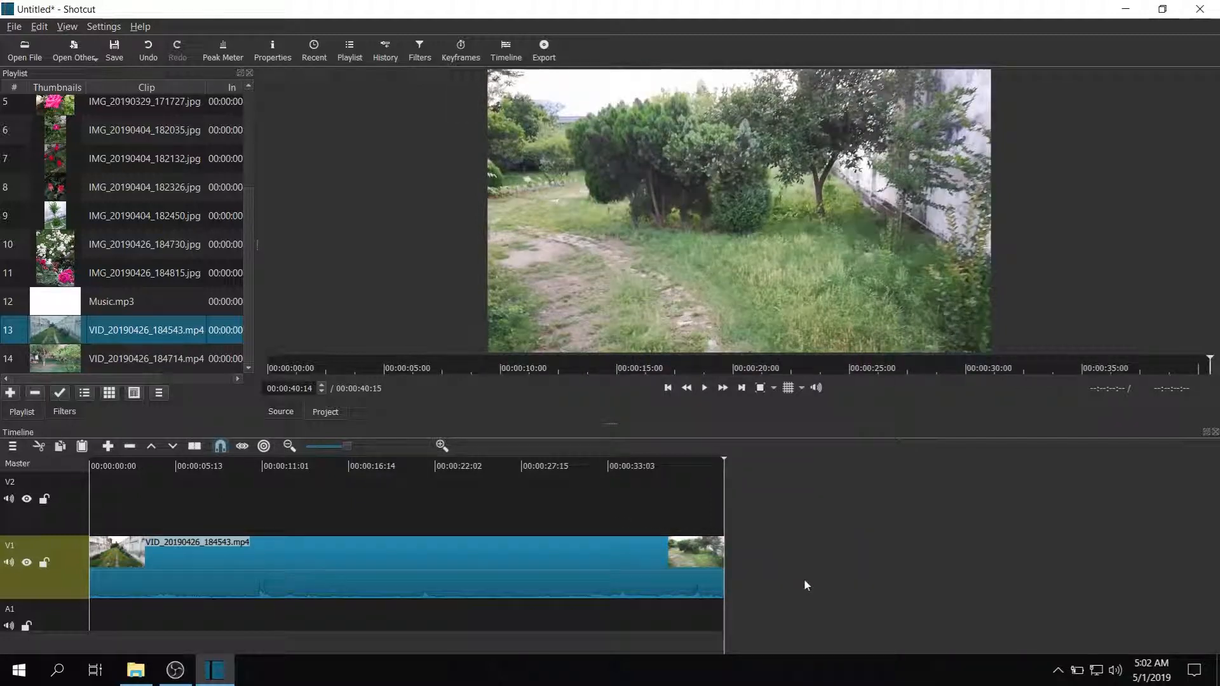
{"action": "left_click_drag", "start_coordinate": [155, 466], "coordinate": [54, 464]}
{"action": "key", "text": "space"}
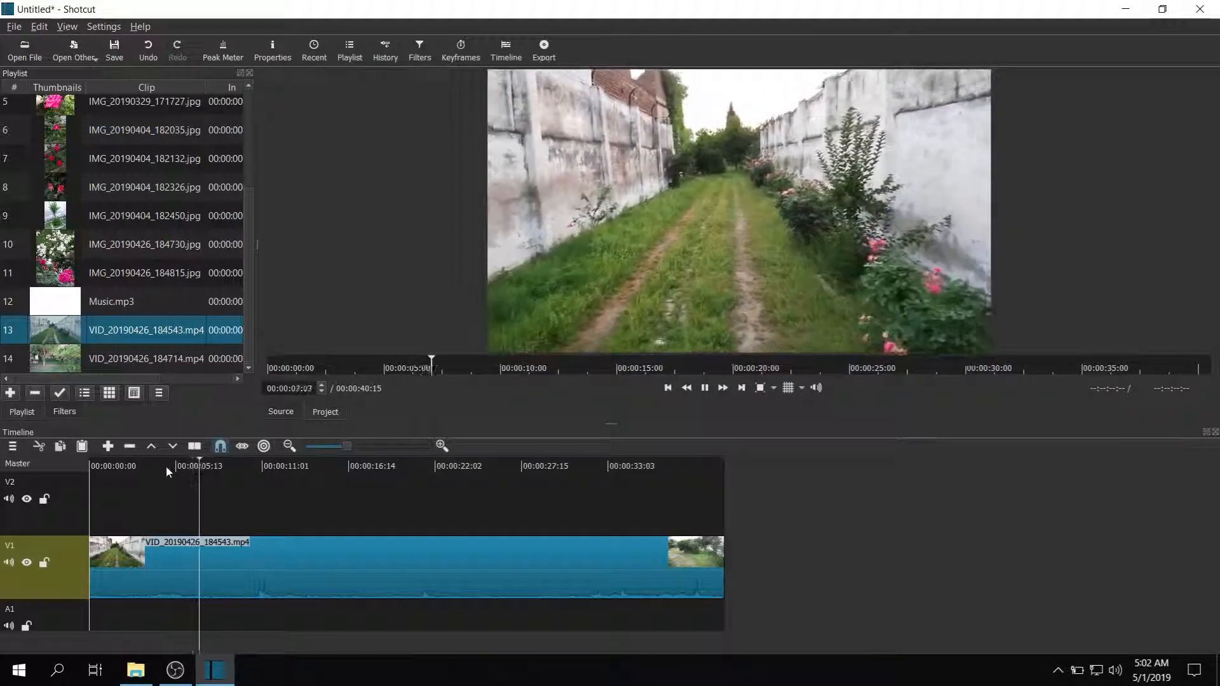
{"action": "key", "text": "space"}
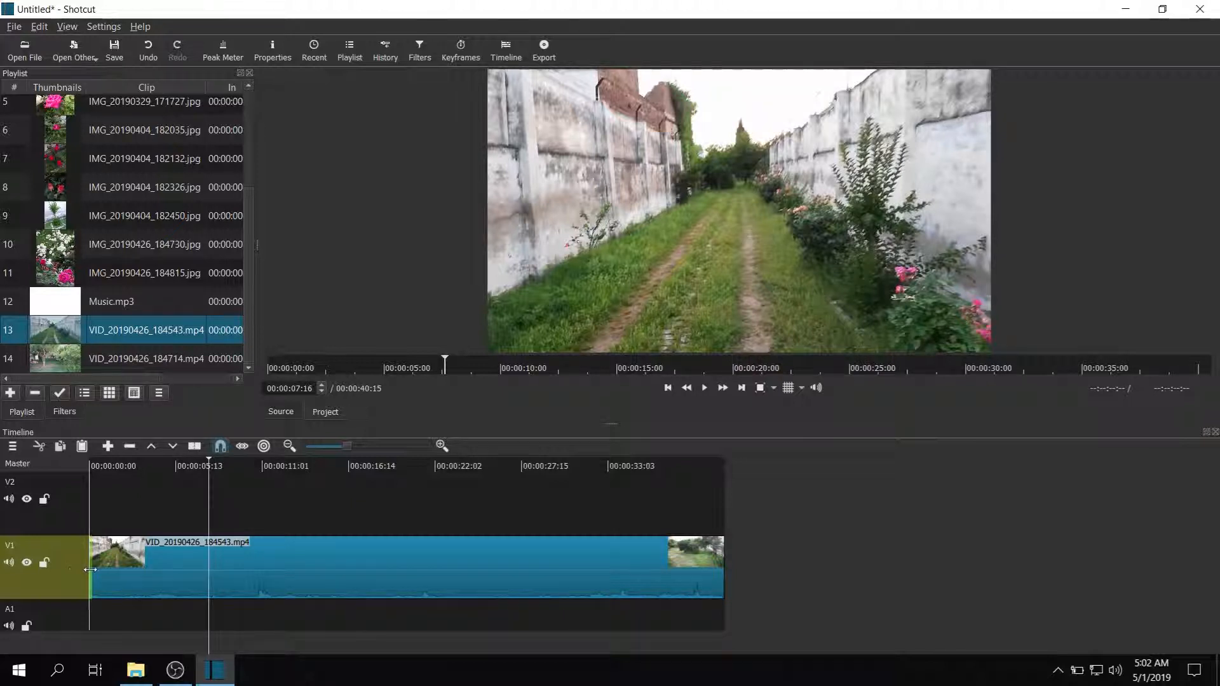
Step: Trim the V1 video at both ends to a length of 00:00:32:11 and place it at the start of the timeline
{"action": "left_click_drag", "start_coordinate": [127, 559], "coordinate": [224, 565]}
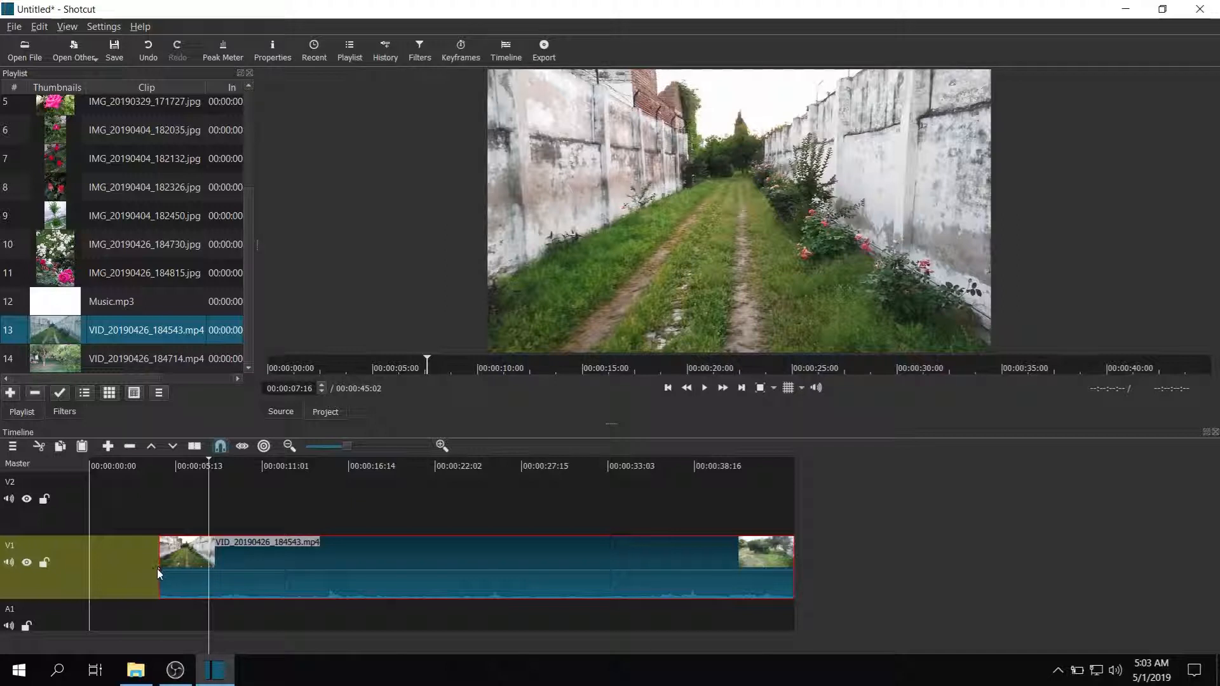
{"action": "left_click_drag", "start_coordinate": [159, 573], "coordinate": [329, 580]}
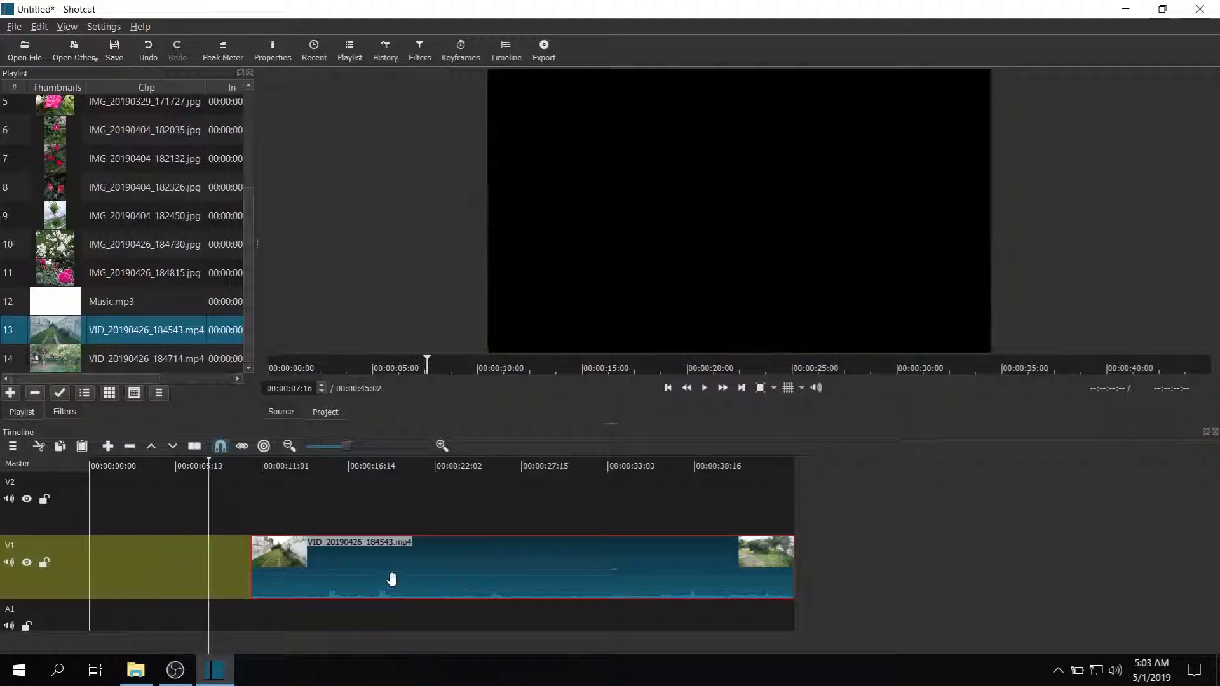
{"action": "left_click_drag", "start_coordinate": [793, 567], "coordinate": [749, 575]}
{"action": "left_click_drag", "start_coordinate": [368, 565], "coordinate": [201, 572]}
{"action": "left_click_drag", "start_coordinate": [135, 465], "coordinate": [70, 467]}
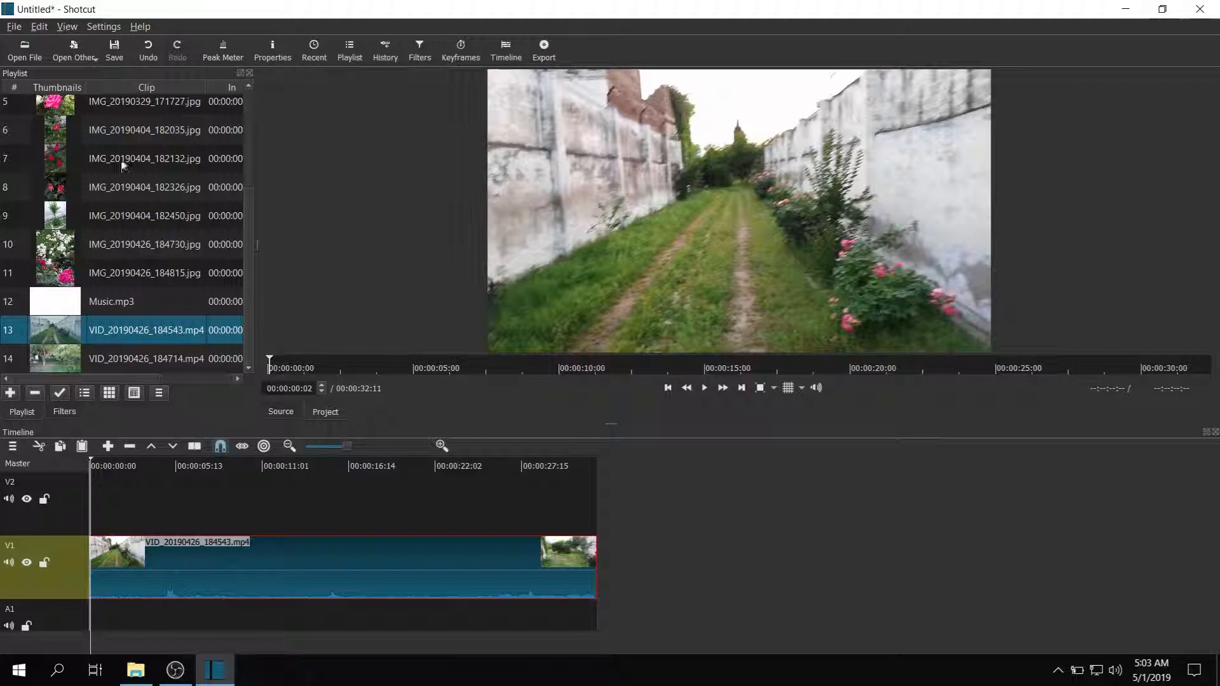
Step: Add IMG_20190329_171727.jpg to V1 beyond the video and move it closer, leaving a gap between them
{"action": "left_click_drag", "start_coordinate": [119, 107], "coordinate": [692, 567]}
{"action": "left_click", "coordinate": [684, 460]}
{"action": "key", "text": "space"}
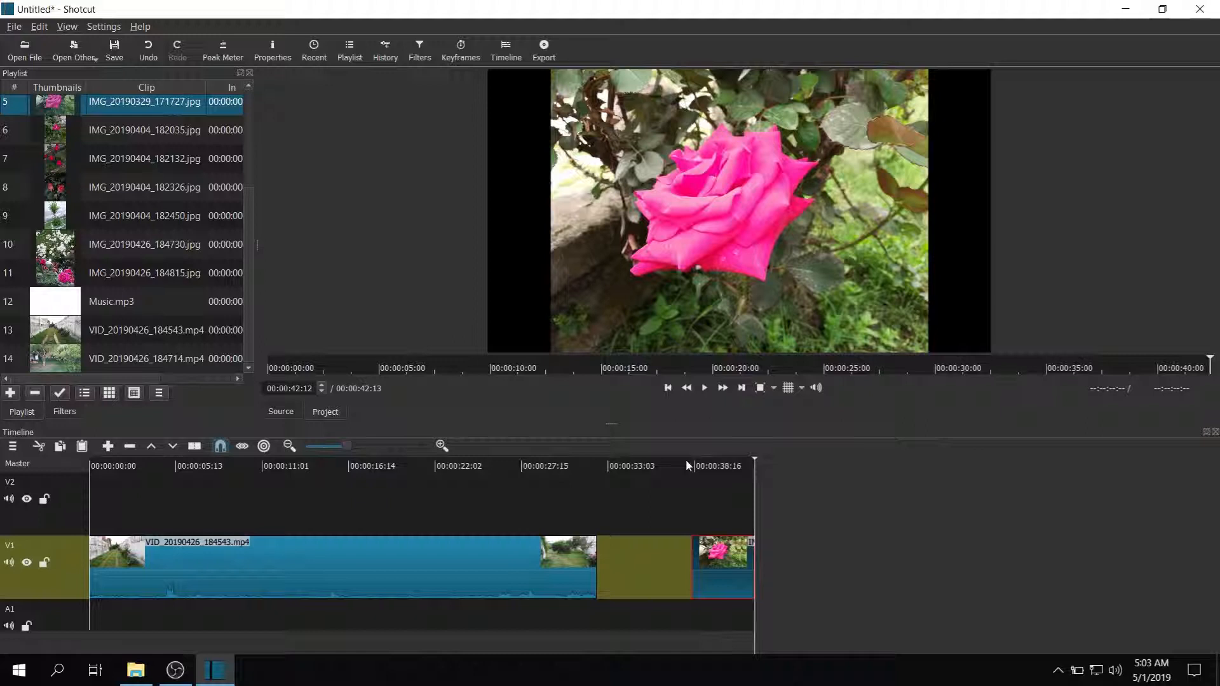
{"action": "left_click_drag", "start_coordinate": [726, 562], "coordinate": [679, 564]}
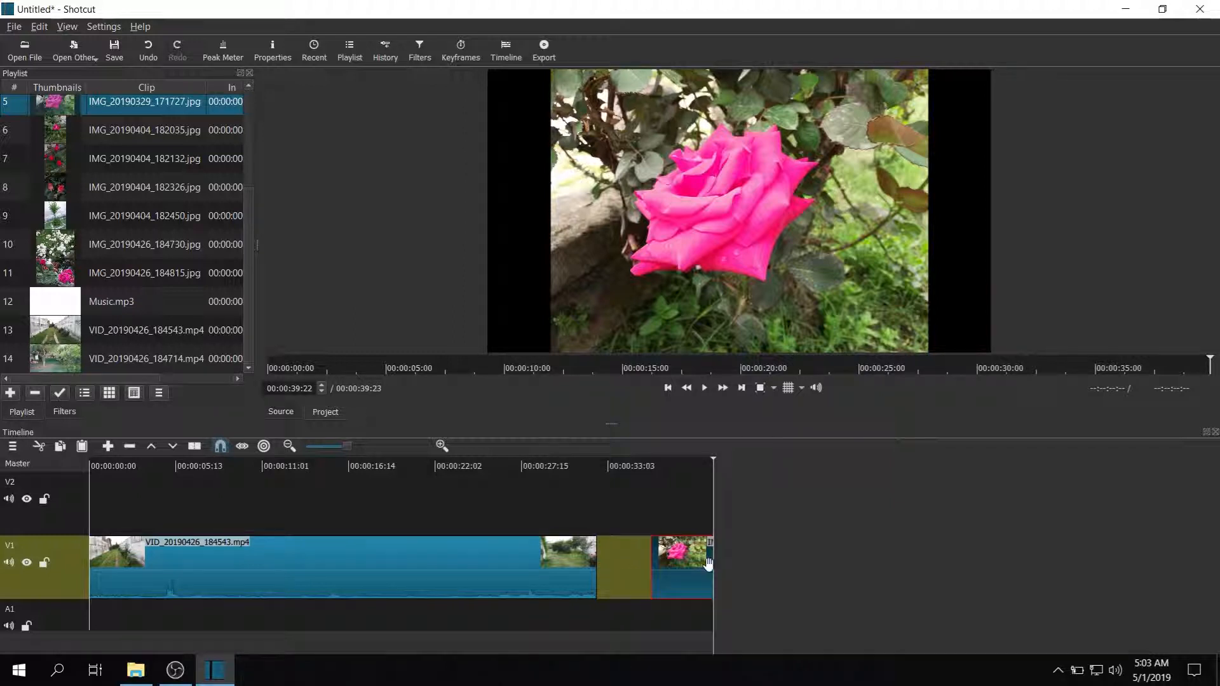
Step: Extend the end of the rose image on V1 to 00:00:45:00 and play through it
{"action": "left_click_drag", "start_coordinate": [712, 564], "coordinate": [804, 565]}
{"action": "left_click_drag", "start_coordinate": [654, 472], "coordinate": [636, 468]}
{"action": "key", "text": "space"}
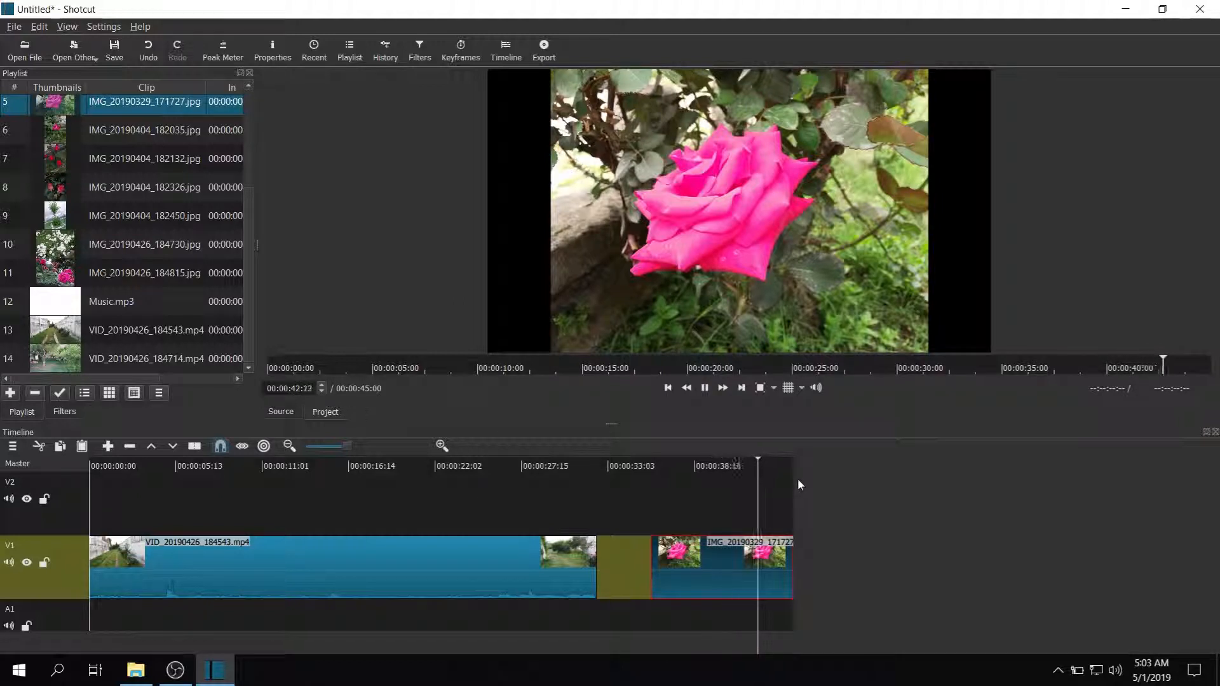
Step: Move the rose image on V1 nearer to the video and shorten it to a thin sliver
{"action": "left_click", "coordinate": [604, 468]}
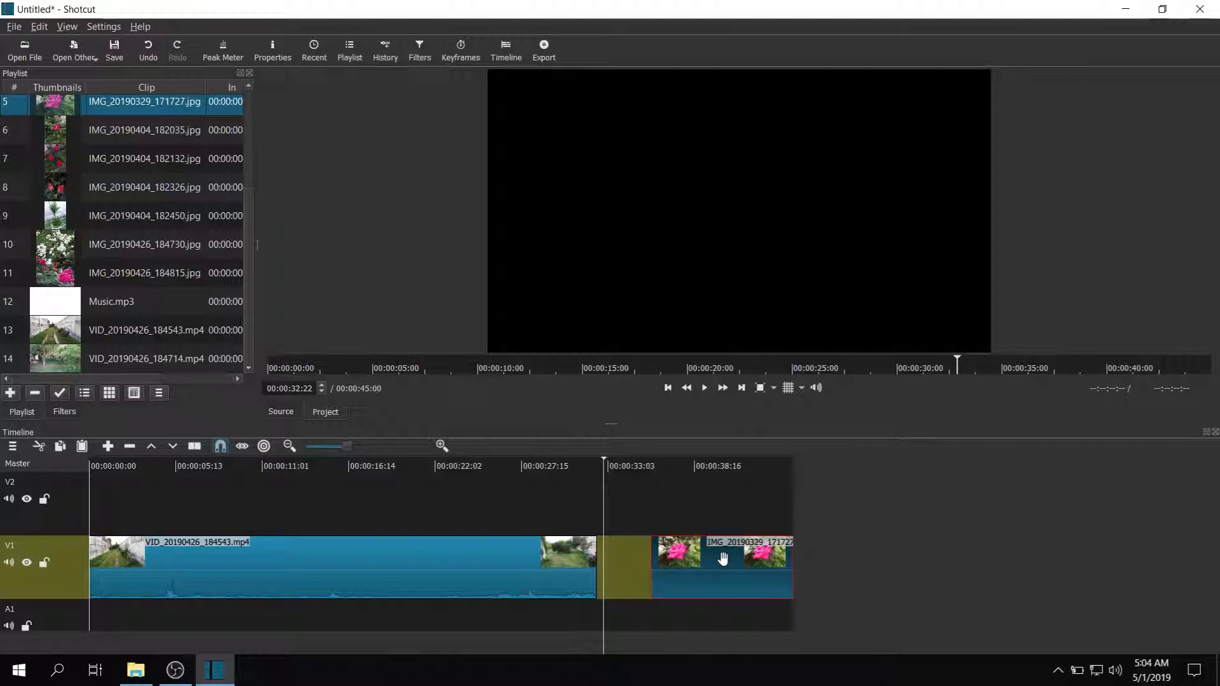
{"action": "left_click_drag", "start_coordinate": [692, 562], "coordinate": [631, 562]}
{"action": "left_click", "coordinate": [631, 467]}
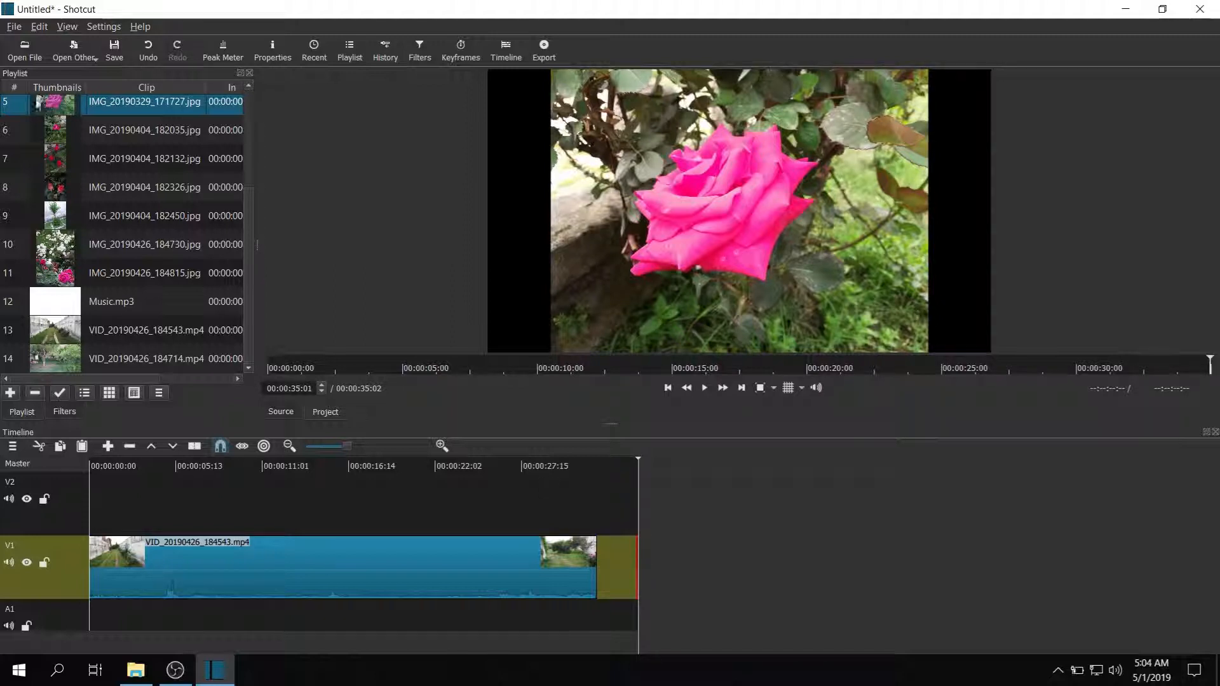
Step: Try IMG_20190404_182035.jpg farther along V1, play across the gap before it, and remove the image
{"action": "left_click_drag", "start_coordinate": [111, 130], "coordinate": [789, 583]}
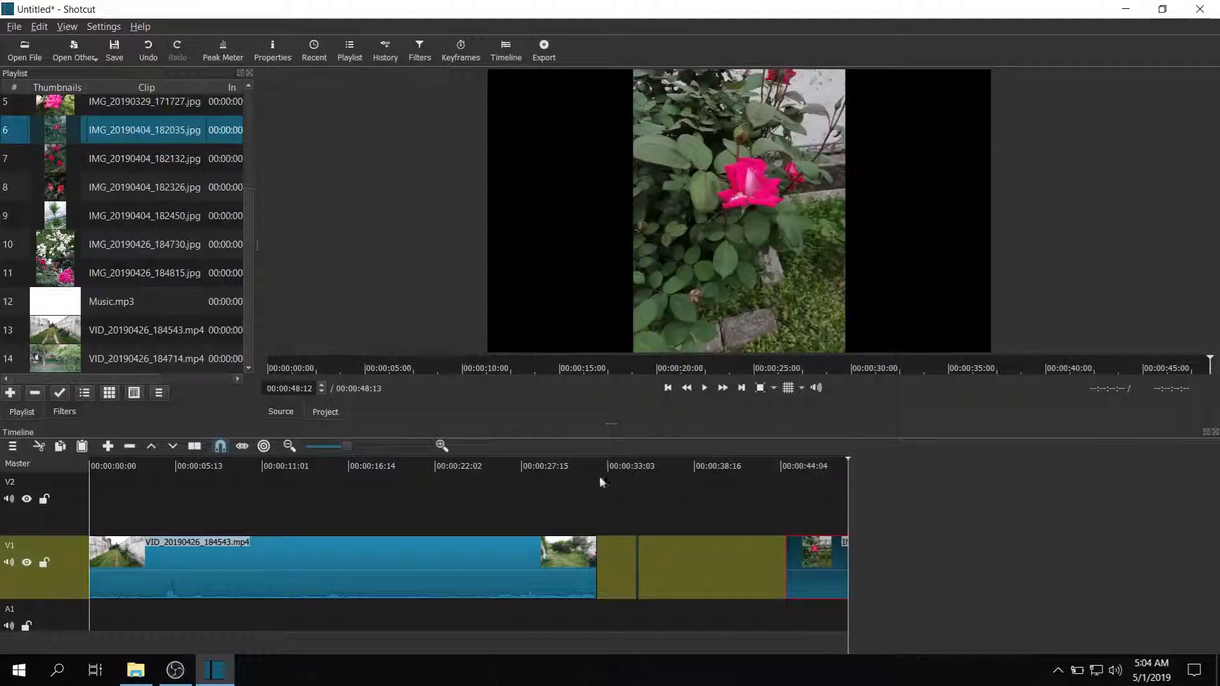
{"action": "left_click", "coordinate": [623, 469]}
{"action": "key", "text": "space"}
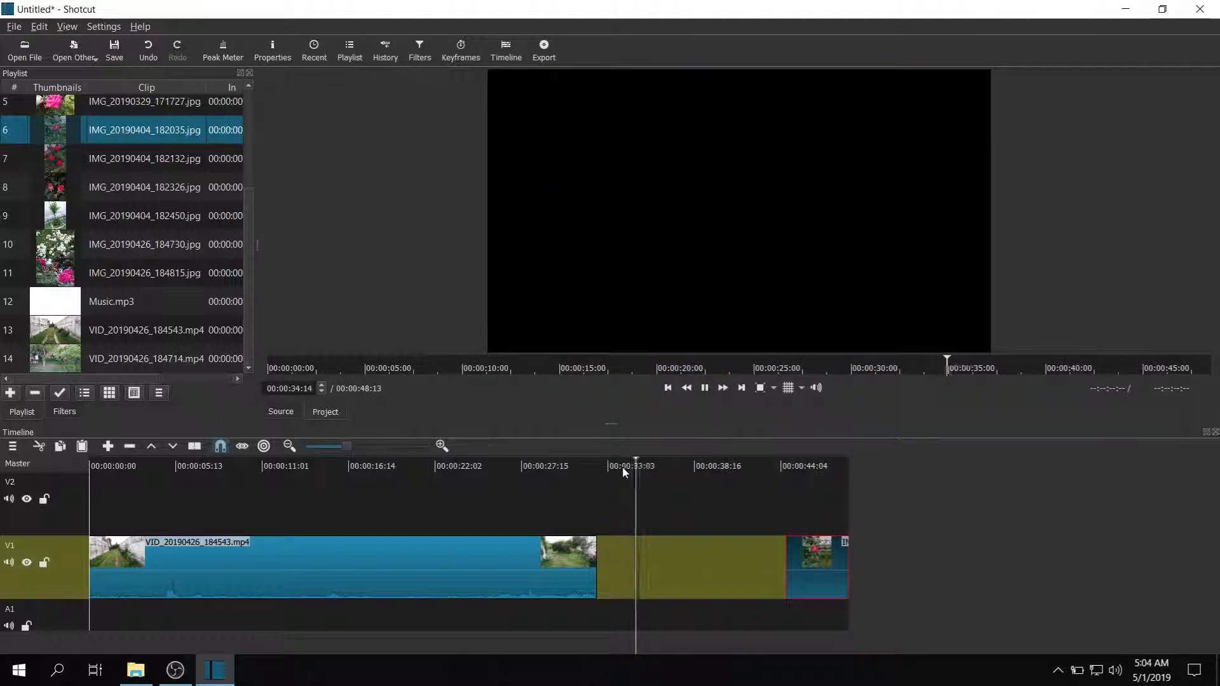
{"action": "key", "text": "space"}
{"action": "right_click", "coordinate": [800, 552]}
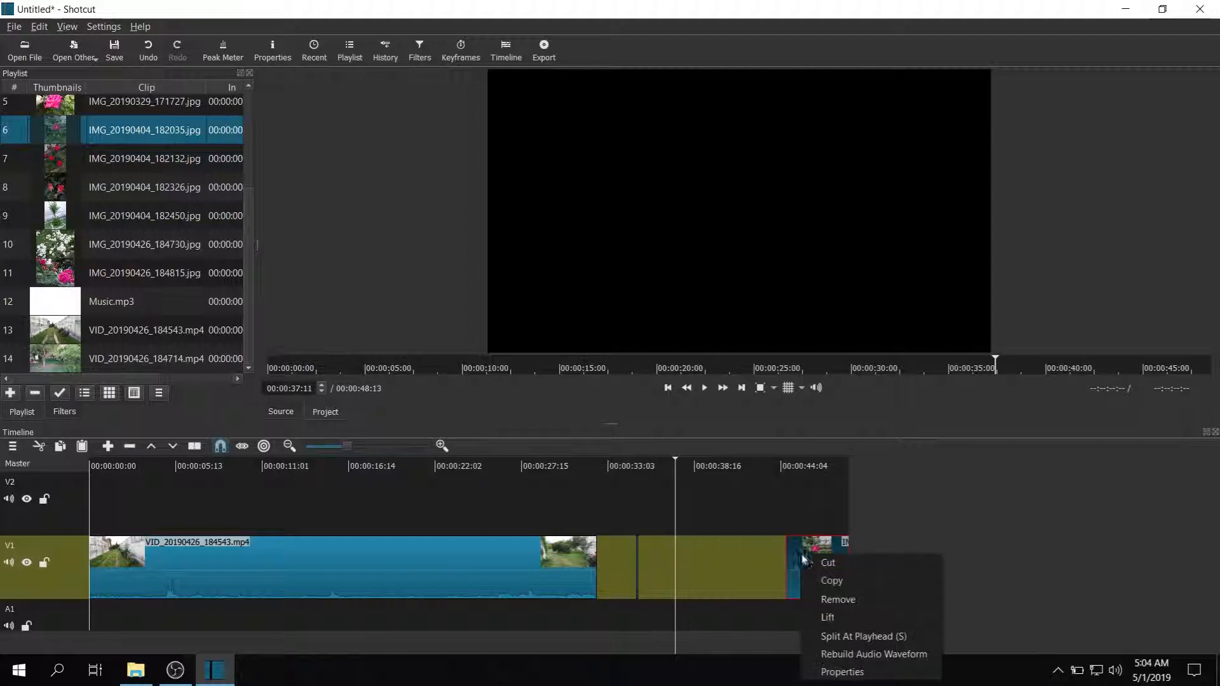
{"action": "left_click", "coordinate": [820, 600]}
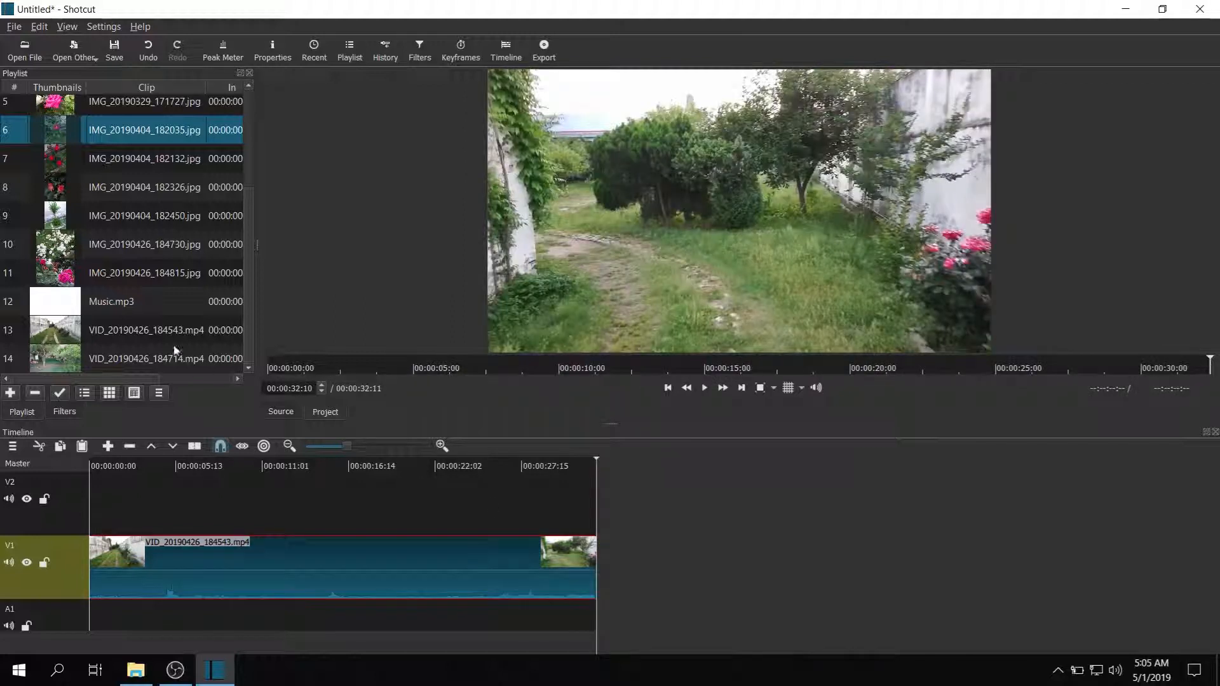
Step: Place VID_20190426_184714.mp4 directly after the first video on V1 and play across the cut between them
{"action": "left_click_drag", "start_coordinate": [139, 361], "coordinate": [640, 570]}
{"action": "left_click_drag", "start_coordinate": [602, 520], "coordinate": [603, 519]}
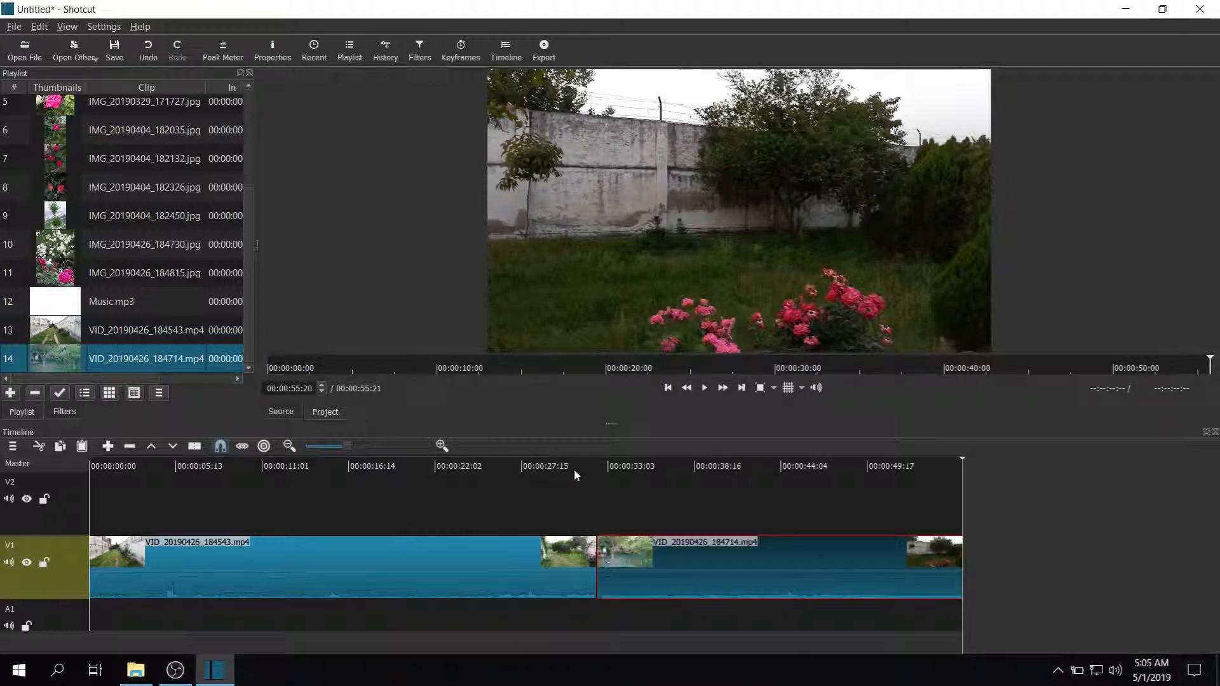
{"action": "left_click", "coordinate": [574, 467]}
{"action": "key", "text": "space"}
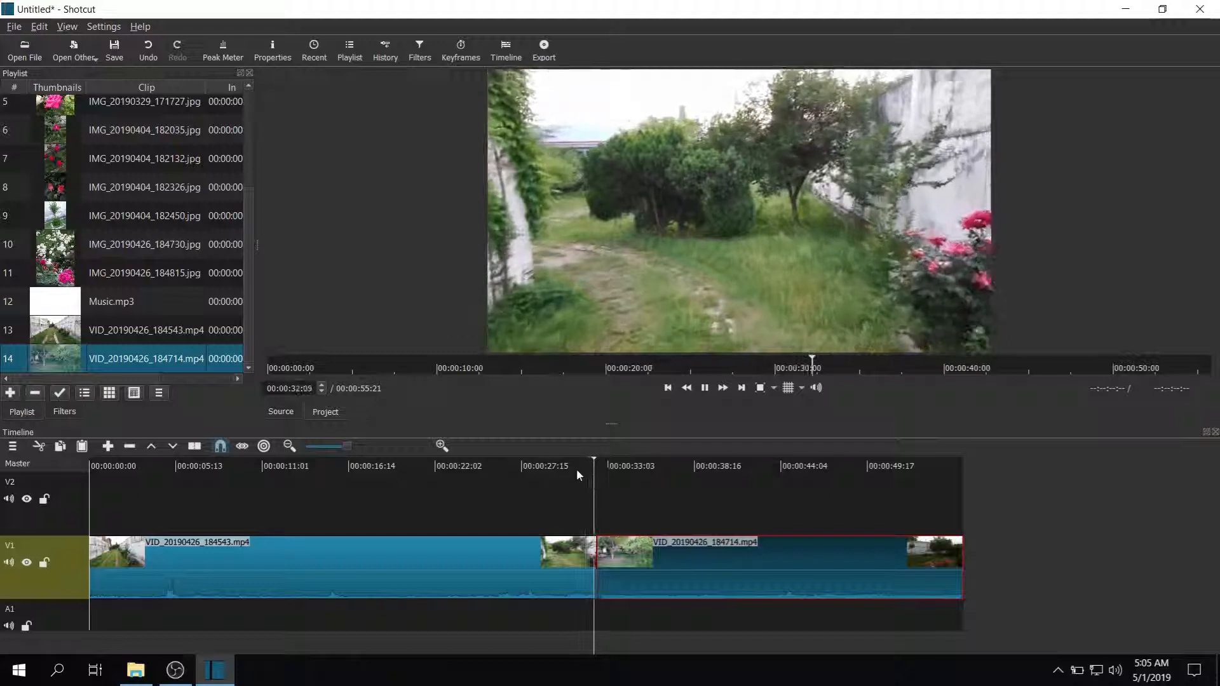
{"action": "left_click", "coordinate": [574, 464]}
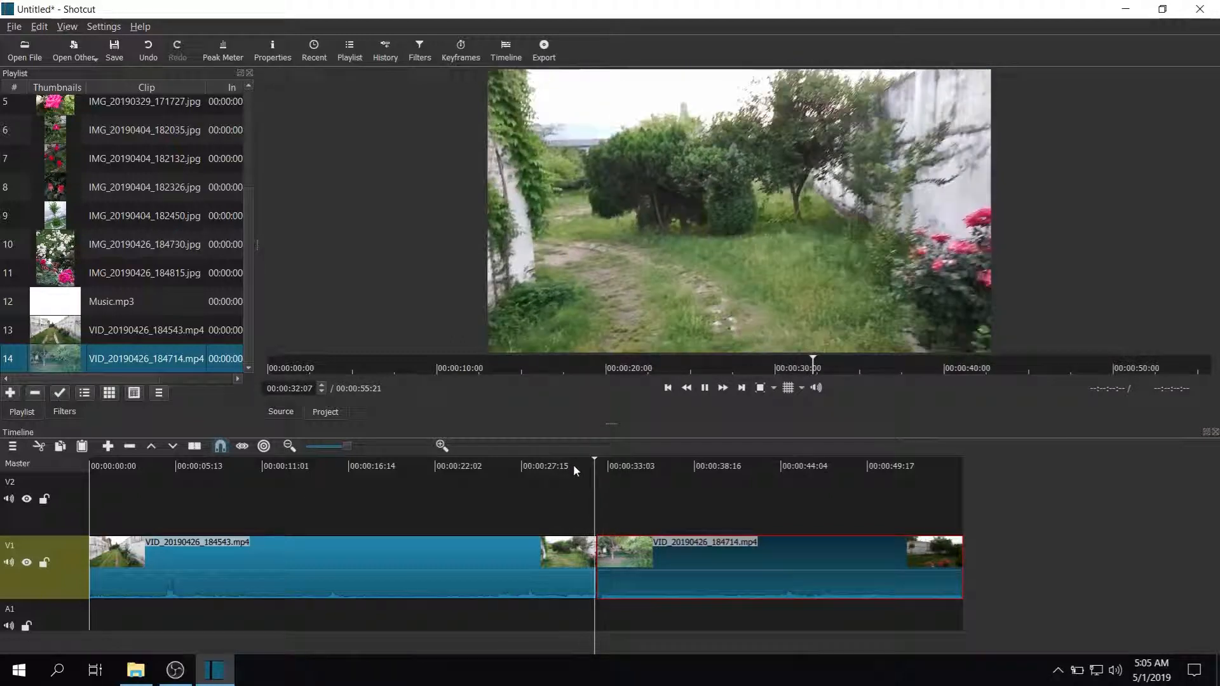
{"action": "left_click", "coordinate": [574, 467]}
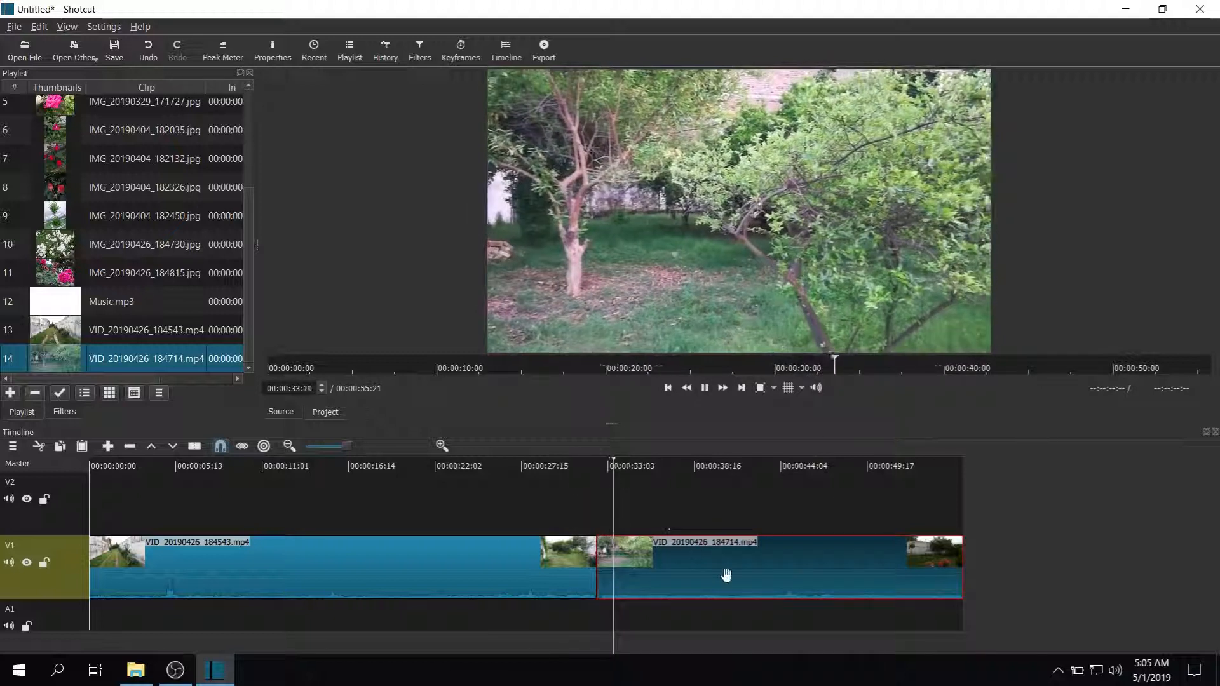
{"action": "key", "text": "space"}
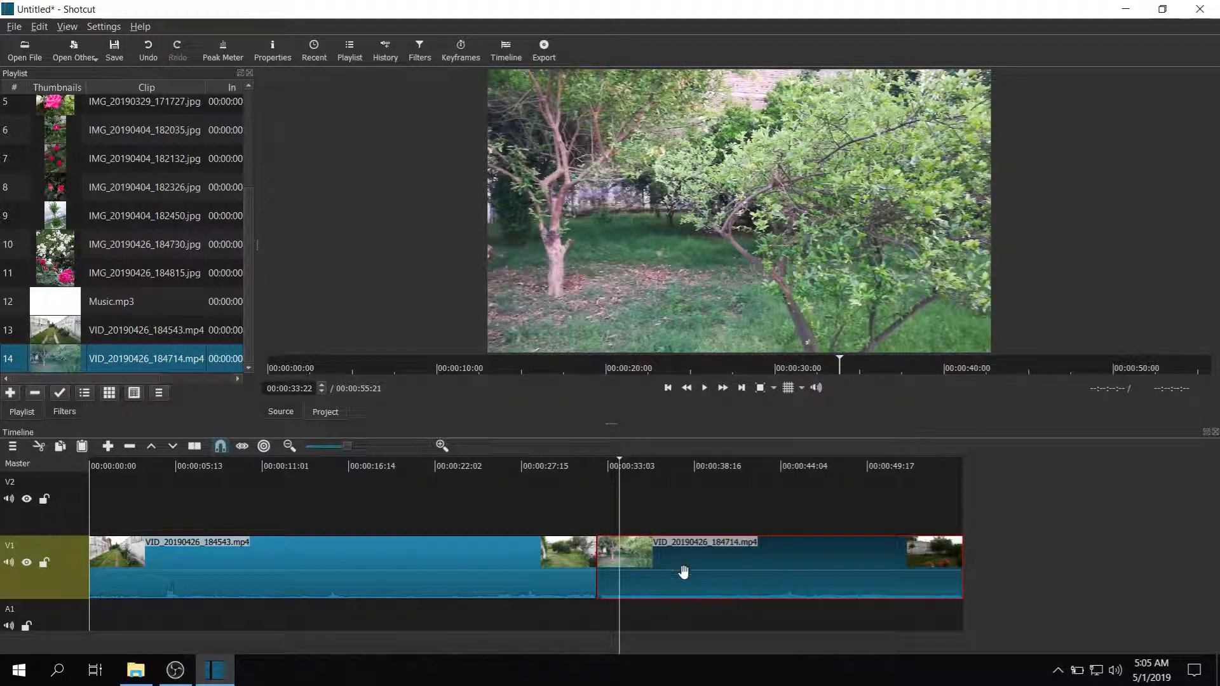
Step: Extend the end of the first V1 video slightly, moving the second video aside and back against it
{"action": "left_click_drag", "start_coordinate": [683, 572], "coordinate": [726, 572]}
{"action": "left_click_drag", "start_coordinate": [738, 571], "coordinate": [735, 571]}
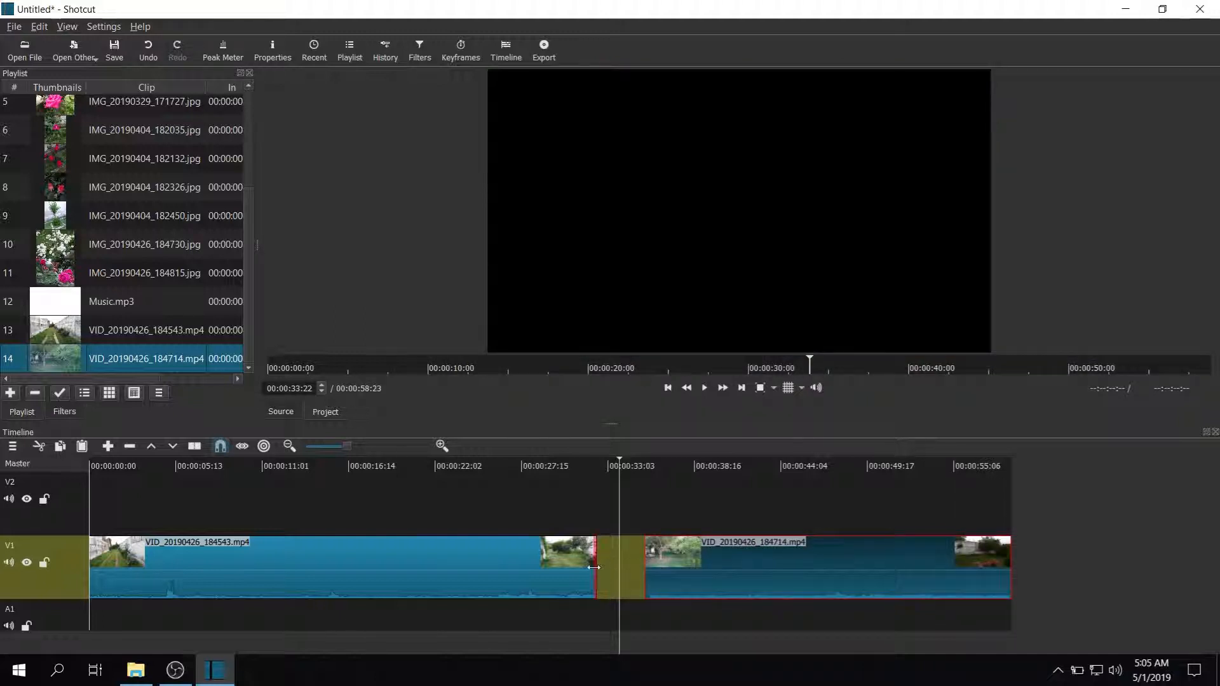
{"action": "left_click_drag", "start_coordinate": [595, 567], "coordinate": [608, 573]}
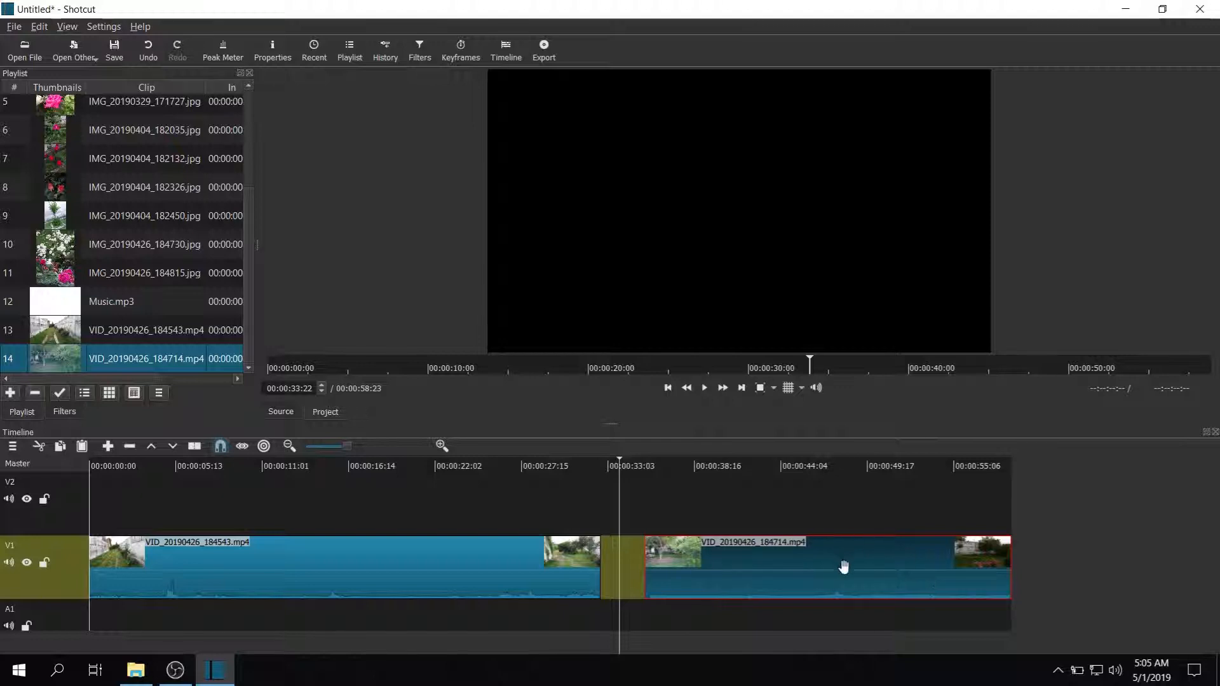
{"action": "left_click_drag", "start_coordinate": [844, 570], "coordinate": [787, 569]}
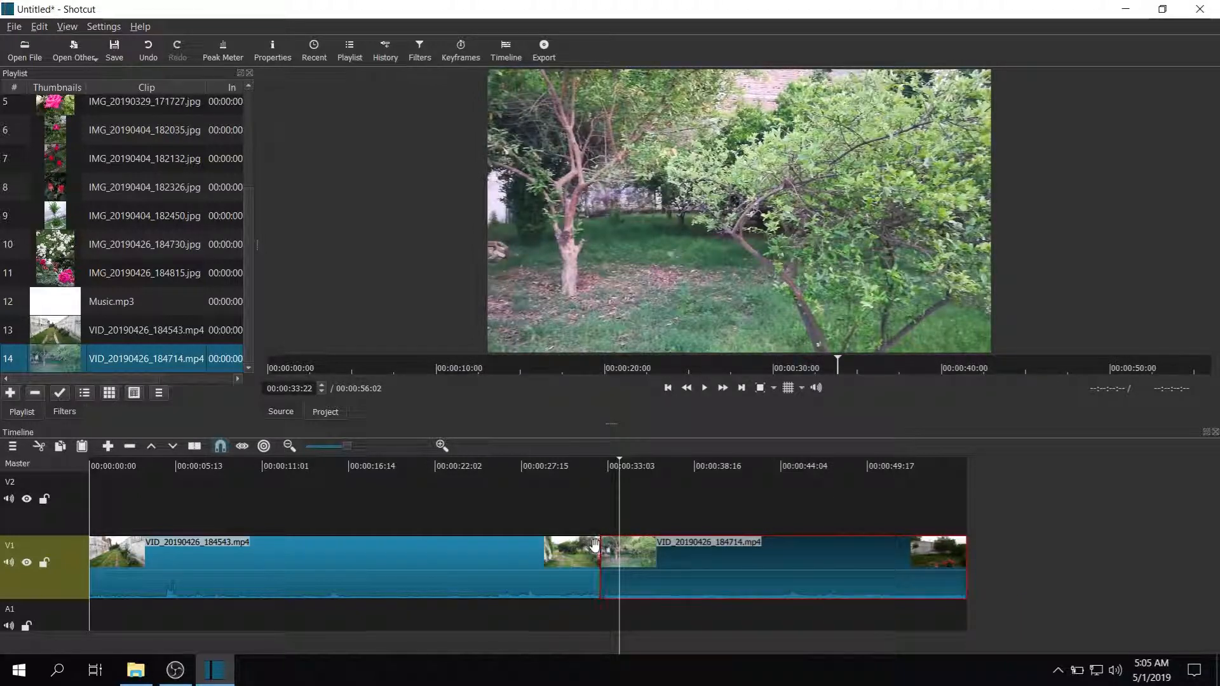
Step: Overlap the second V1 video onto the first by about 2 seconds to create a transition, and play across it
{"action": "left_click_drag", "start_coordinate": [686, 563], "coordinate": [652, 572]}
{"action": "left_click", "coordinate": [547, 468]}
{"action": "key", "text": "space"}
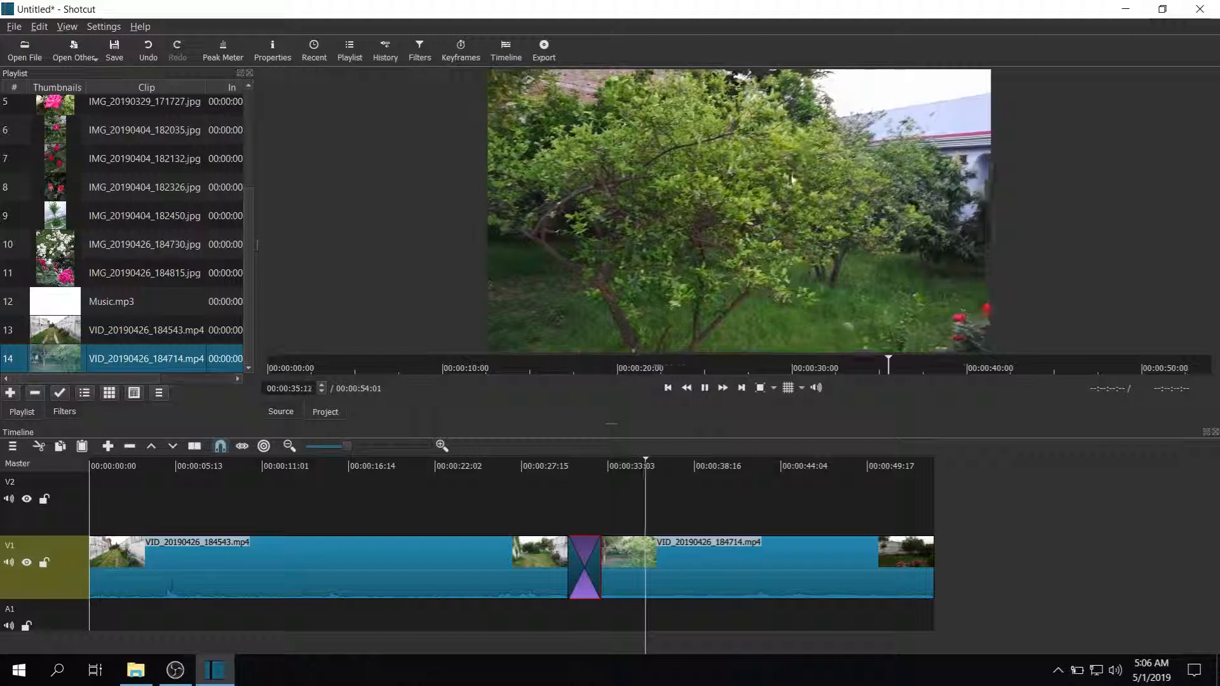
{"action": "left_click", "coordinate": [544, 465]}
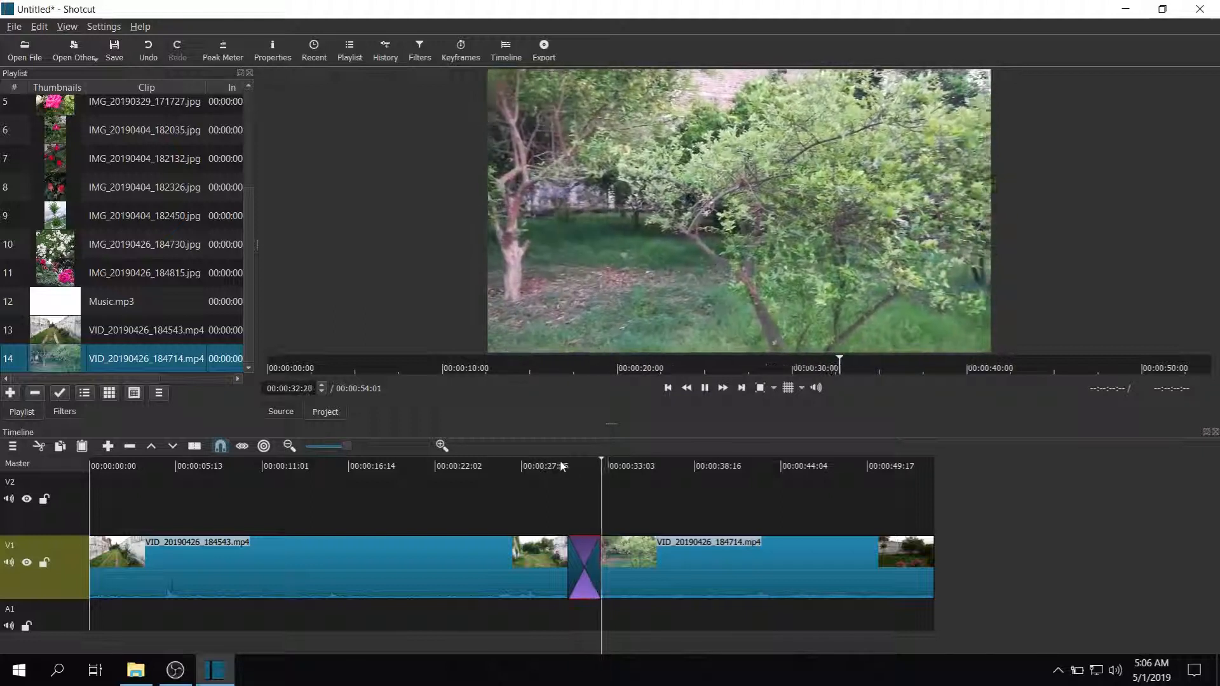
{"action": "key", "text": "space"}
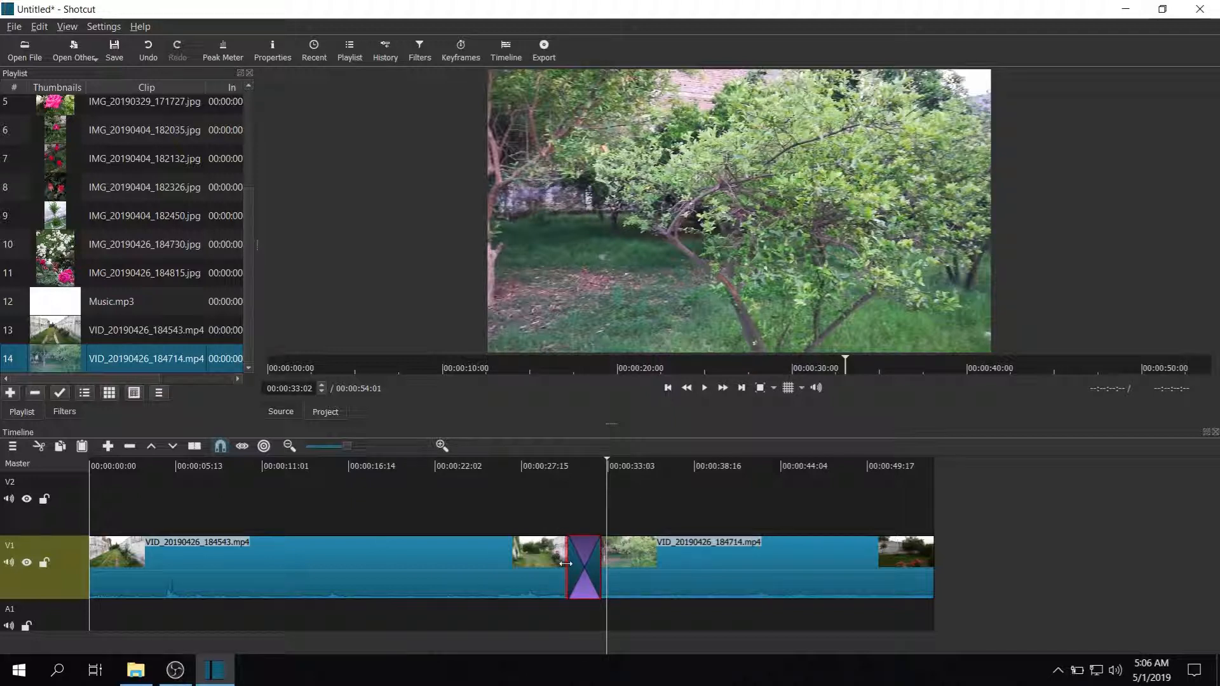
Step: Extend the end of the transition on V1 to 00:00:33:02 and play across it
{"action": "mouse_move", "coordinate": [567, 563]}
{"action": "left_mouse_down"}
{"action": "mouse_move", "coordinate": [584, 563]}
{"action": "mouse_move", "coordinate": [569, 563]}
{"action": "left_mouse_up"}
{"action": "left_click_drag", "start_coordinate": [567, 562], "coordinate": [599, 564]}
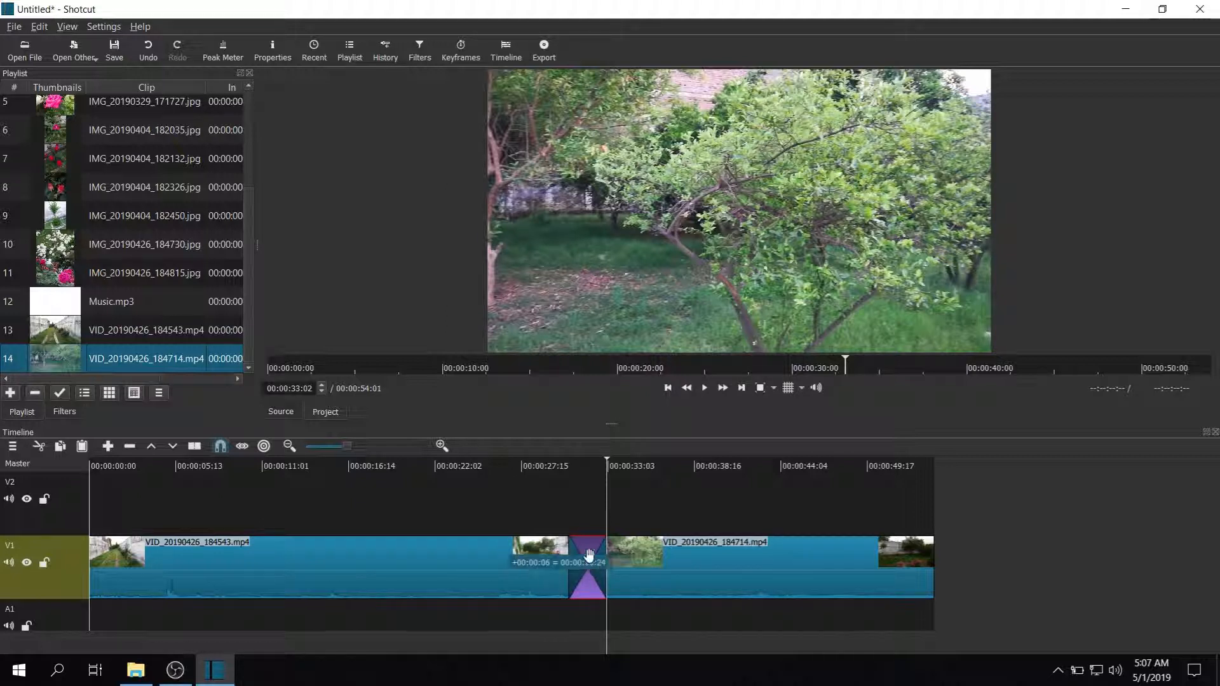
{"action": "left_click", "coordinate": [552, 476]}
{"action": "key", "text": "space"}
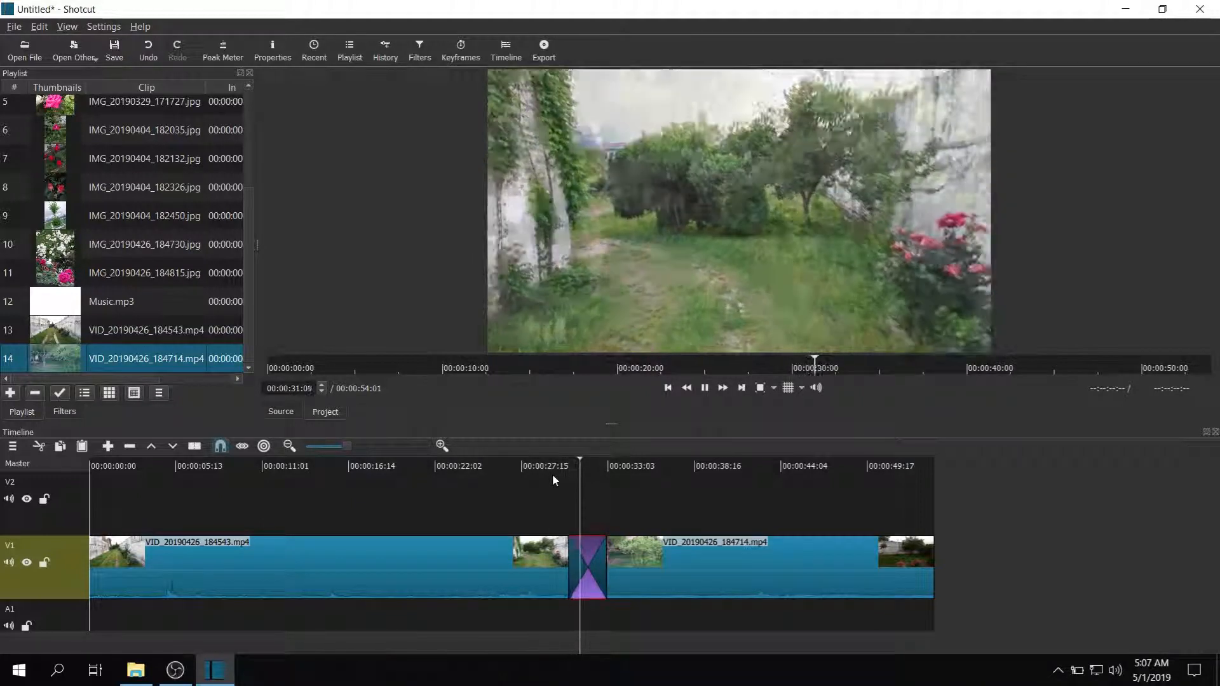
{"action": "key", "text": "space"}
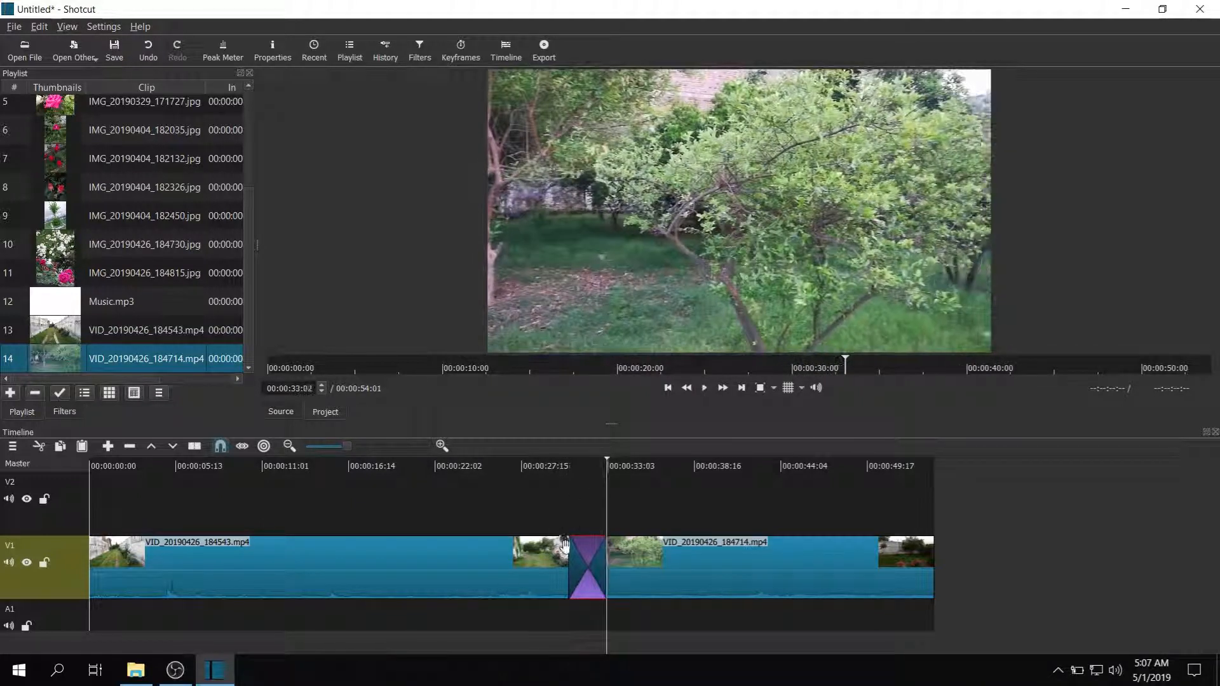
Step: Shorten the transition on V1 by moving its start later, and play across it
{"action": "left_click_drag", "start_coordinate": [568, 558], "coordinate": [580, 528]}
{"action": "left_click", "coordinate": [574, 474]}
{"action": "key", "text": "space"}
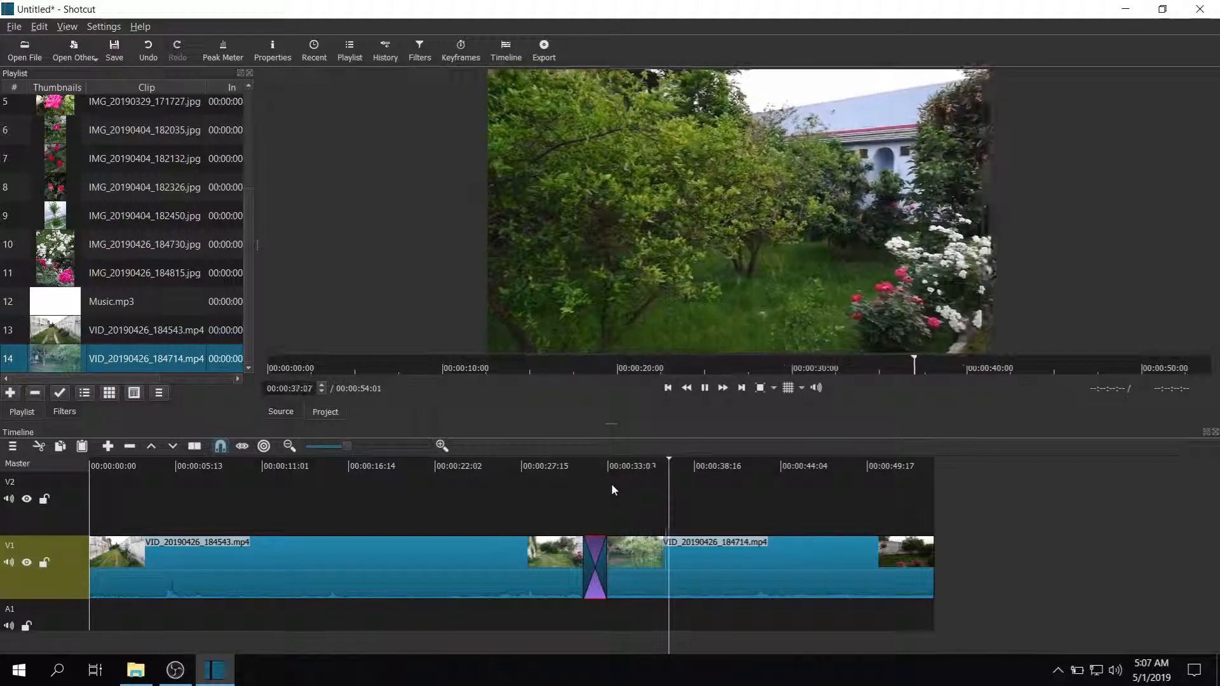
Step: Stop playback, place IMG_20190404_182035.jpg on V1 beyond the second video with a gap between them, and select the V1 track
{"action": "key", "text": "space"}
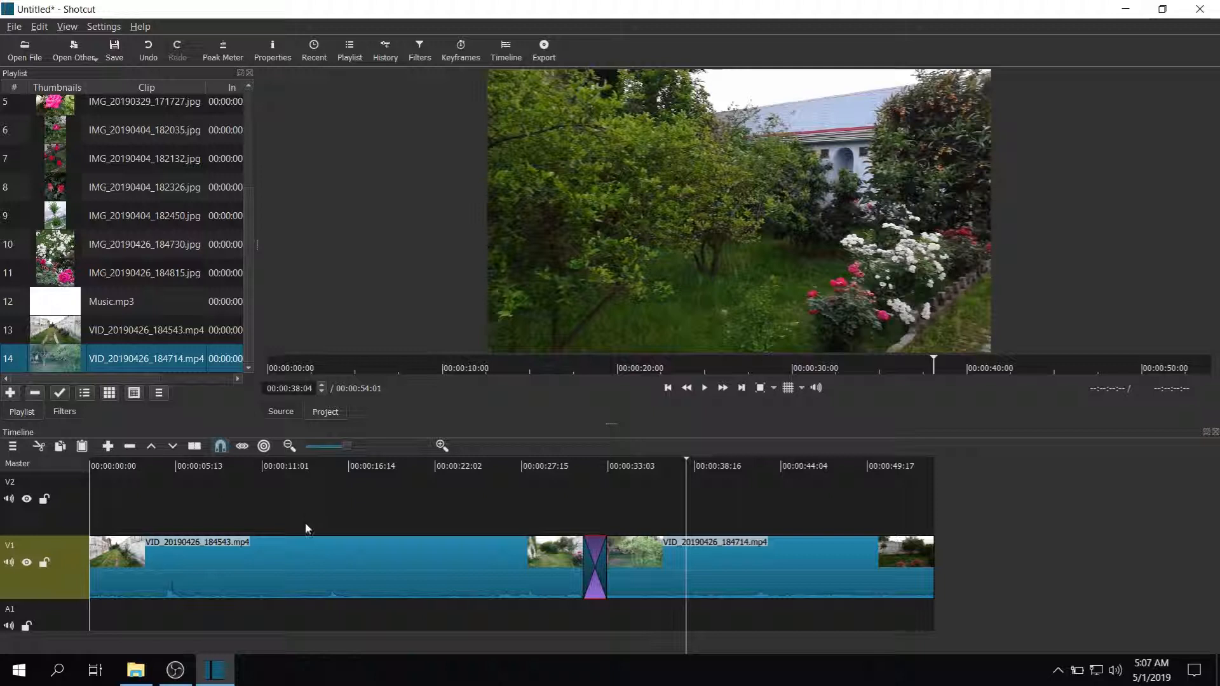
{"action": "scroll", "coordinate": [202, 505], "scroll_direction": "down", "scroll_amount": 1}
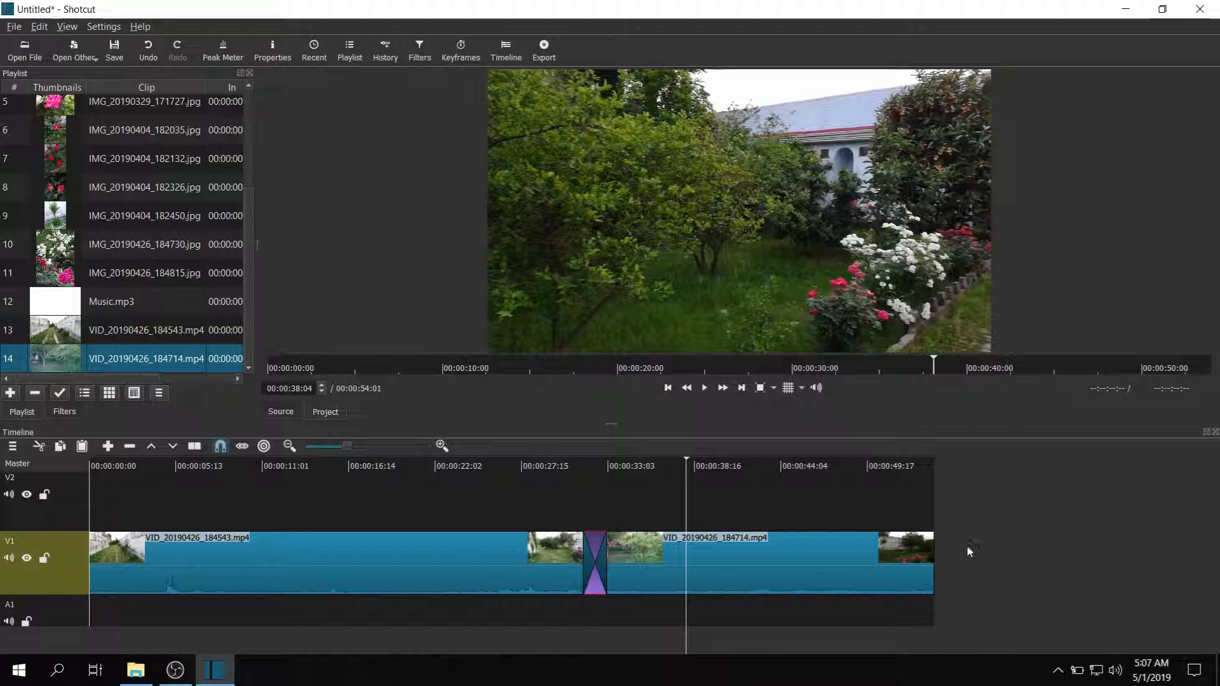
{"action": "left_click_drag", "start_coordinate": [169, 135], "coordinate": [1100, 566]}
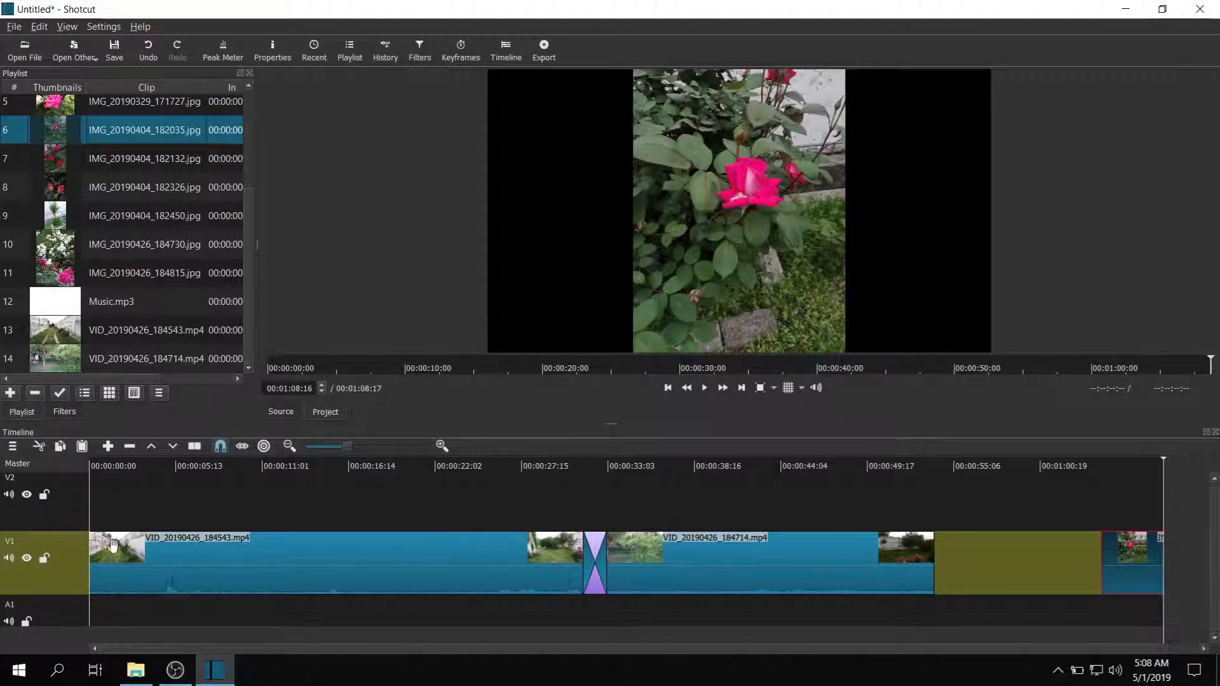
{"action": "double_click", "coordinate": [20, 537]}
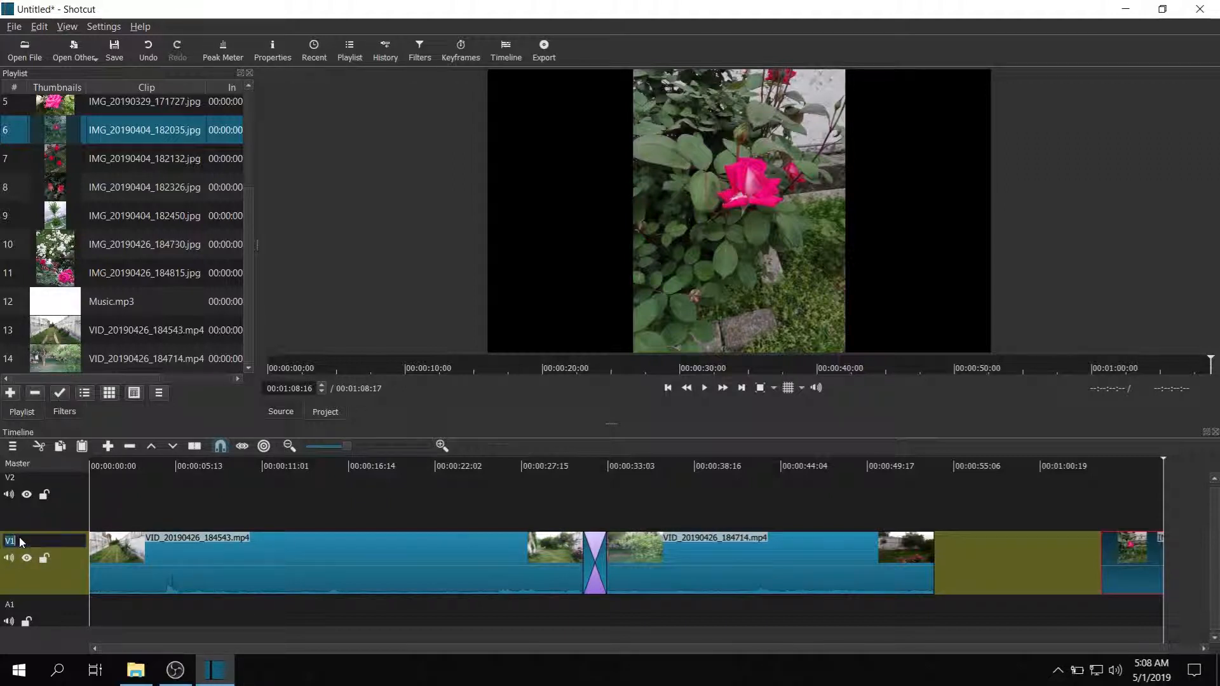
{"action": "left_click", "coordinate": [63, 567]}
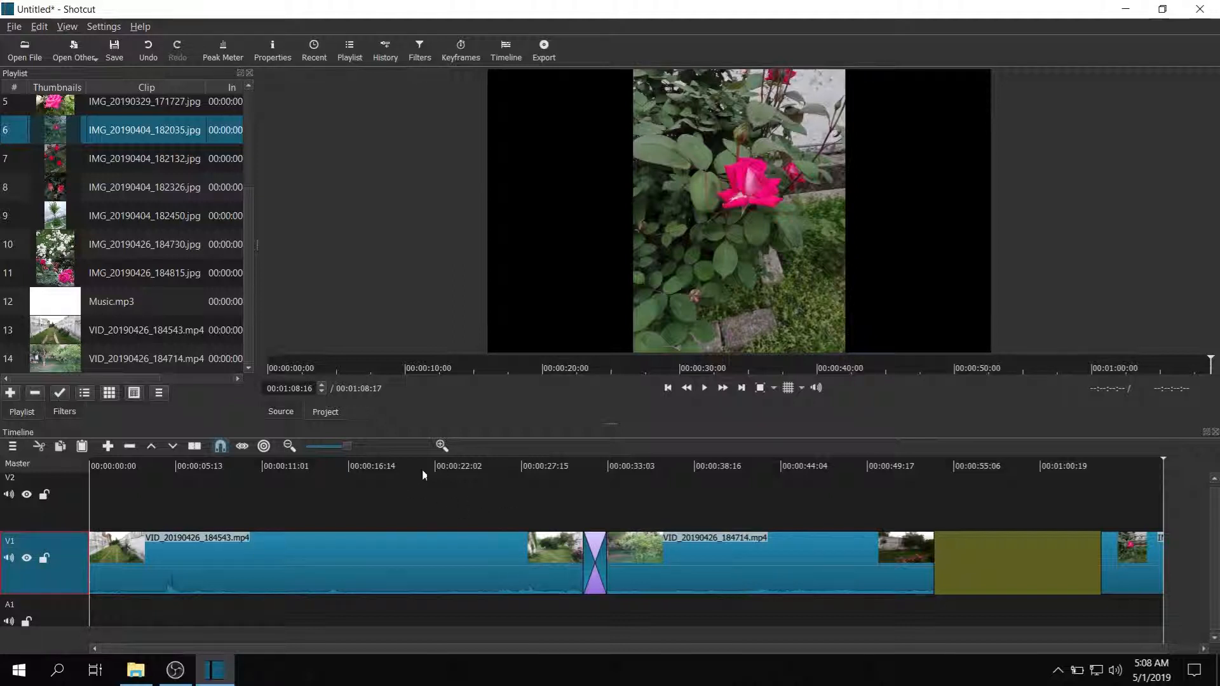
Step: Place IMG_20190329_171727.jpg on V2 above the first V1 video and move the playhead to 00:00:23:23 over it
{"action": "left_click", "coordinate": [455, 468]}
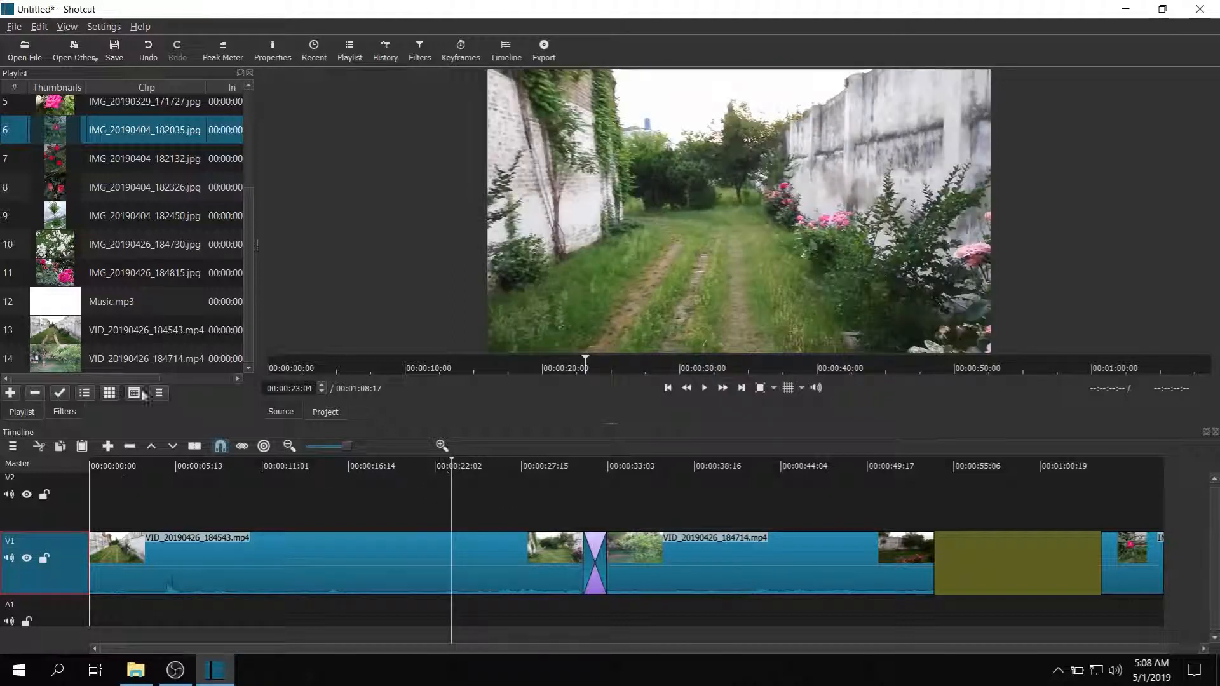
{"action": "left_click_drag", "start_coordinate": [153, 103], "coordinate": [465, 473]}
{"action": "left_click", "coordinate": [464, 468]}
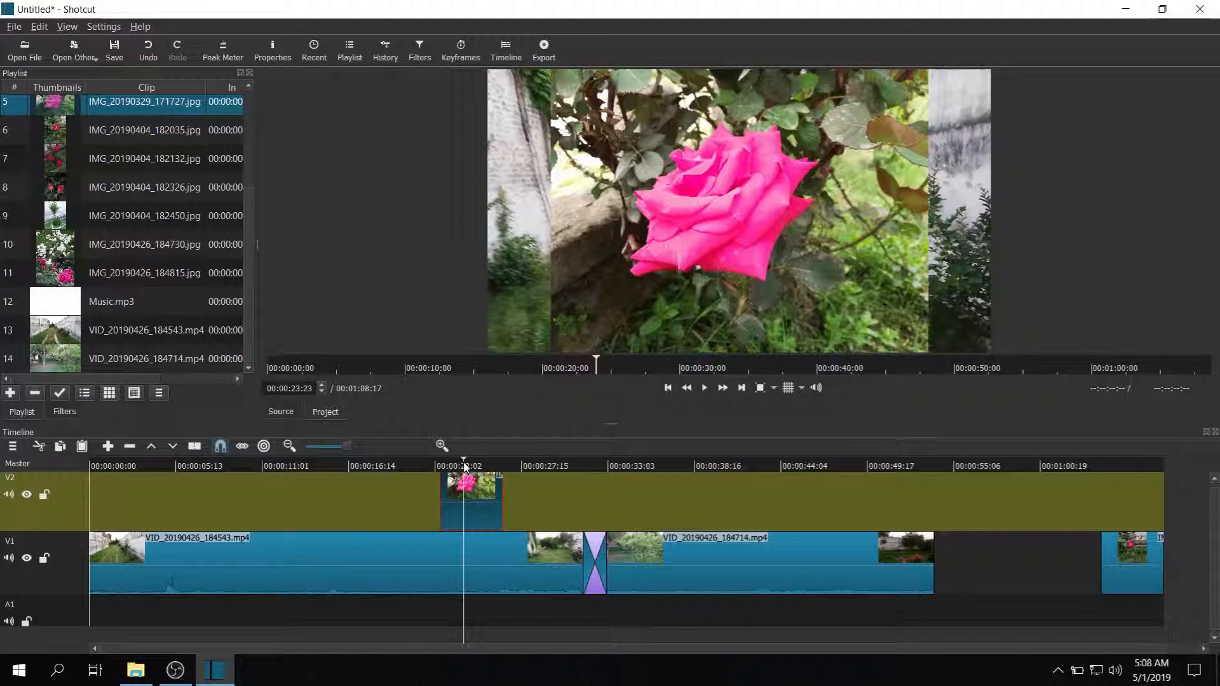
Step: Split the first V1 video at 00:00:23:23 and undo the split
{"action": "left_click", "coordinate": [367, 565]}
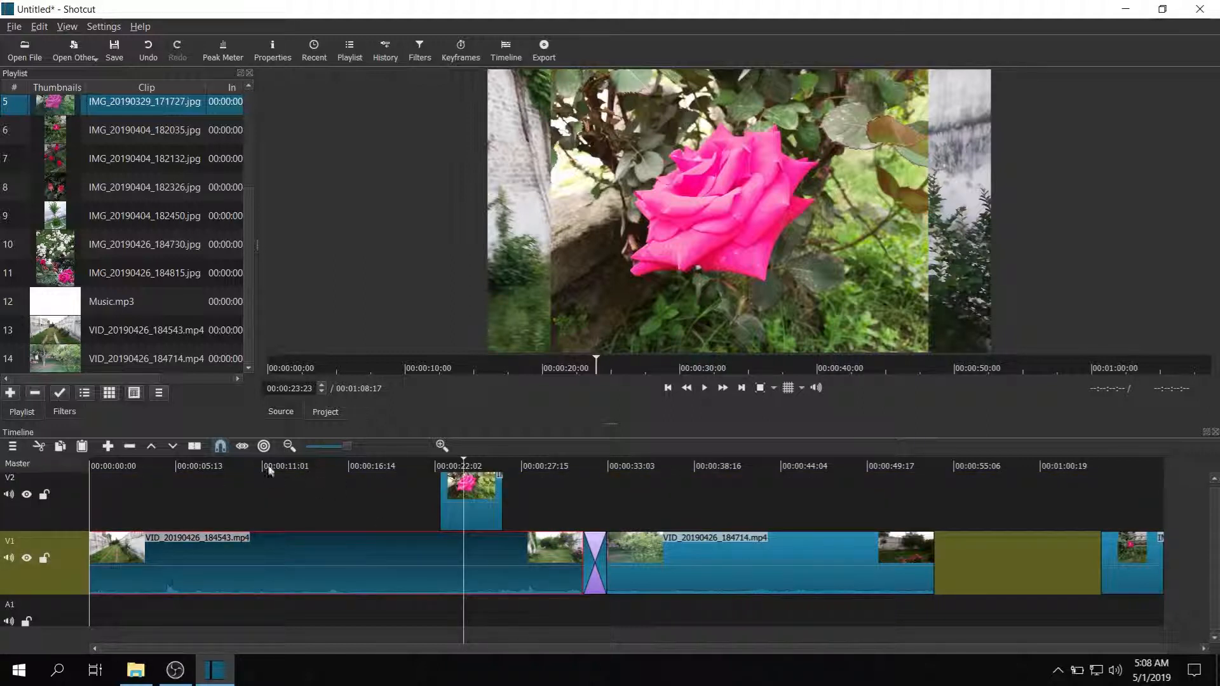
{"action": "key", "text": "s"}
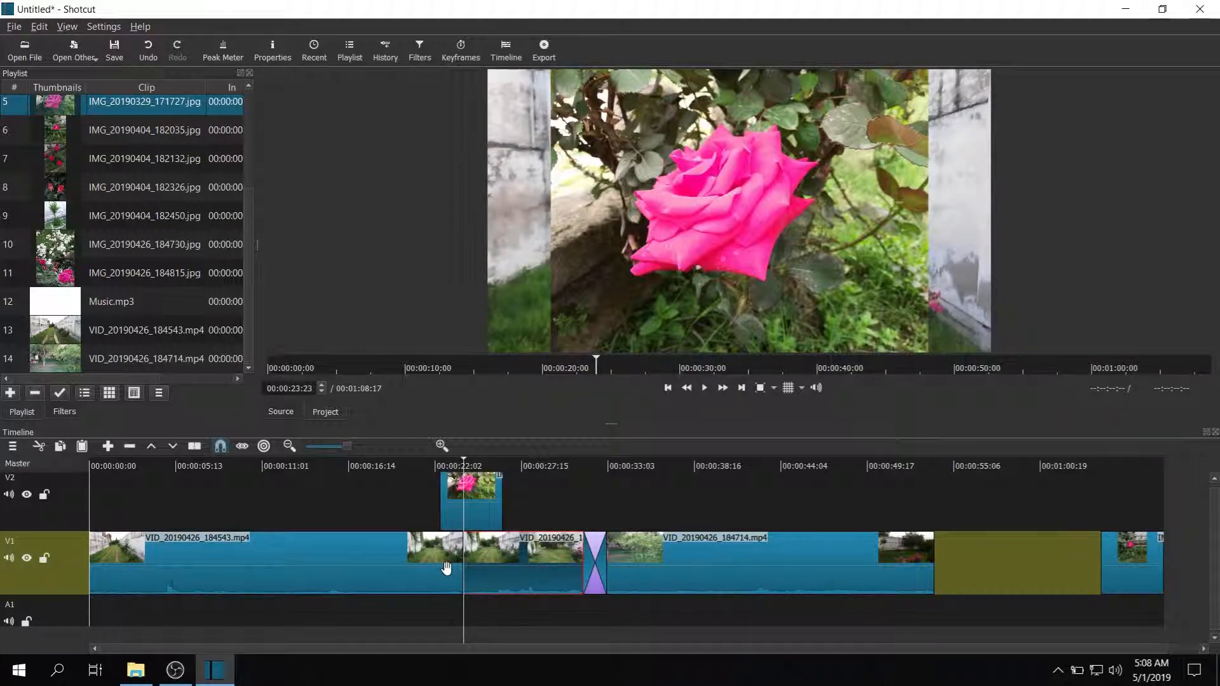
{"action": "key", "text": "ctrl+z"}
Step: Select the image on V2 and try to split it at 00:00:24:01
{"action": "left_click", "coordinate": [467, 505]}
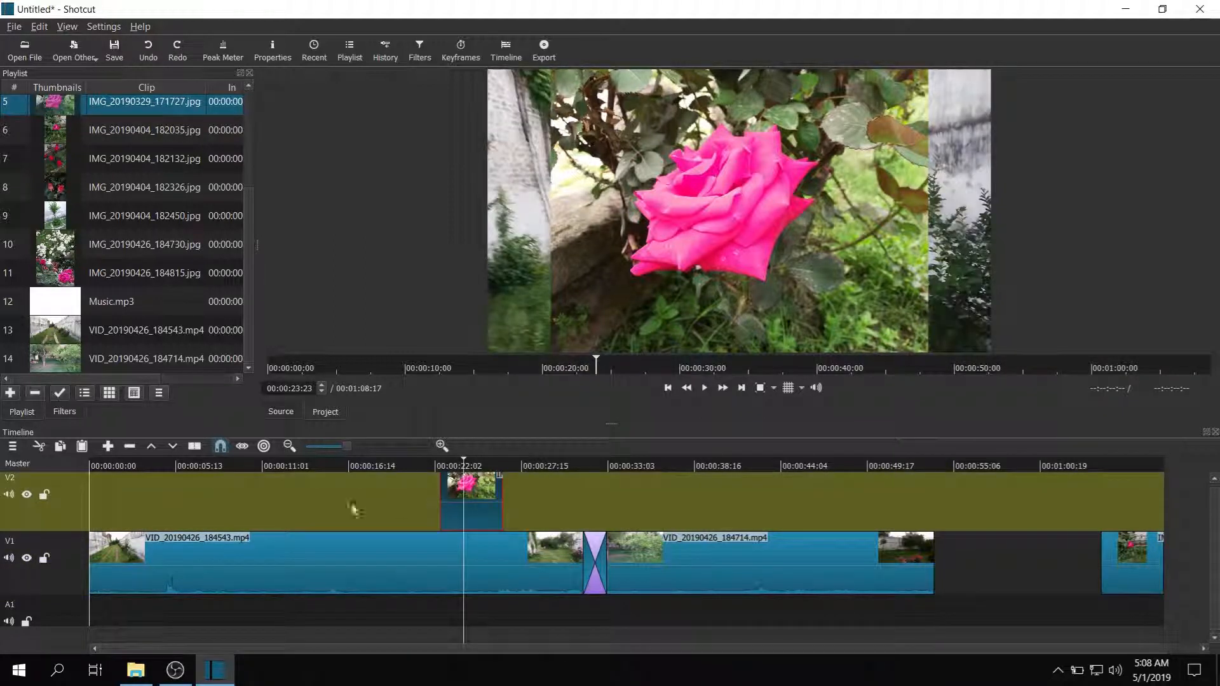
{"action": "left_click", "coordinate": [190, 493]}
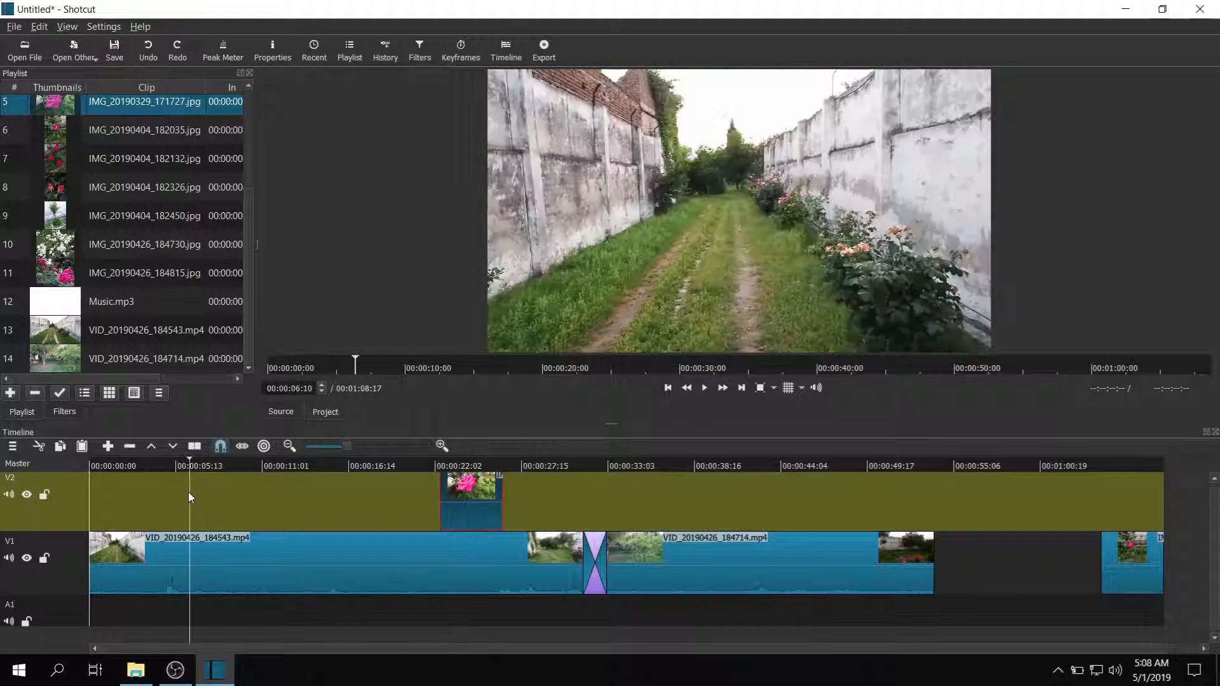
{"action": "left_click", "coordinate": [466, 464]}
{"action": "key", "text": "s"}
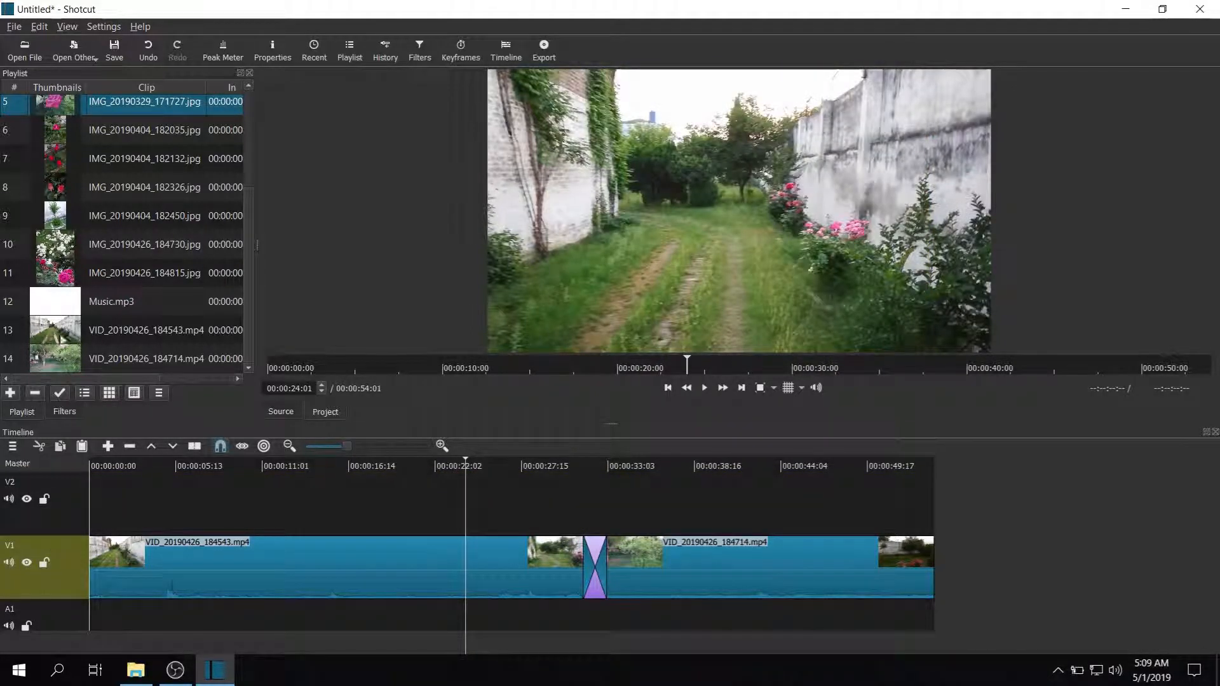
Step: Place IMG_20190404_182035.jpg on V2 above the first V1 video, ending at about 00:00:23:17, and play across it
{"action": "left_click_drag", "start_coordinate": [150, 131], "coordinate": [398, 506]}
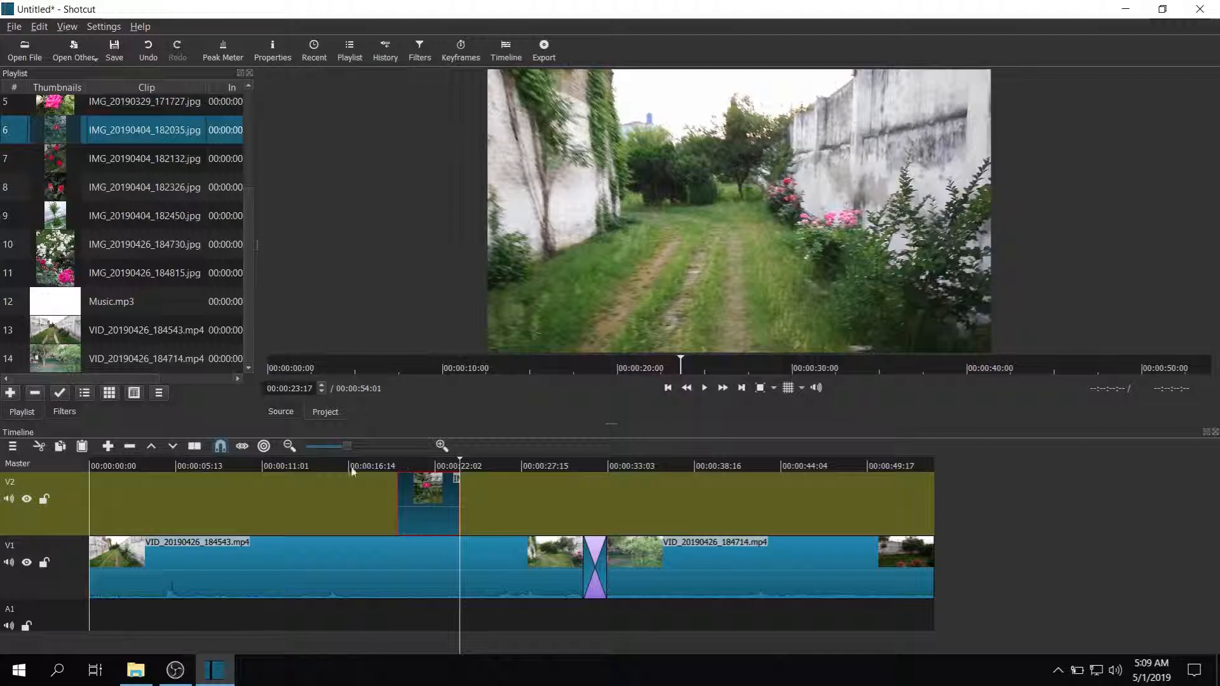
{"action": "left_click", "coordinate": [423, 462]}
{"action": "key", "text": "space"}
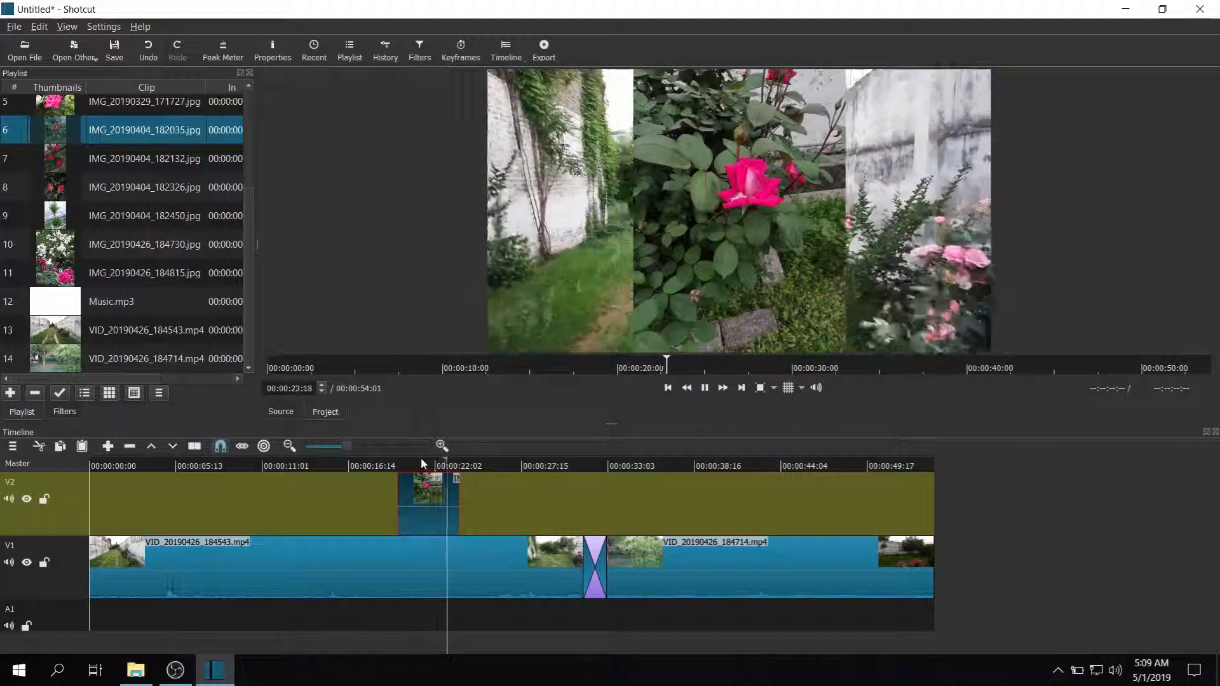
{"action": "key", "text": "space"}
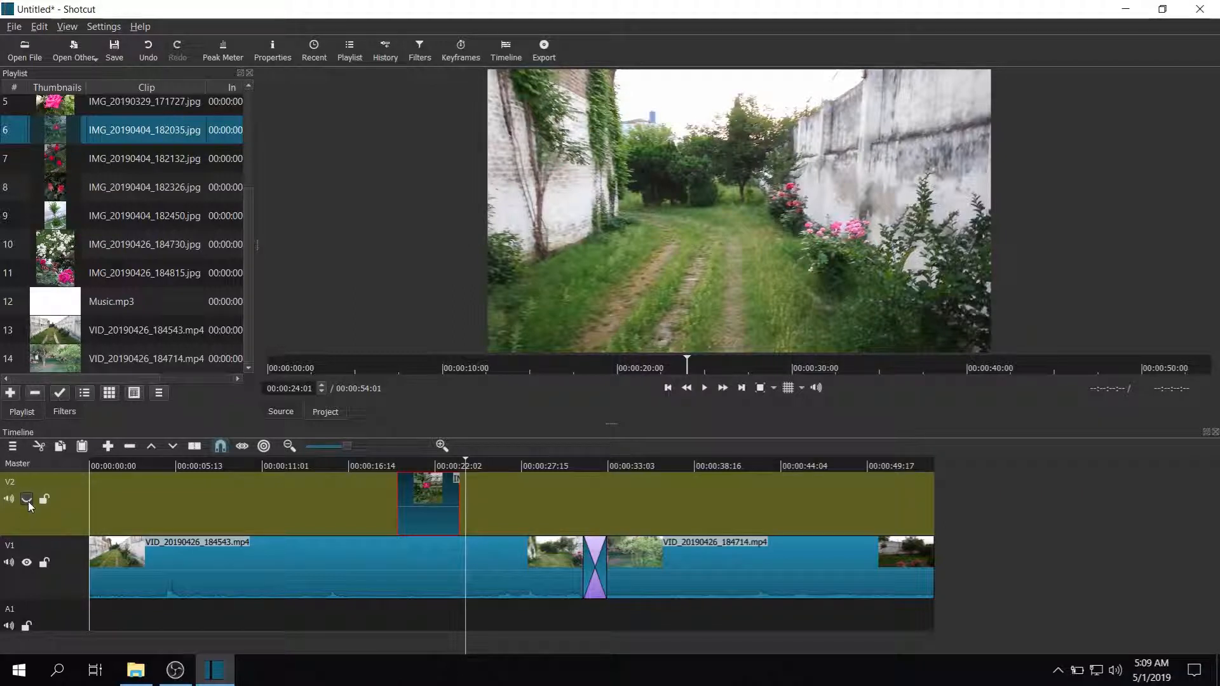
Step: Play across the V2 image with the V2 track hidden, stopping at 00:00:21:00, and show the track again
{"action": "left_click", "coordinate": [383, 466]}
{"action": "key", "text": "space"}
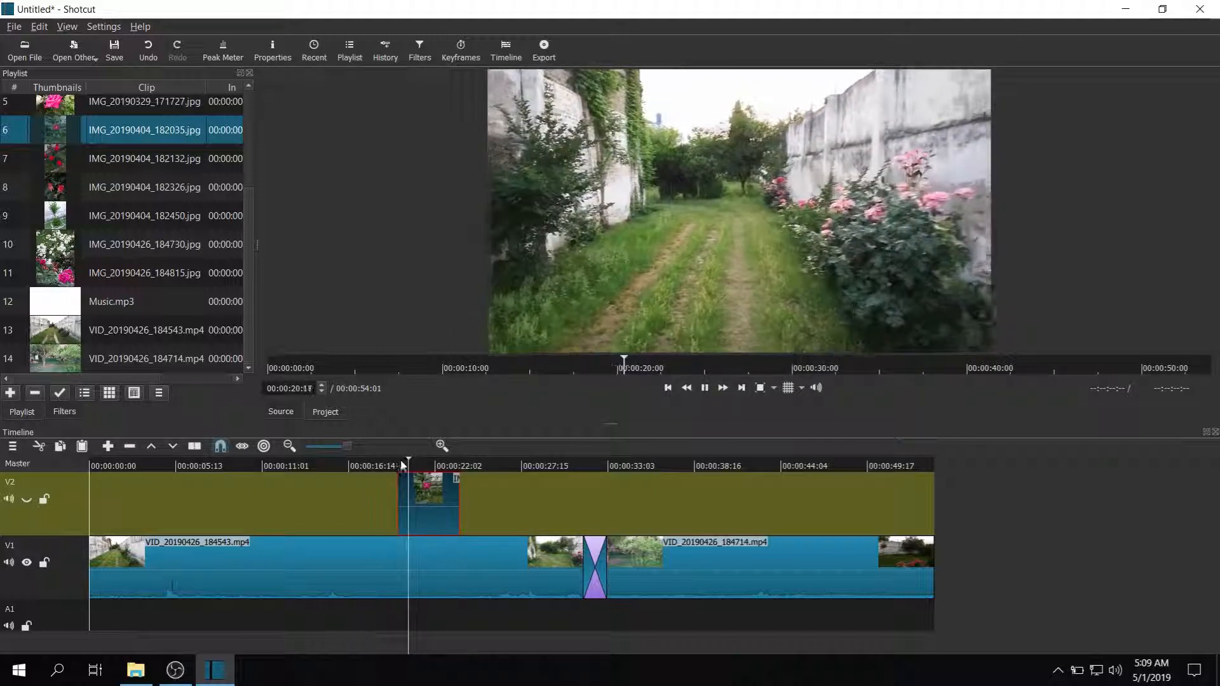
{"action": "key", "text": "space"}
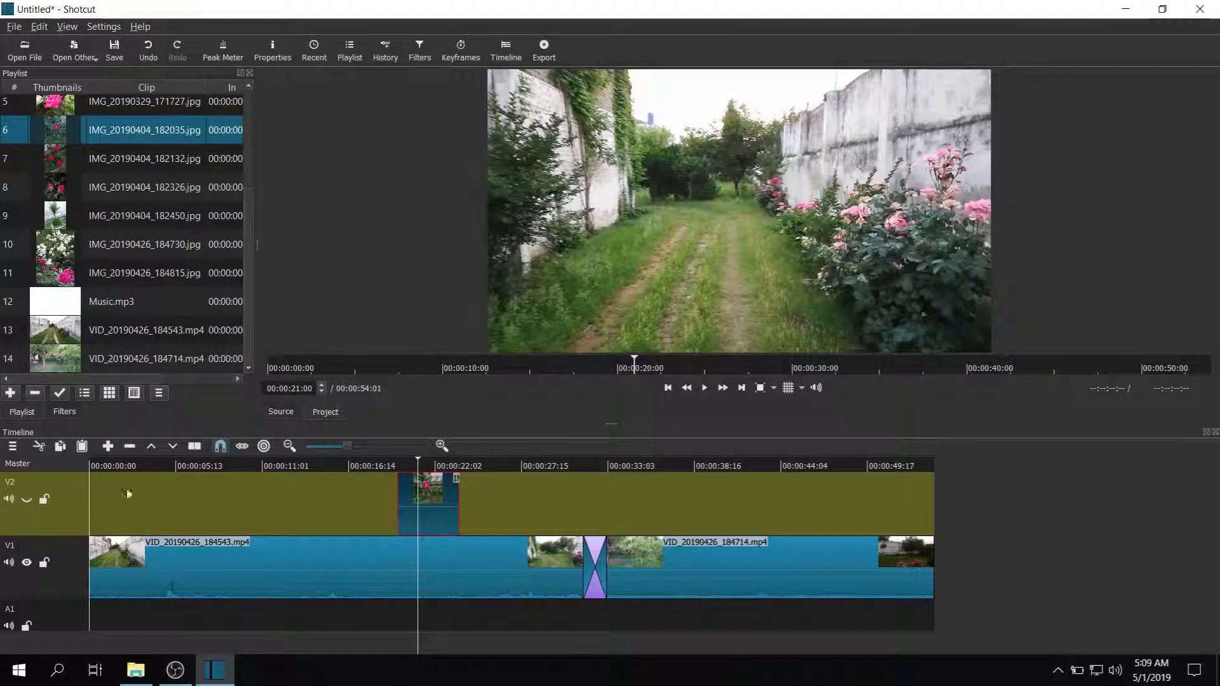
{"action": "left_click", "coordinate": [25, 499]}
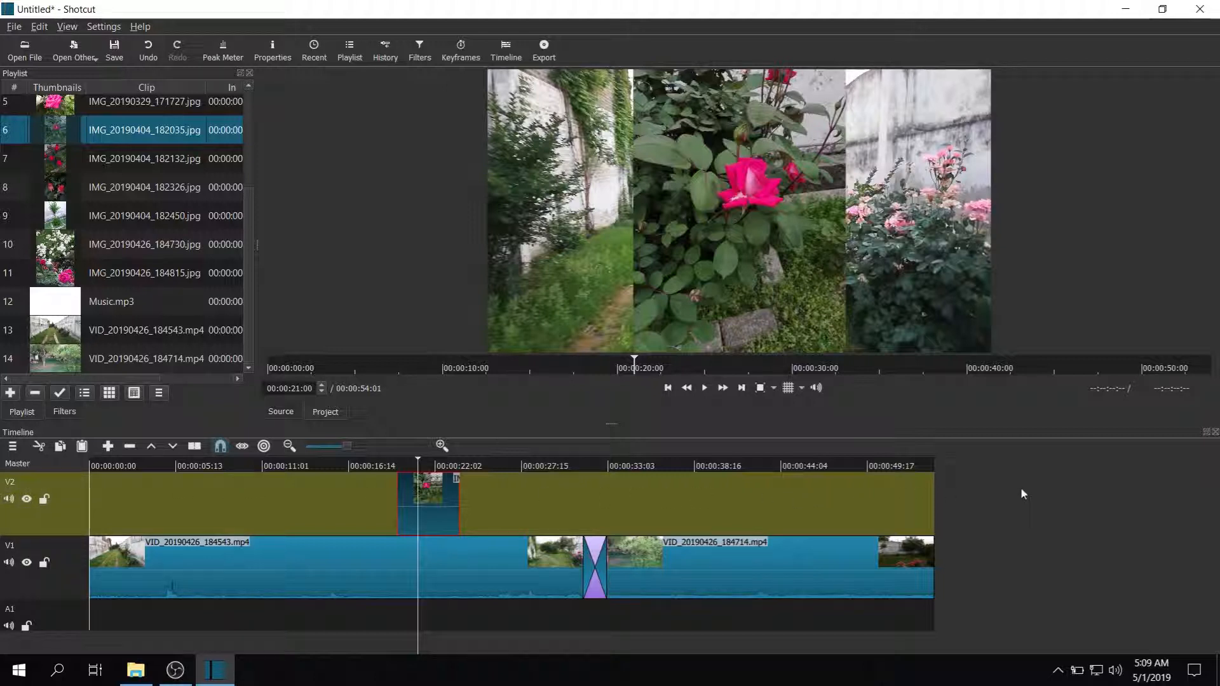
Step: Remove the image from V2
{"action": "right_click", "coordinate": [420, 498]}
{"action": "left_click", "coordinate": [445, 542]}
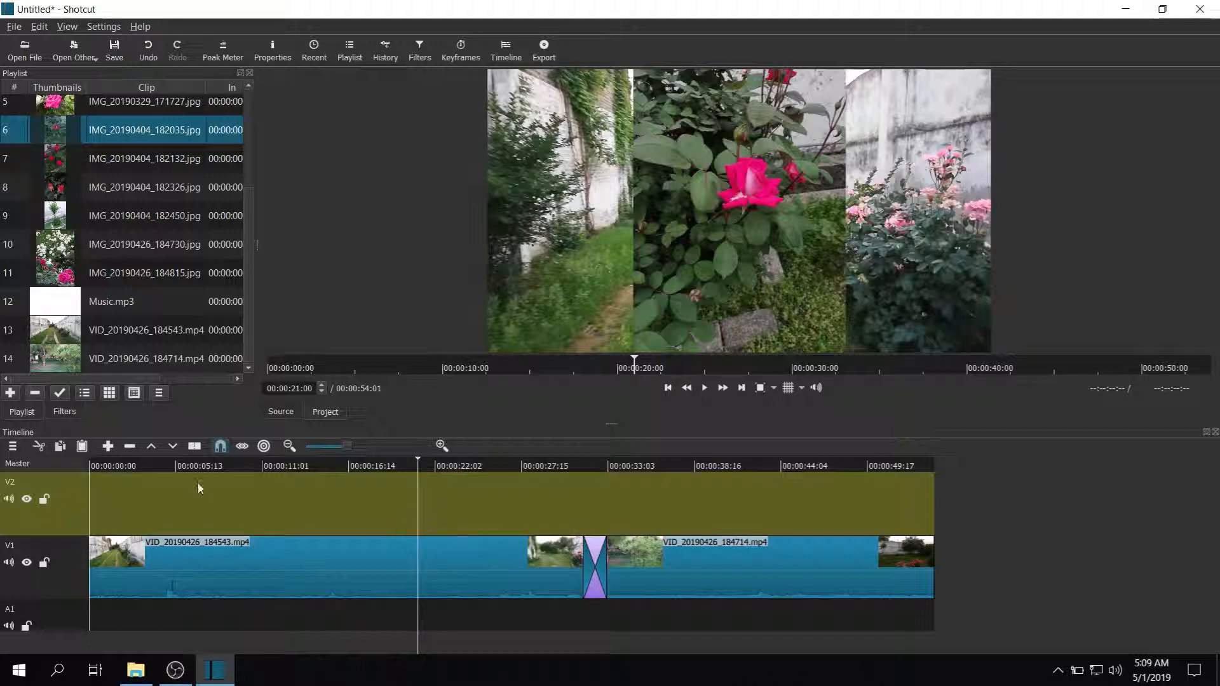
Step: Add Music.mp3 to A1 and align its start with the beginning of the timeline
{"action": "left_click_drag", "start_coordinate": [108, 315], "coordinate": [220, 616]}
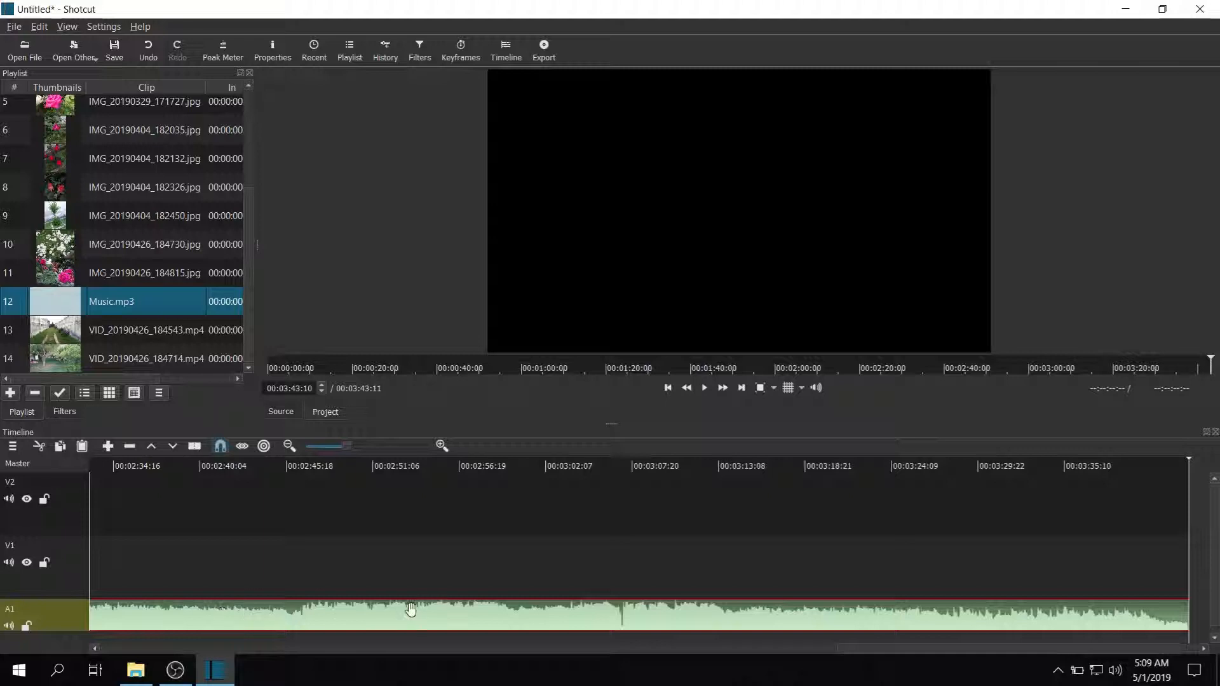
{"action": "left_click", "coordinate": [319, 453]}
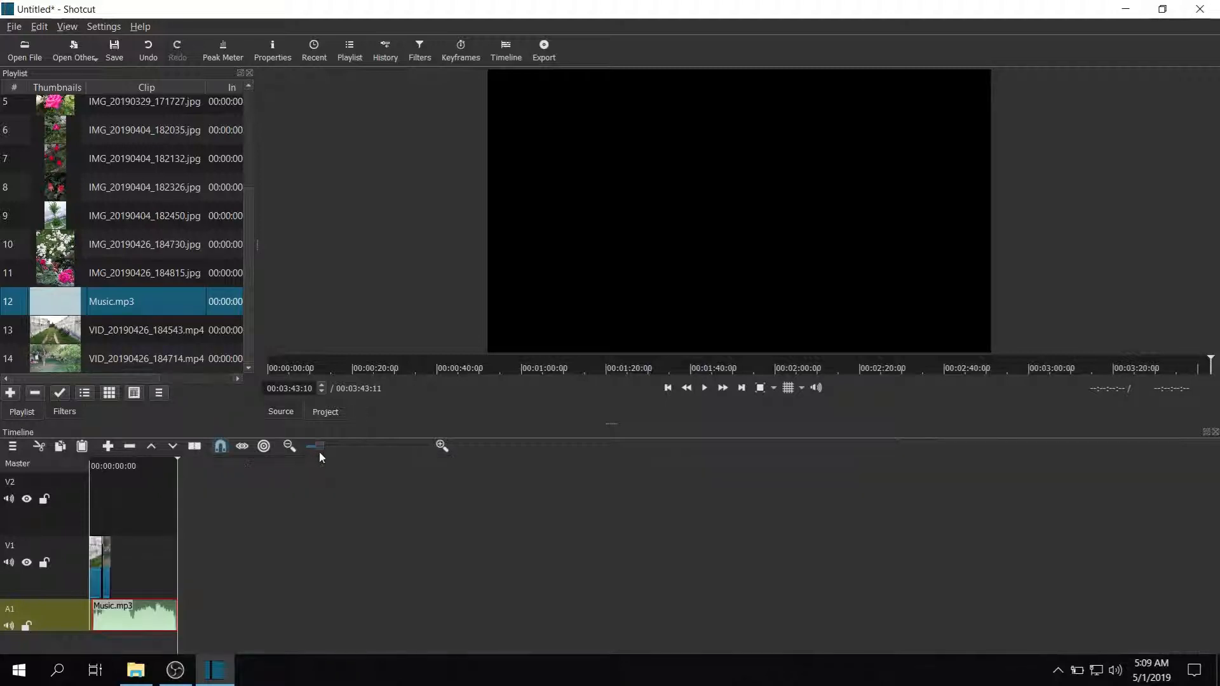
{"action": "left_click", "coordinate": [333, 451]}
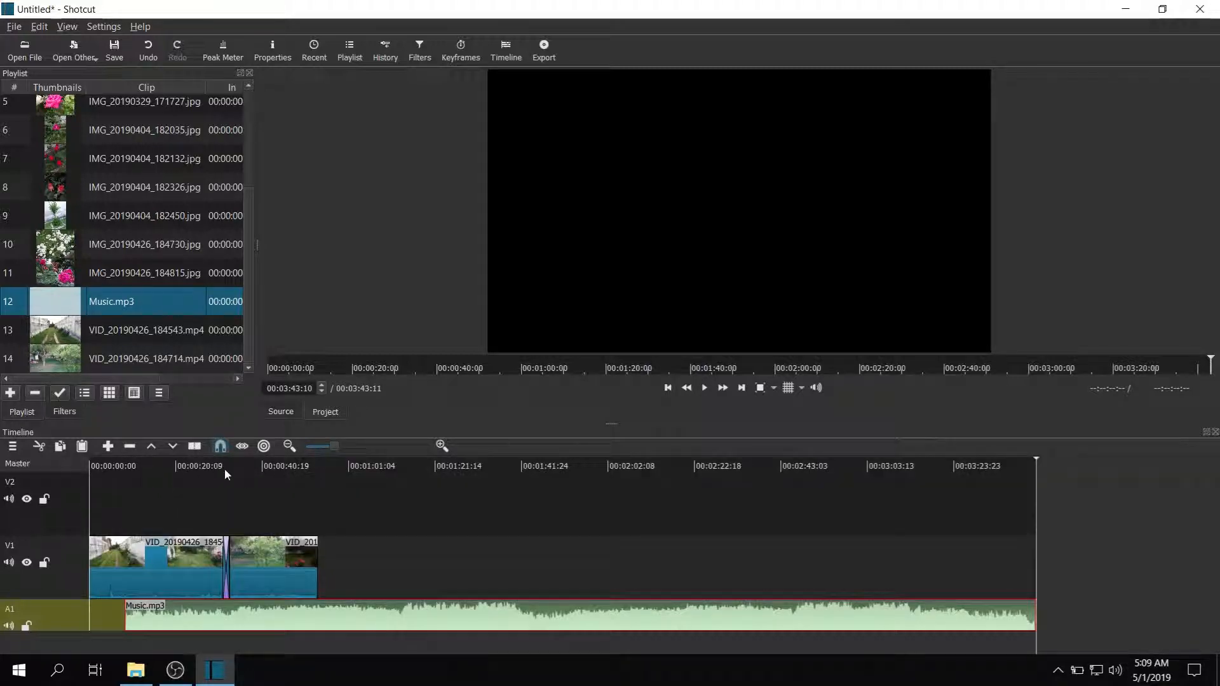
{"action": "left_click_drag", "start_coordinate": [212, 619], "coordinate": [167, 619]}
Step: Play the videos together with the music from 00:00:01:08 and stop at 00:00:07:11
{"action": "left_click_drag", "start_coordinate": [142, 470], "coordinate": [95, 472]}
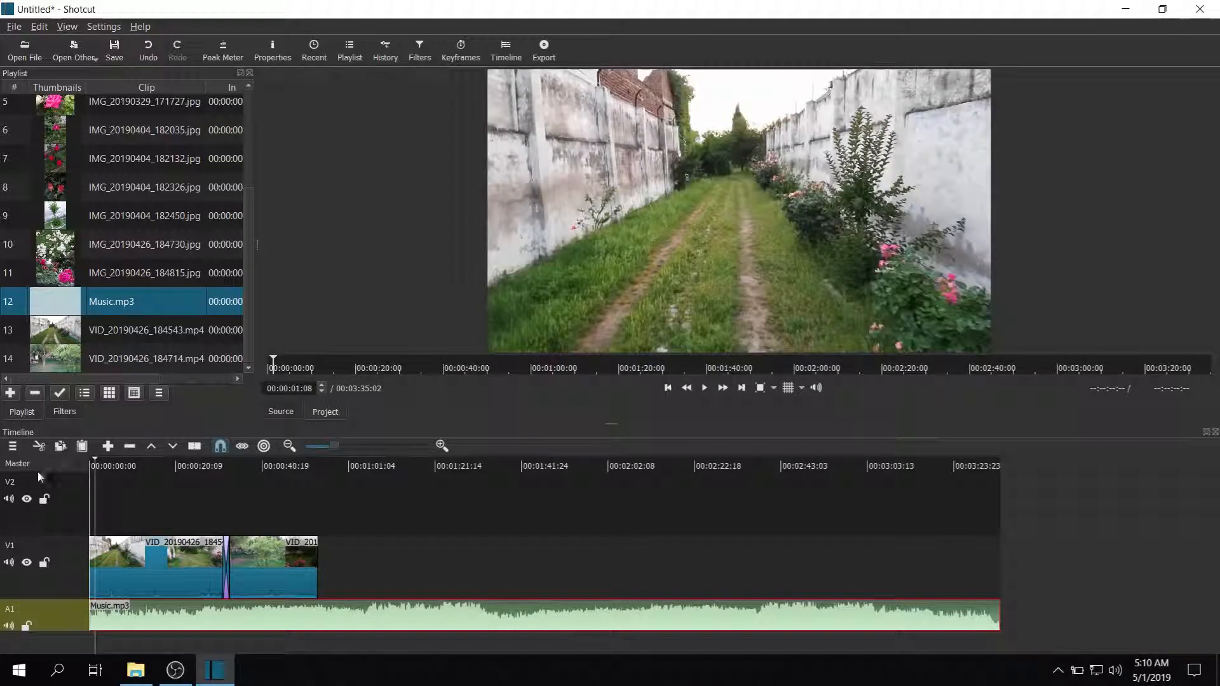
{"action": "left_click", "coordinate": [350, 446]}
{"action": "key", "text": "space"}
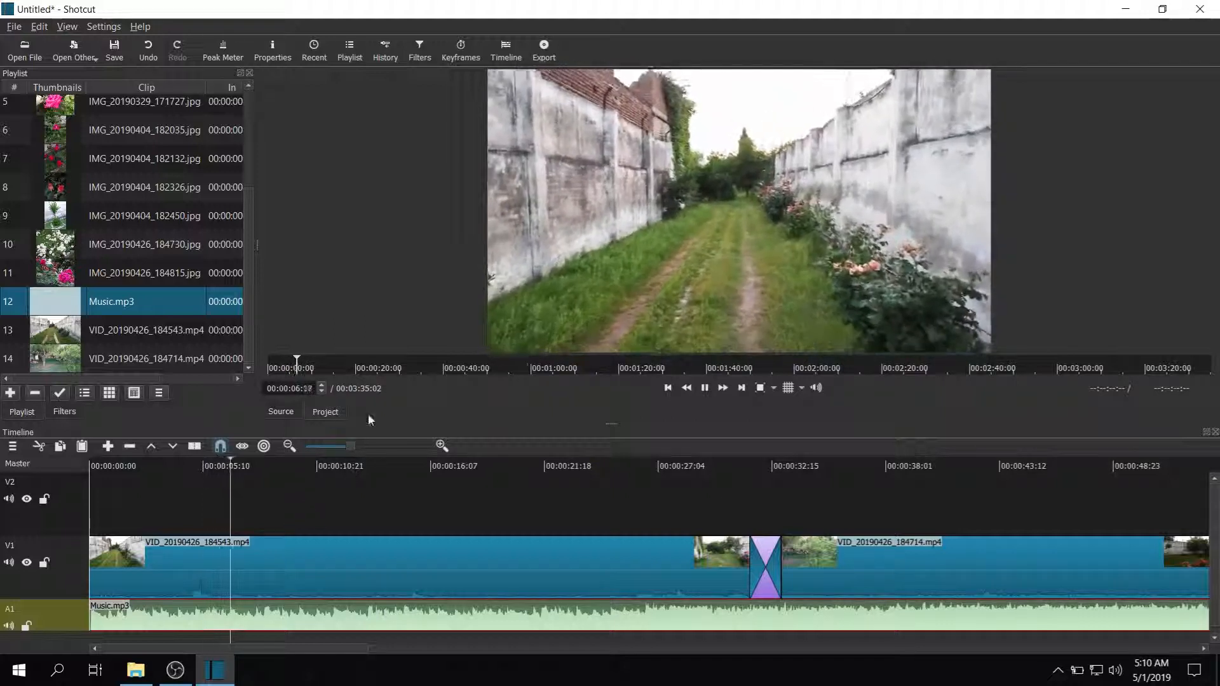
{"action": "key", "text": "space"}
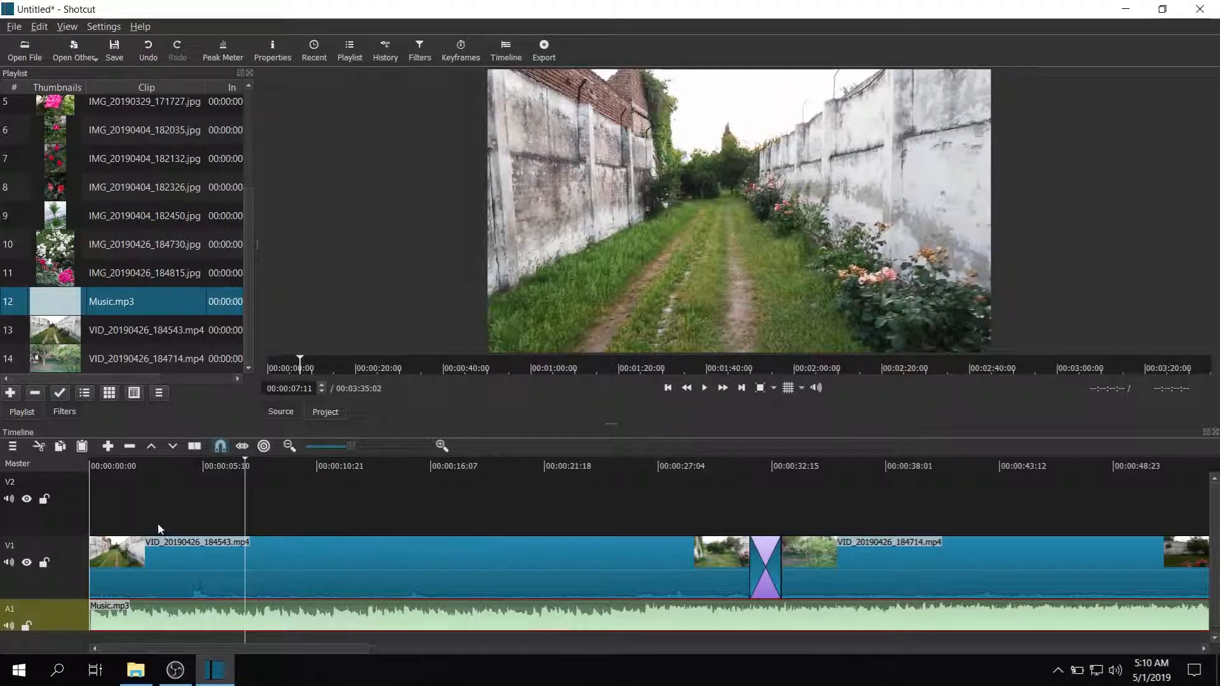
Step: Mute the V1 track and play the timeline from 00:00:00:00 to 00:00:07:01
{"action": "left_click", "coordinate": [8, 562]}
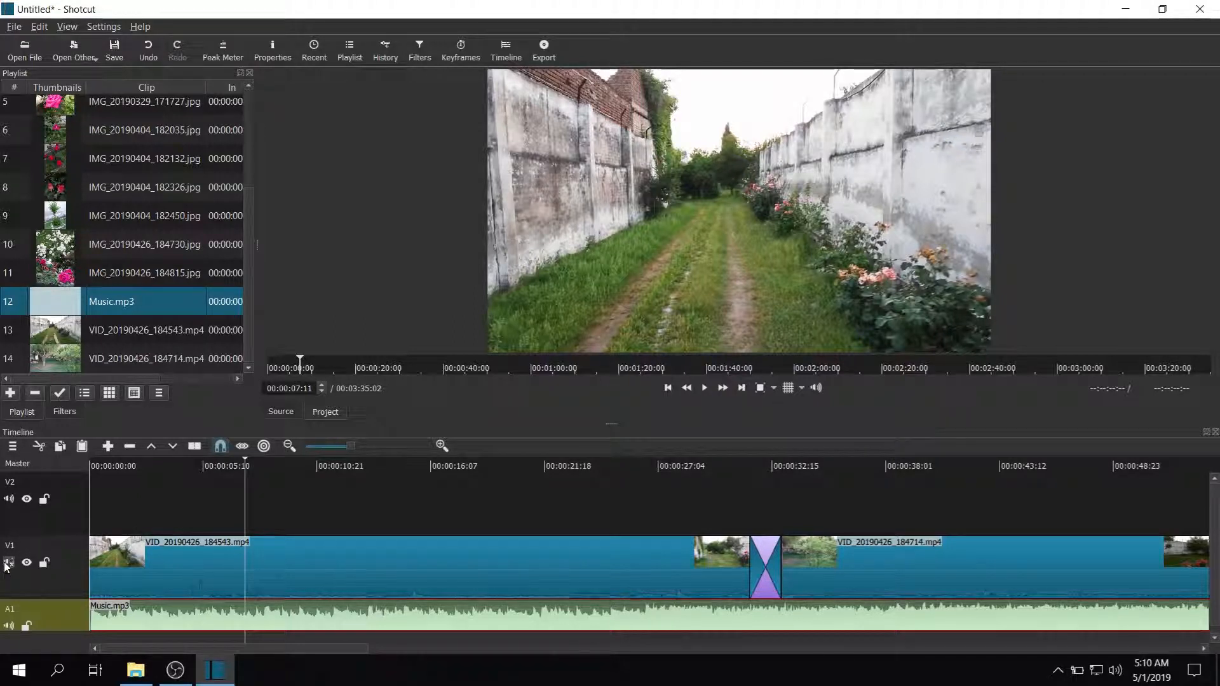
{"action": "left_click", "coordinate": [112, 466]}
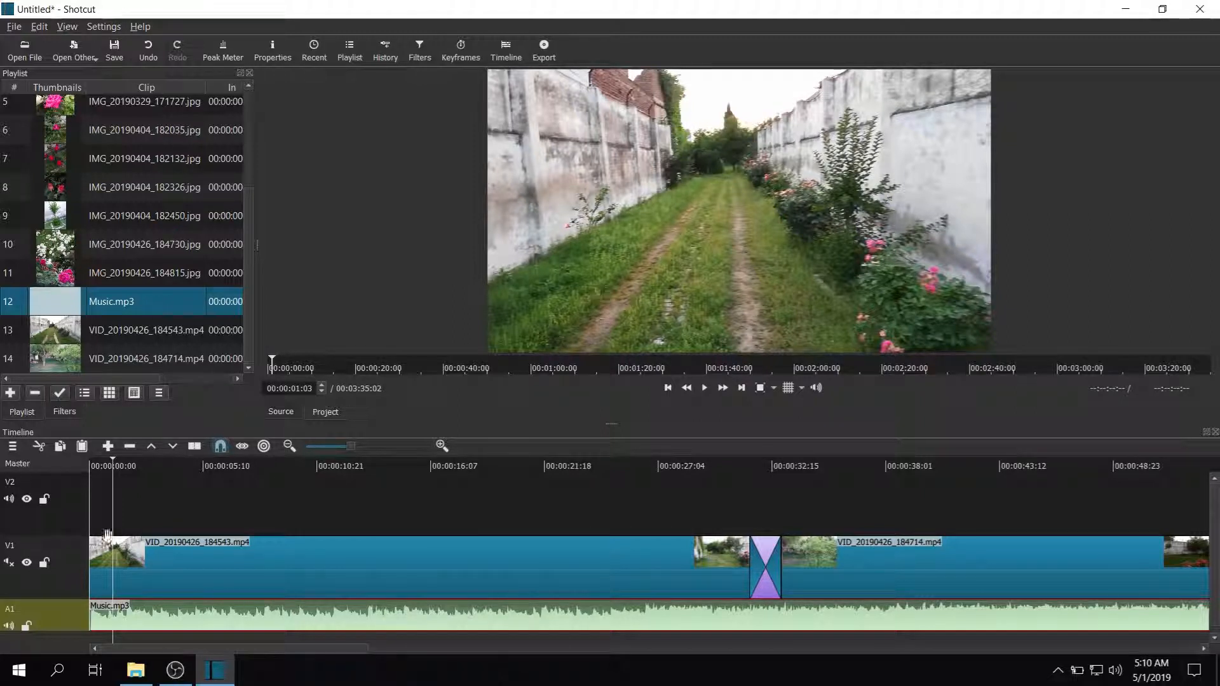
{"action": "left_click", "coordinate": [104, 466]}
{"action": "left_click_drag", "start_coordinate": [97, 471], "coordinate": [75, 475]}
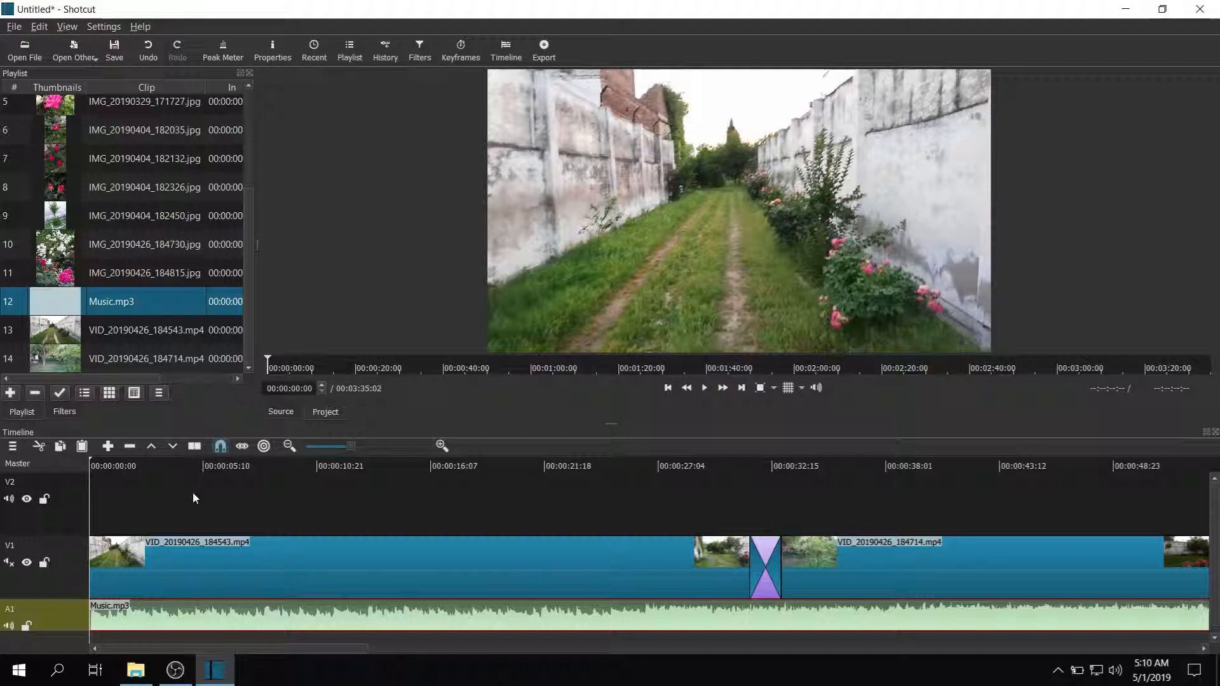
{"action": "key", "text": "space"}
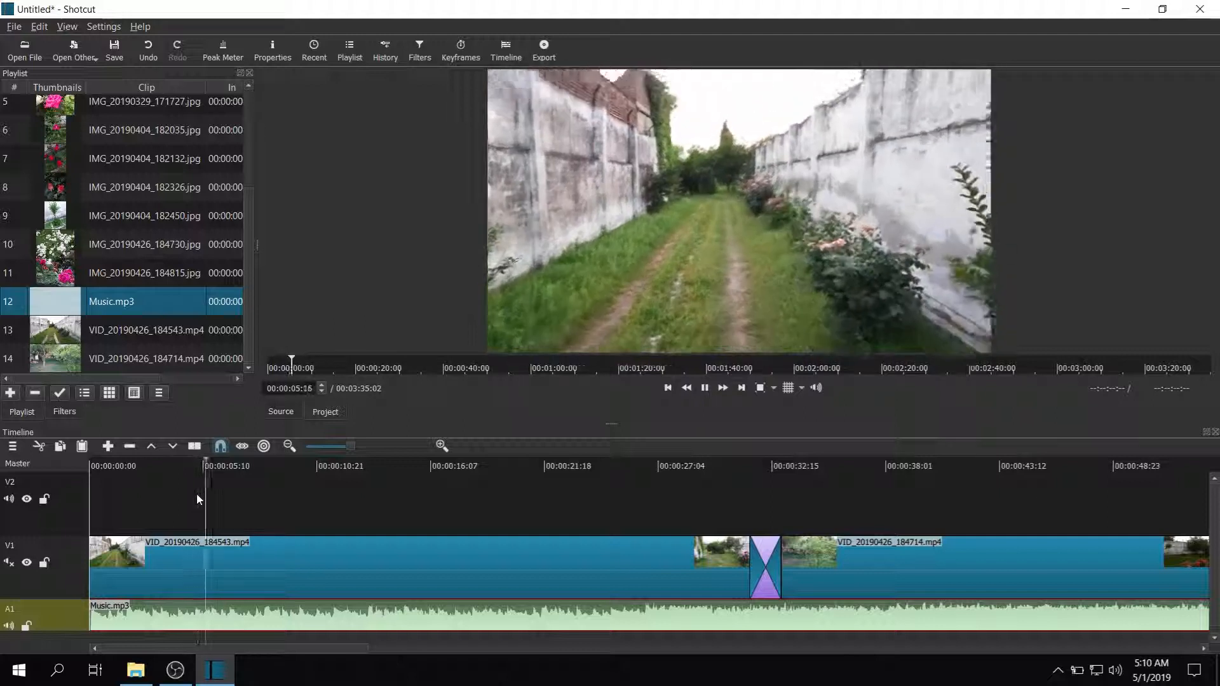
{"action": "key", "text": "space"}
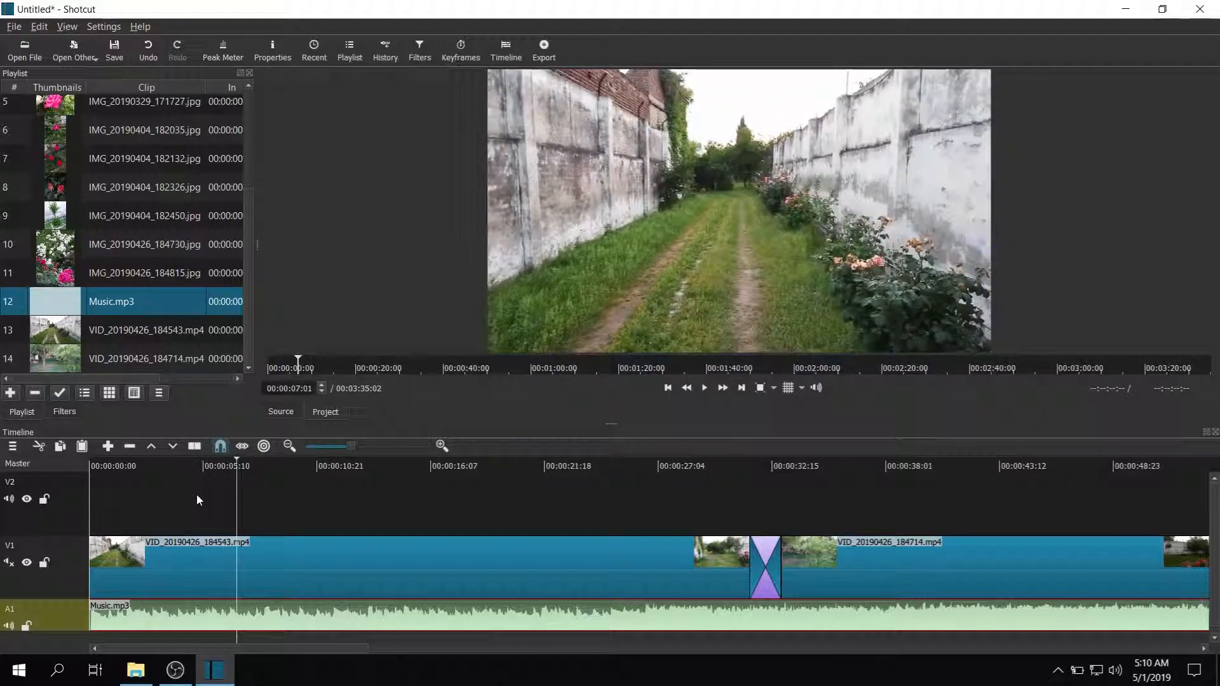
Step: Unmute V1, mute the A1 music track, and play a short section of the first video up to 00:00:06:18
{"action": "left_click", "coordinate": [9, 563]}
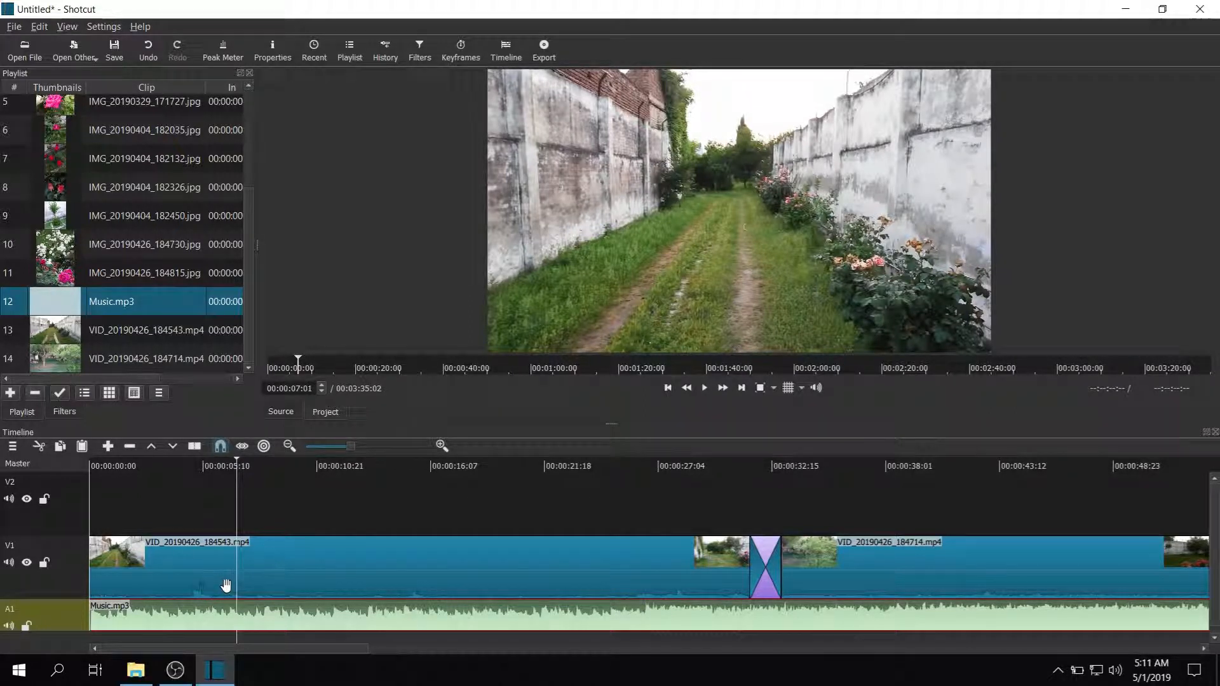
{"action": "left_click", "coordinate": [9, 626]}
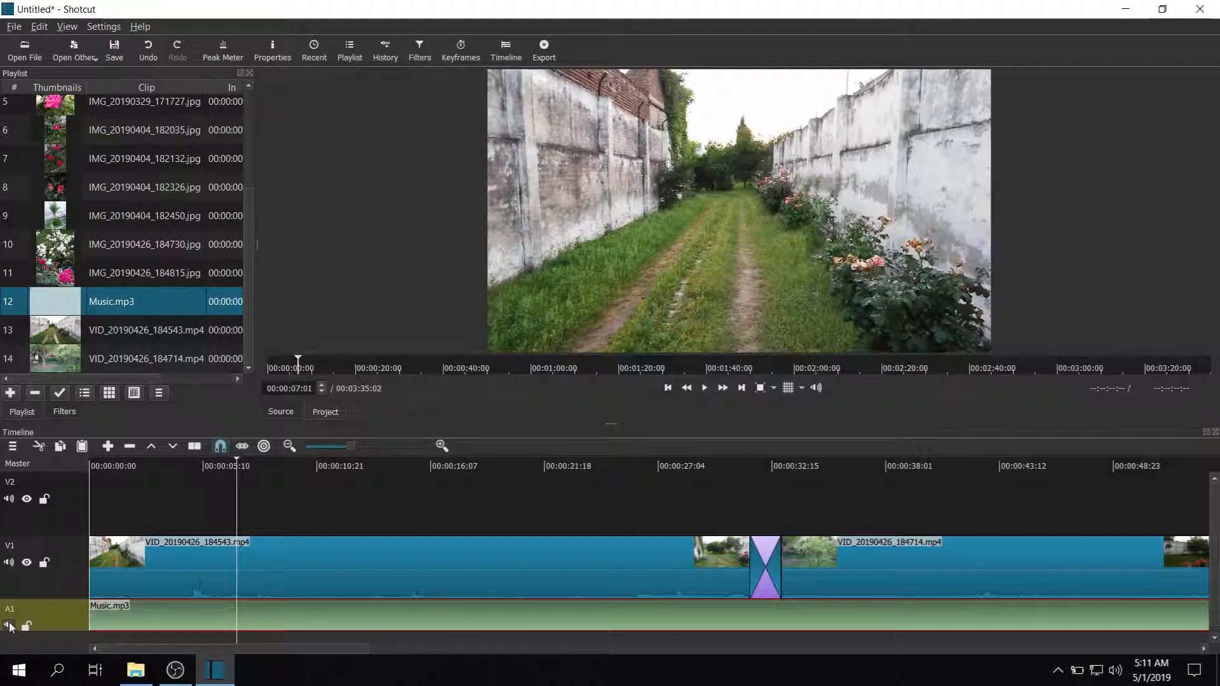
{"action": "left_click_drag", "start_coordinate": [196, 478], "coordinate": [185, 481]}
{"action": "key", "text": "space"}
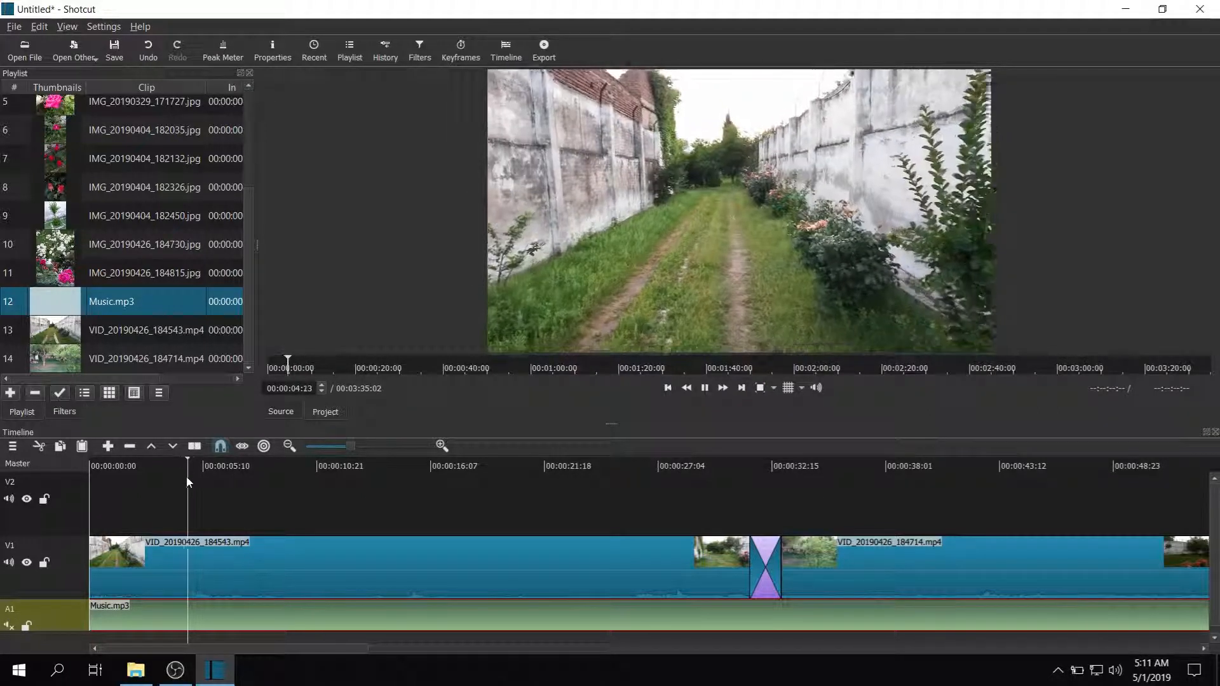
{"action": "key", "text": "space"}
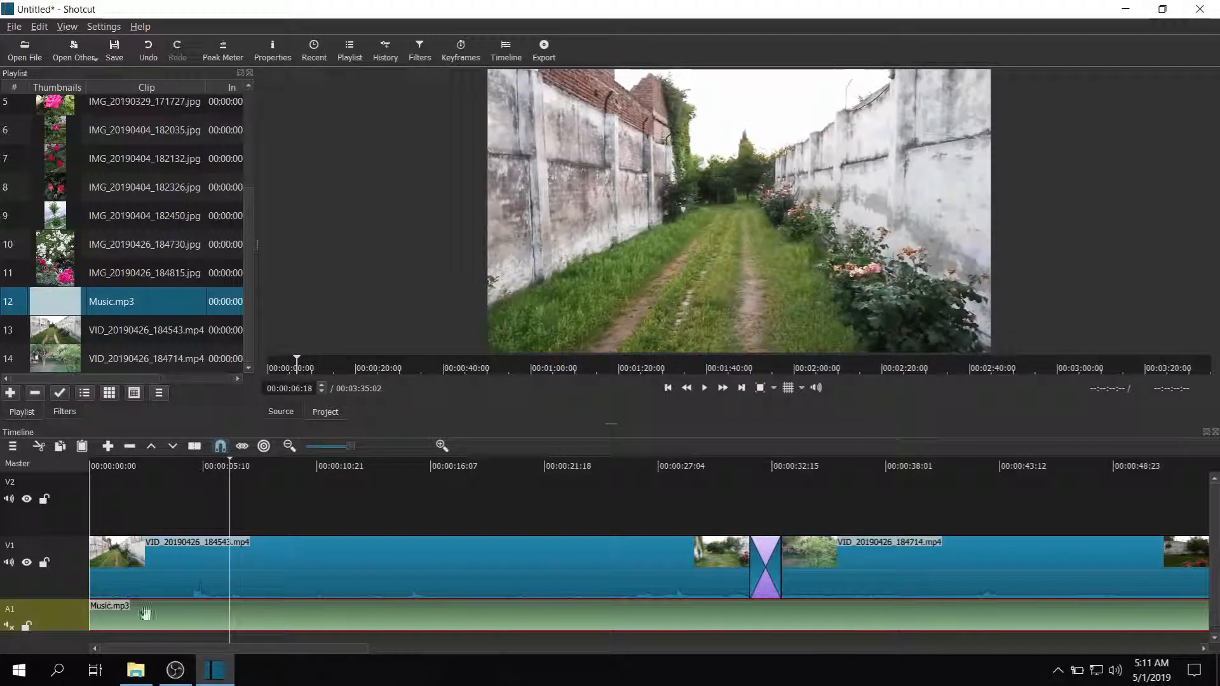
Step: Mute the V1 track's audio
{"action": "left_click", "coordinate": [8, 563]}
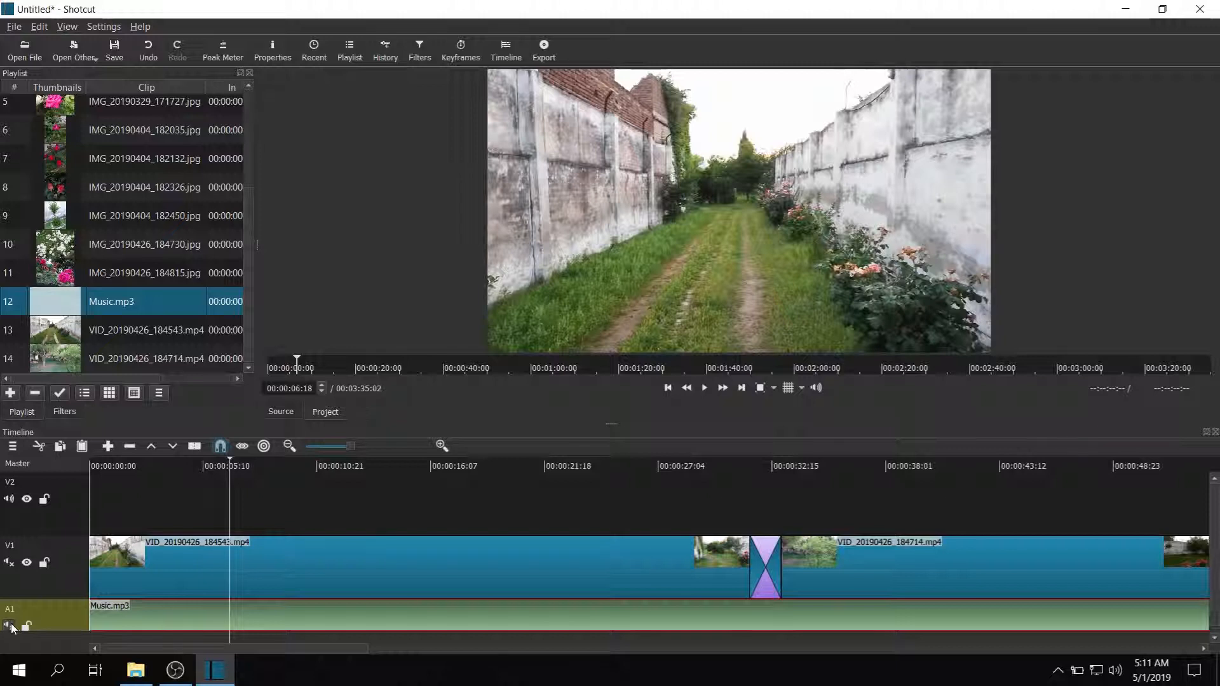
Step: Unmute the A1 music track and play the timeline from near its start, stopping at 00:00:20:16
{"action": "left_click", "coordinate": [9, 625]}
{"action": "left_click_drag", "start_coordinate": [147, 467], "coordinate": [98, 469]}
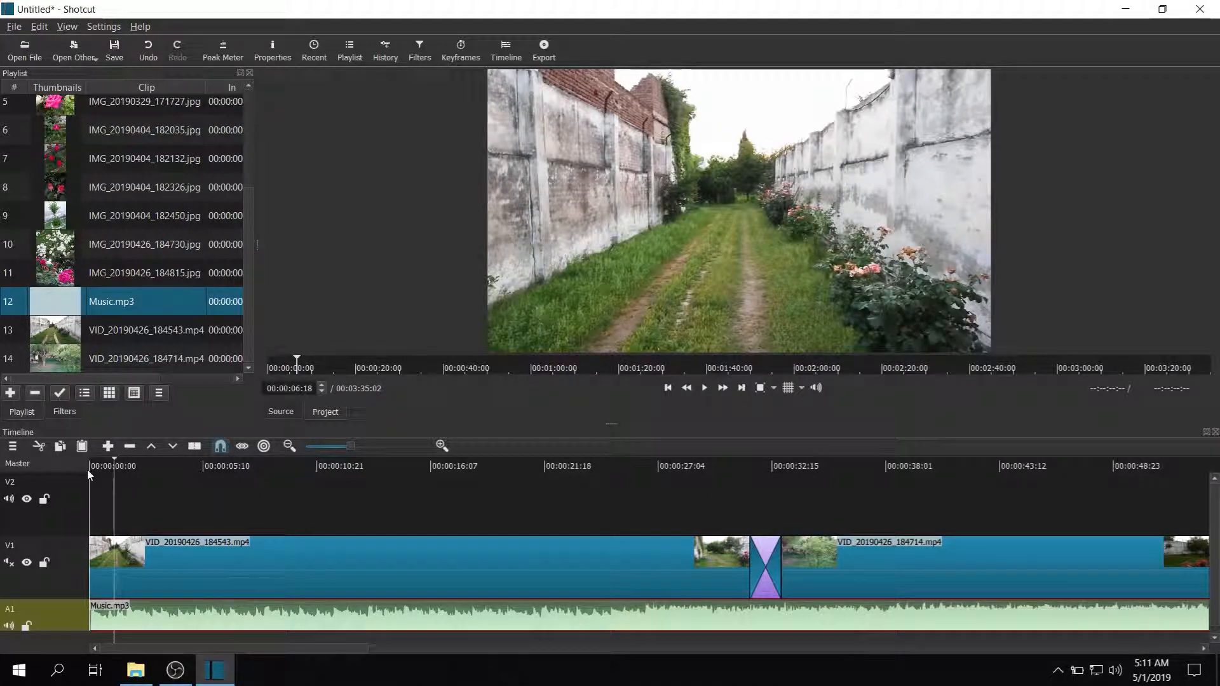
{"action": "key", "text": "space"}
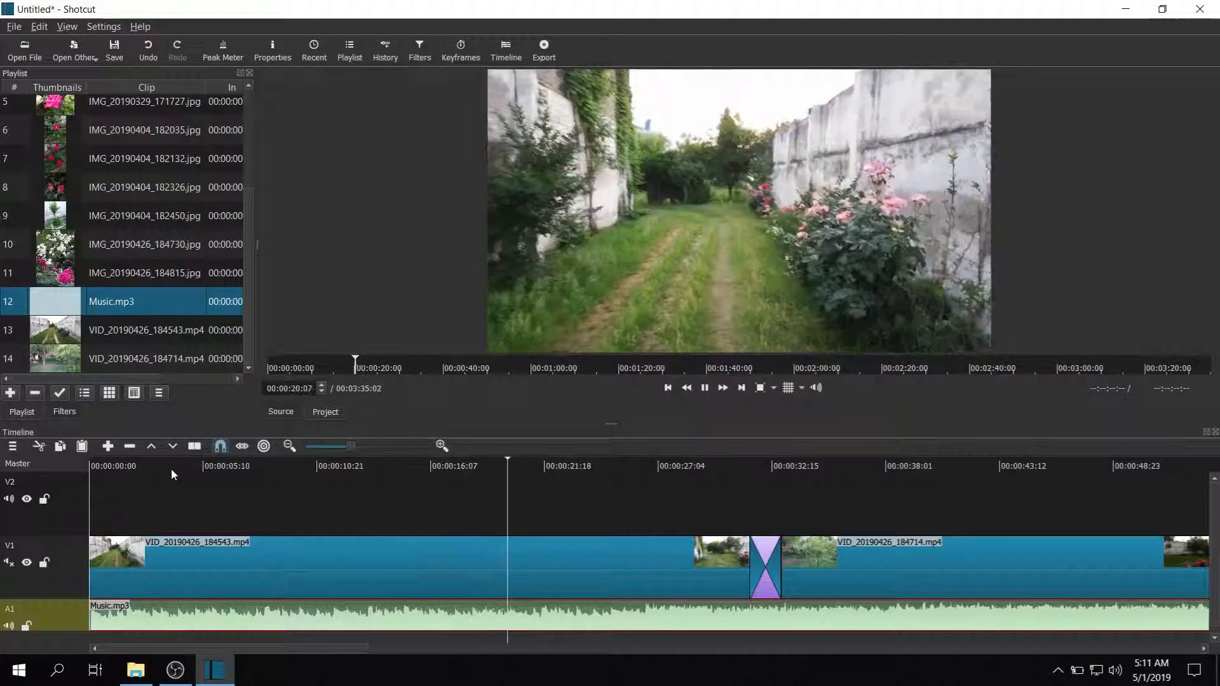
{"action": "key", "text": "space"}
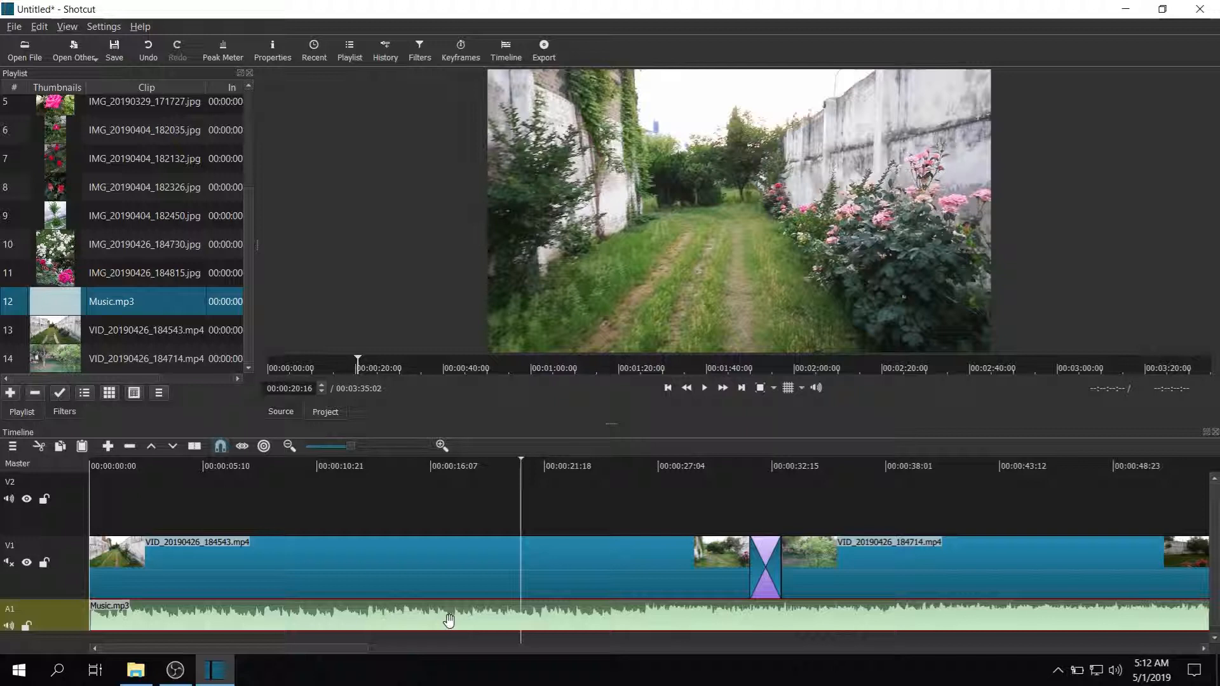
Step: Split Music.mp3 on A1 at 00:00:16:17 and 00:01:05:02, and remove the section between the two cuts
{"action": "left_click", "coordinate": [437, 470]}
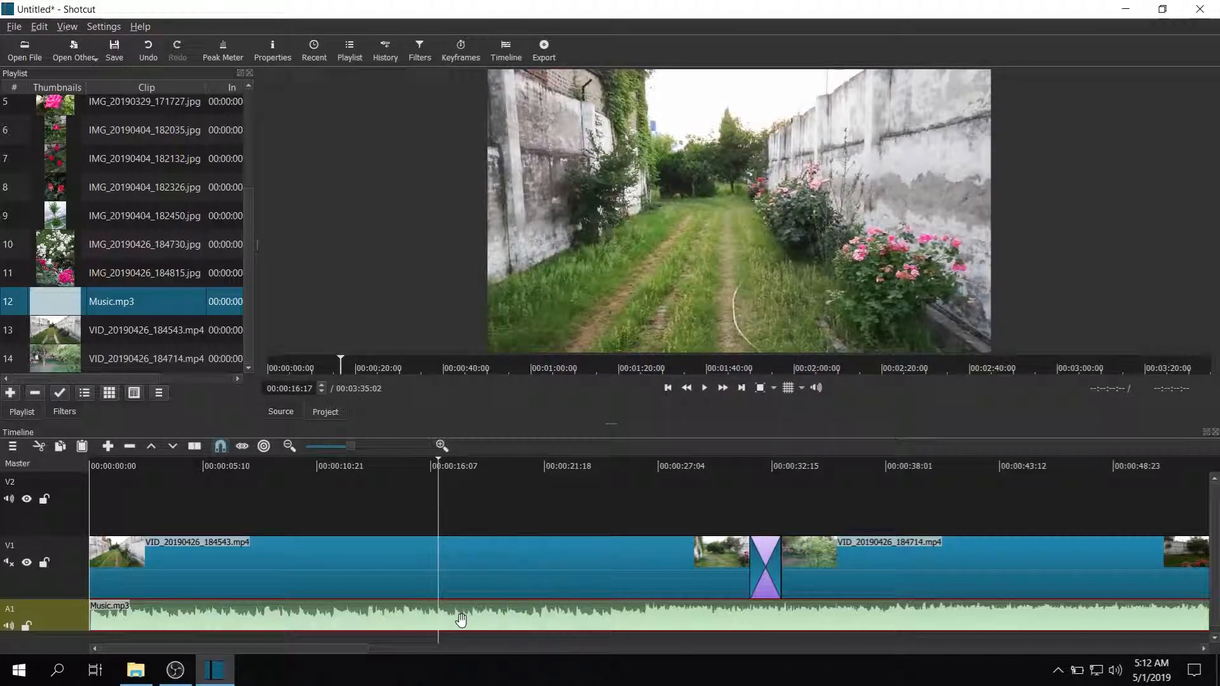
{"action": "key", "text": "s"}
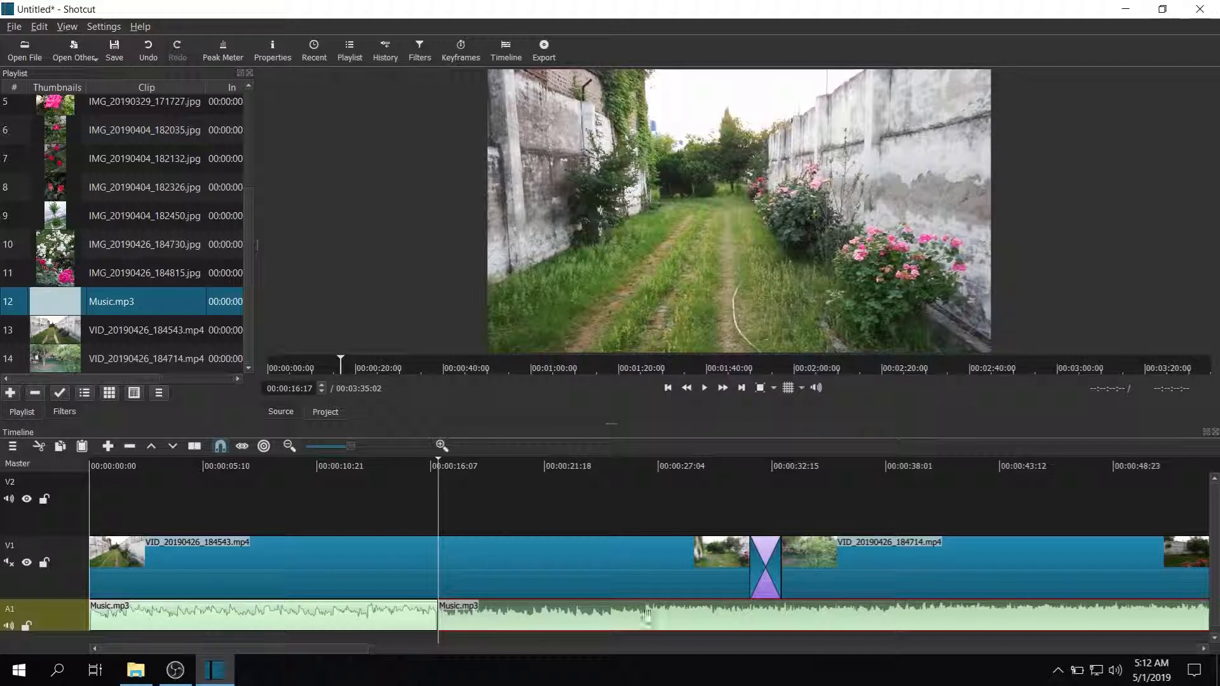
{"action": "left_click_drag", "start_coordinate": [266, 649], "coordinate": [389, 655]}
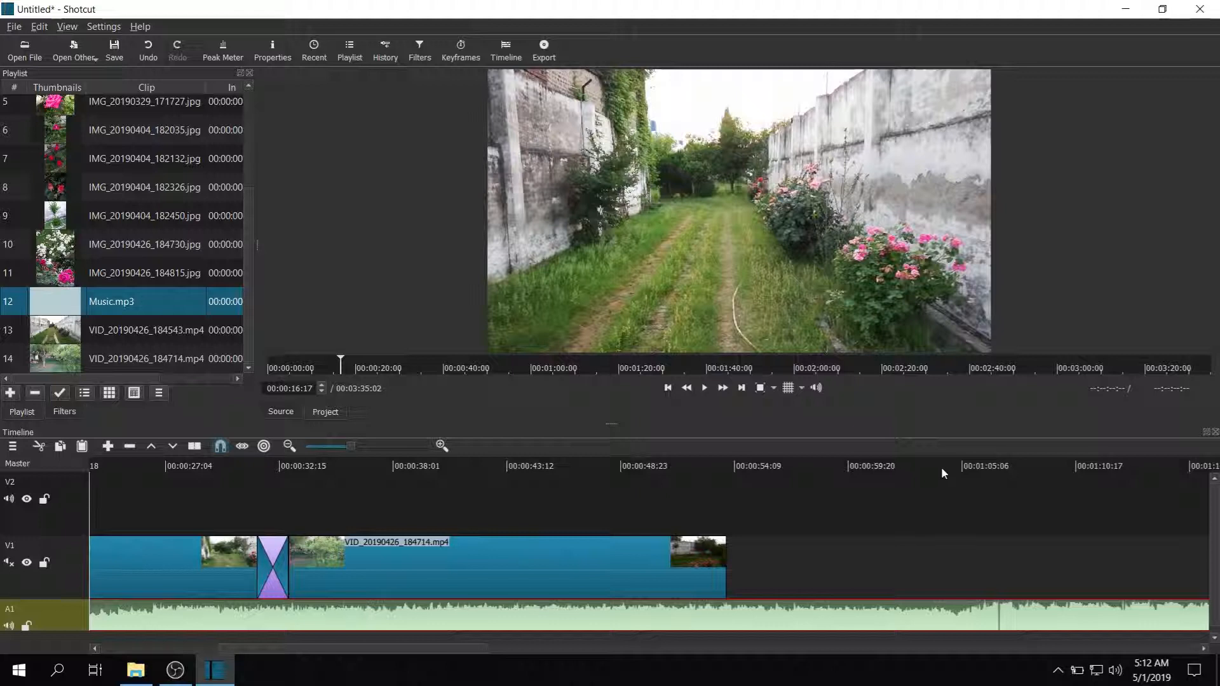
{"action": "left_click", "coordinate": [952, 468]}
{"action": "left_click", "coordinate": [955, 464]}
{"action": "left_click", "coordinate": [958, 464]}
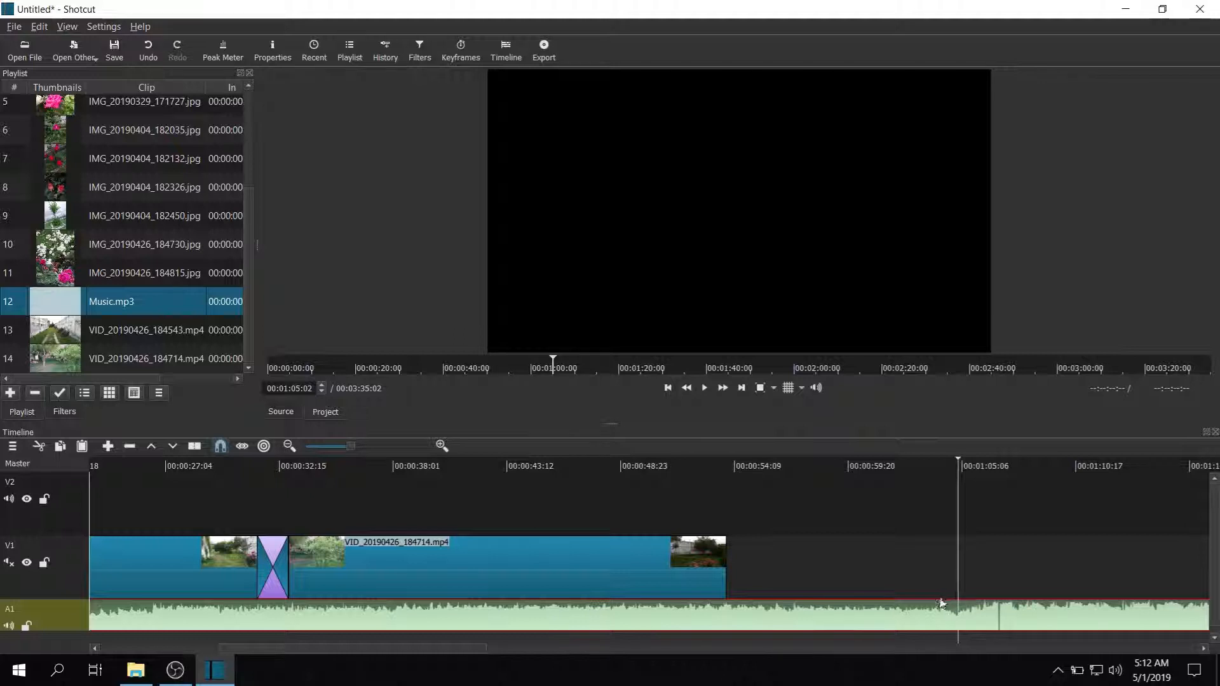
{"action": "key", "text": "s"}
{"action": "right_click", "coordinate": [894, 618]}
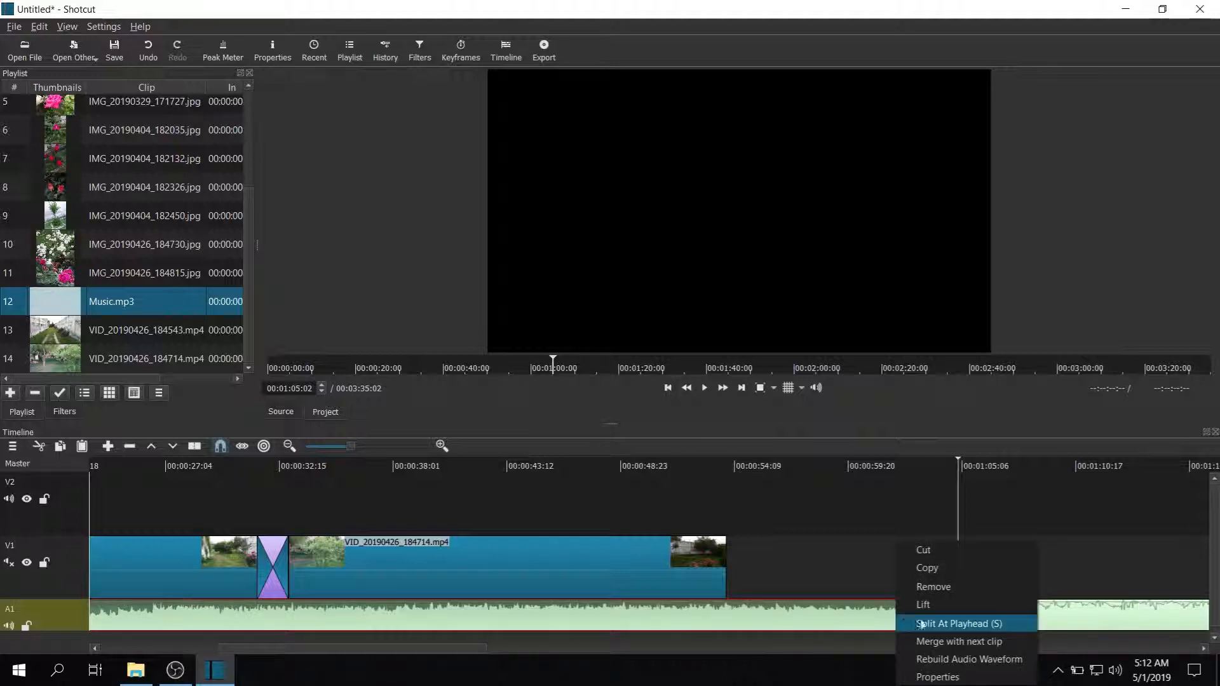
{"action": "left_click", "coordinate": [952, 587]}
Step: Play the timeline across the cut between the two music clips and stop at 00:00:17:23
{"action": "left_click_drag", "start_coordinate": [319, 645], "coordinate": [162, 650]}
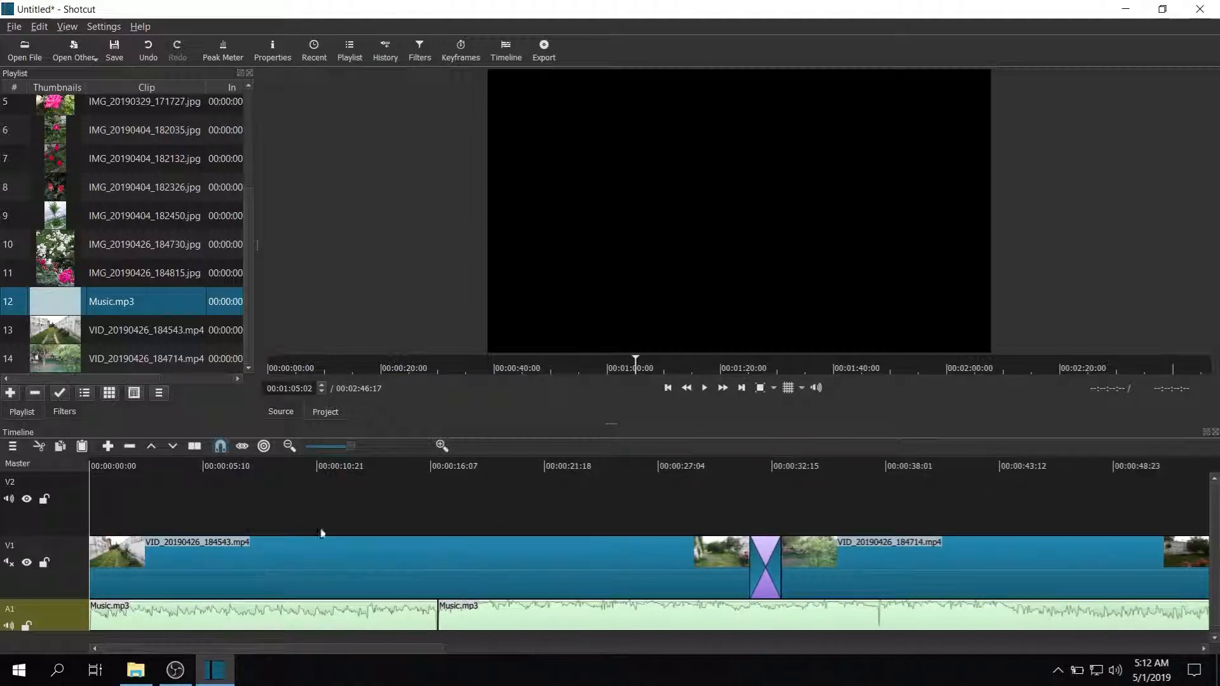
{"action": "left_click", "coordinate": [424, 465]}
{"action": "key", "text": "space"}
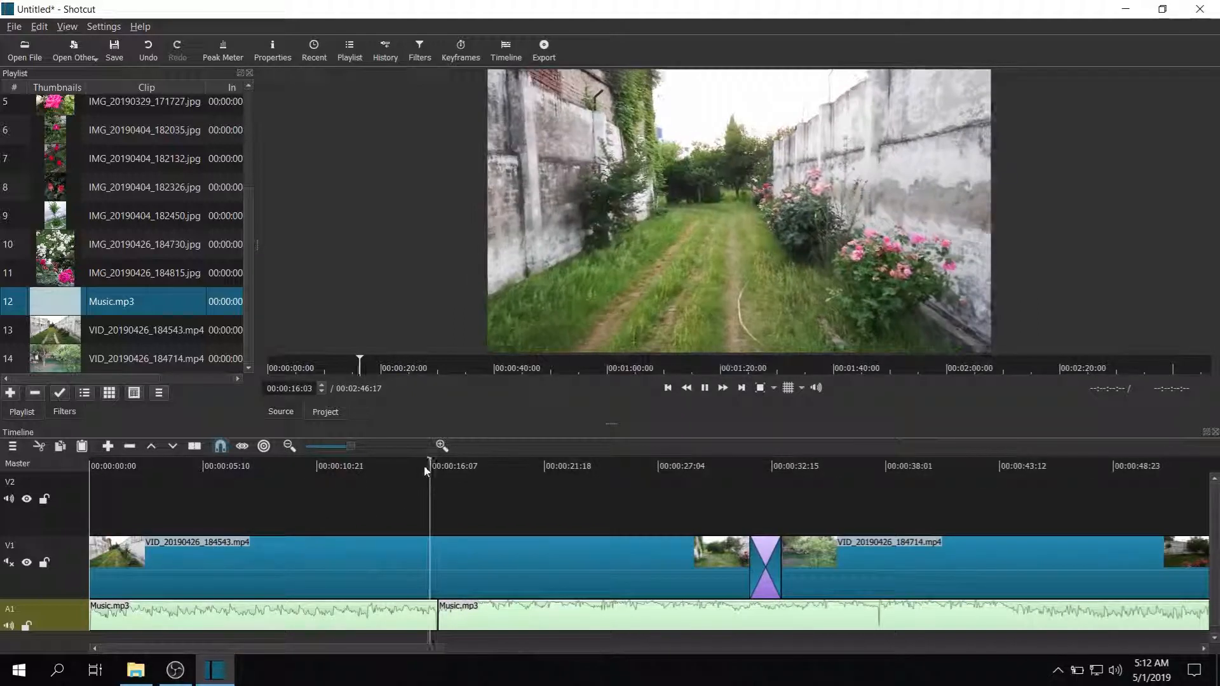
{"action": "key", "text": "space"}
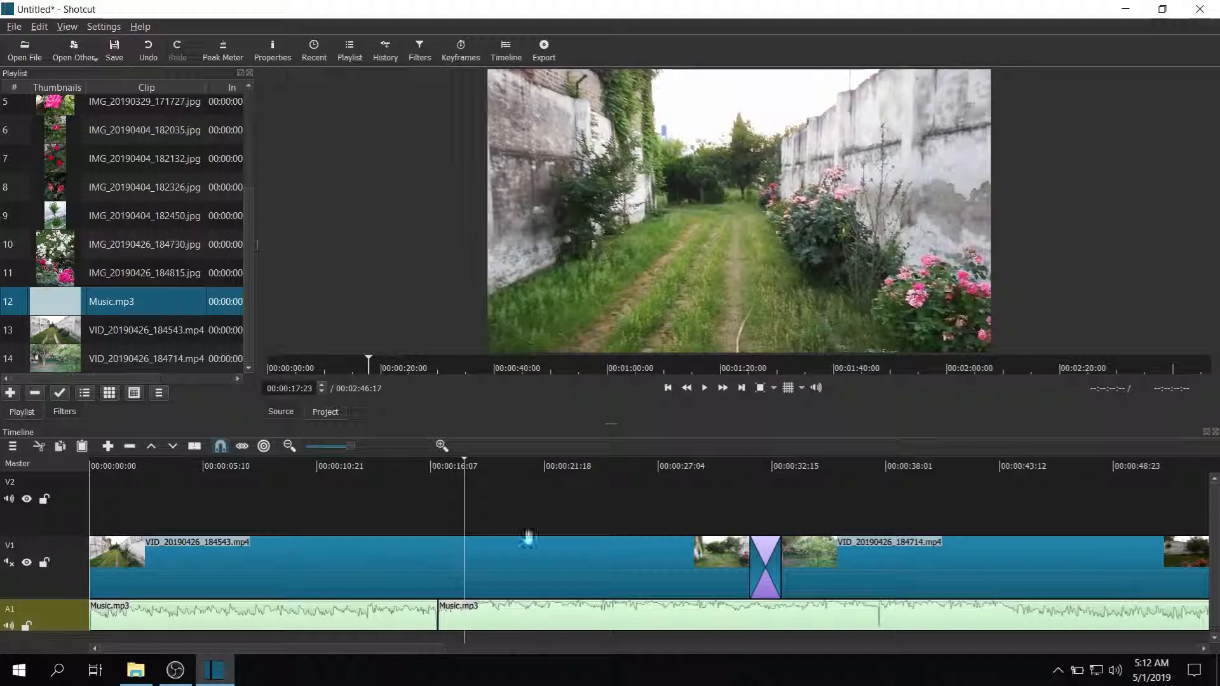
Step: Overlap the second music clip with the end of the first to create a crossfade, and place the playhead before it
{"action": "left_click_drag", "start_coordinate": [538, 618], "coordinate": [505, 620]}
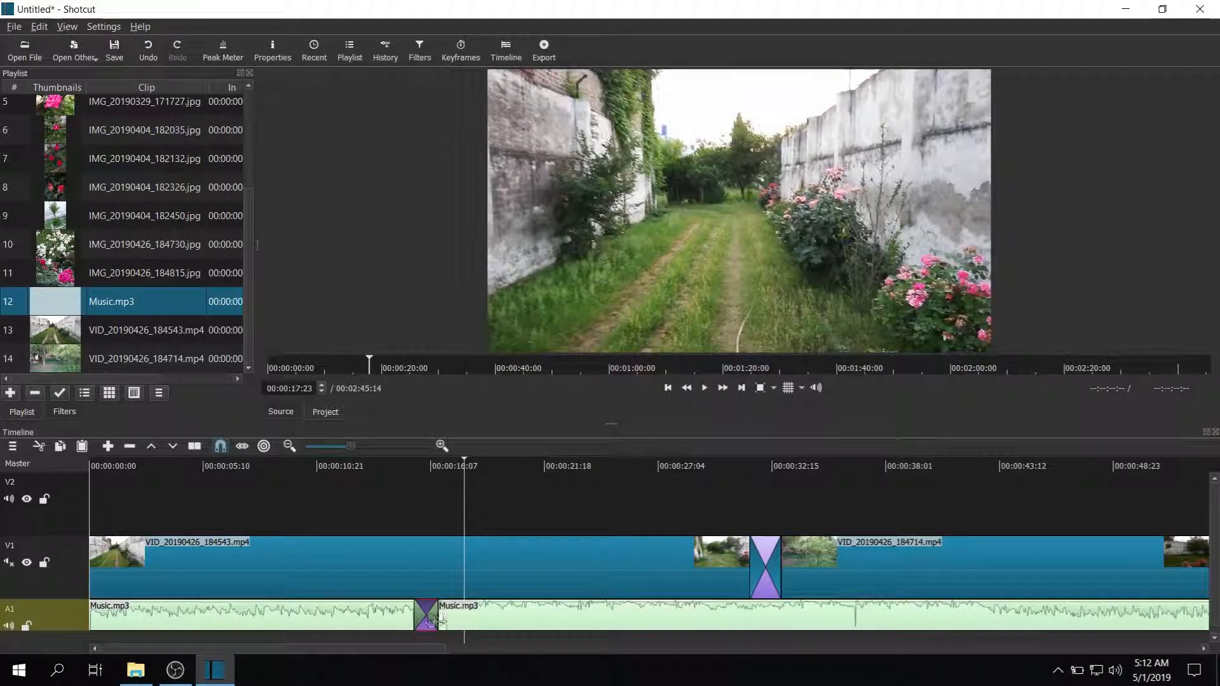
{"action": "left_click", "coordinate": [404, 467]}
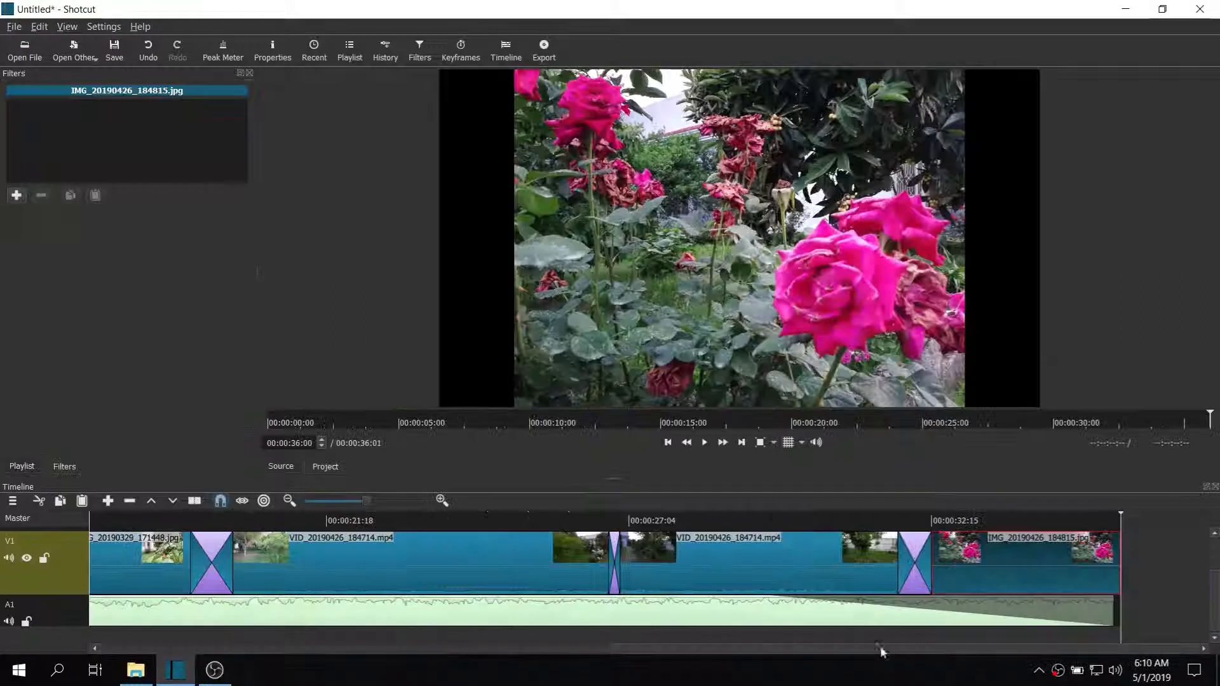
Step: Remove the fade-out from the end of the A1 music and play the timeline's ending
{"action": "left_click_drag", "start_coordinate": [890, 648], "coordinate": [919, 657]}
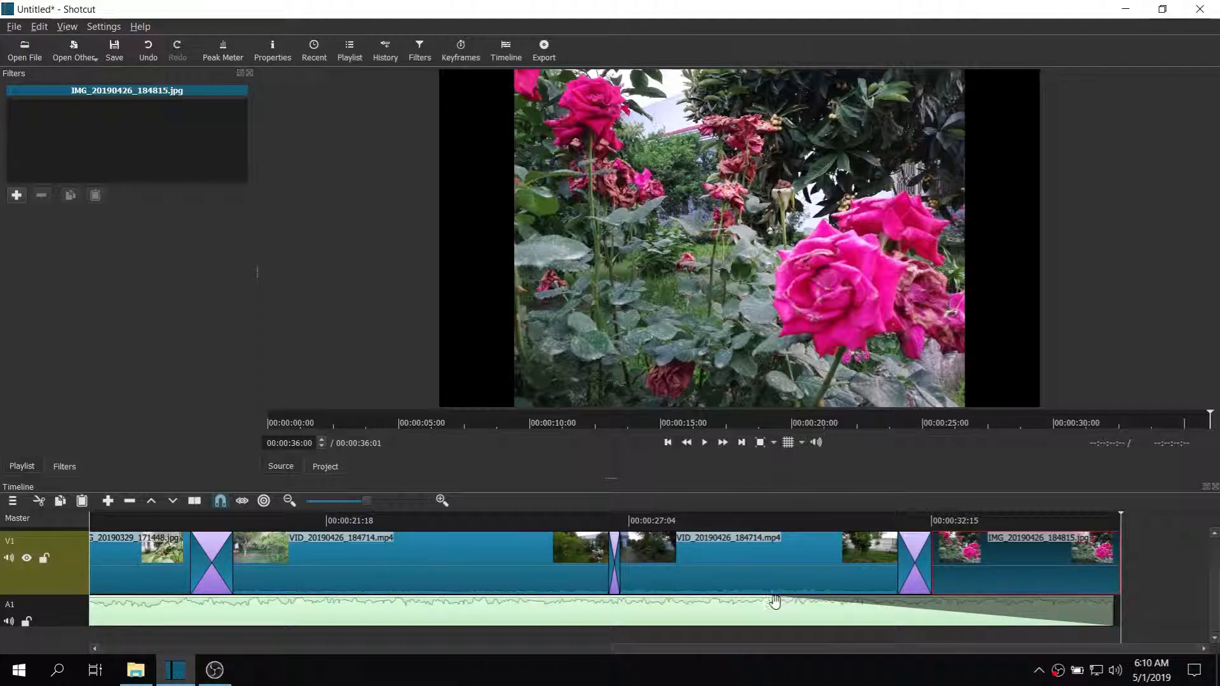
{"action": "left_click_drag", "start_coordinate": [765, 604], "coordinate": [1124, 603]}
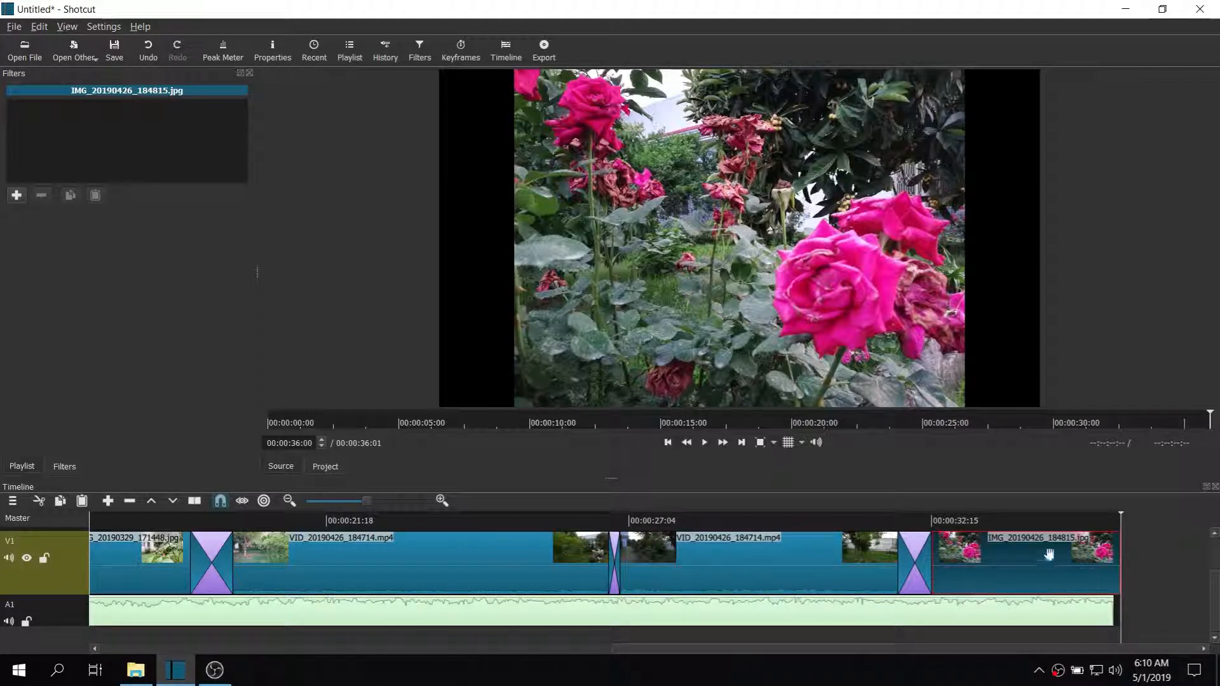
{"action": "left_click", "coordinate": [984, 523]}
{"action": "key", "text": "space"}
Step: Add a fade-out to the music's end, starting over the last video clip, and play from 00:00:30:22 to the end
{"action": "left_click_drag", "start_coordinate": [1110, 603], "coordinate": [845, 607]}
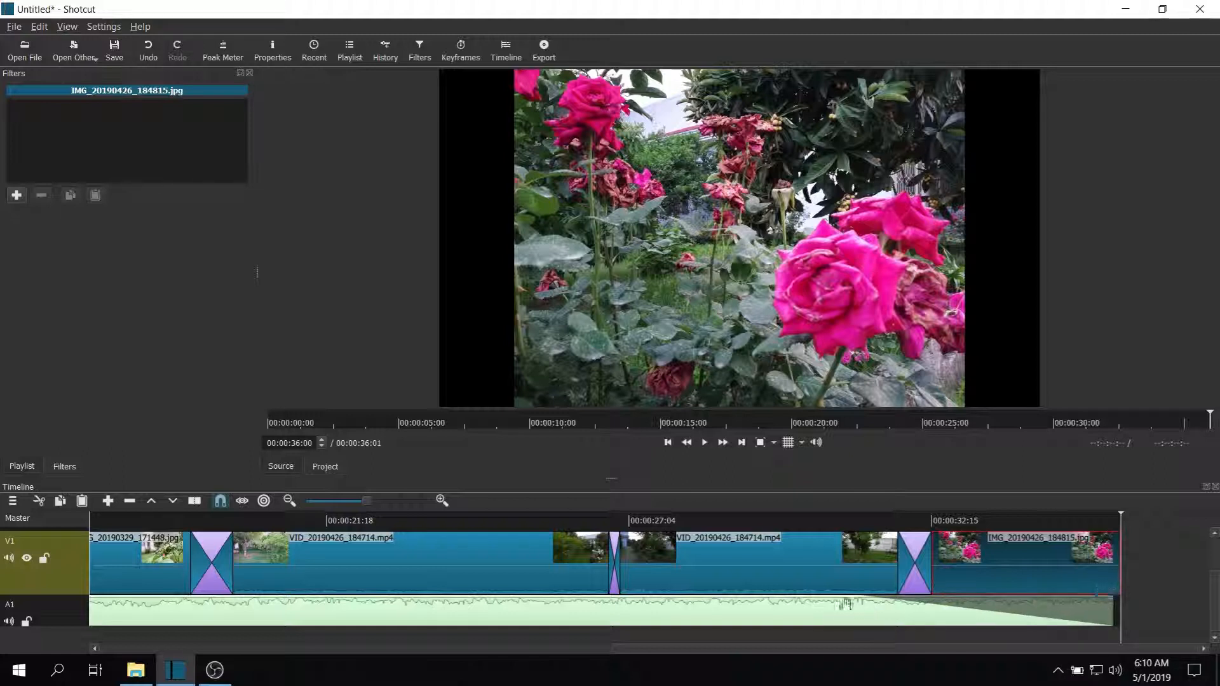
{"action": "left_click", "coordinate": [835, 520]}
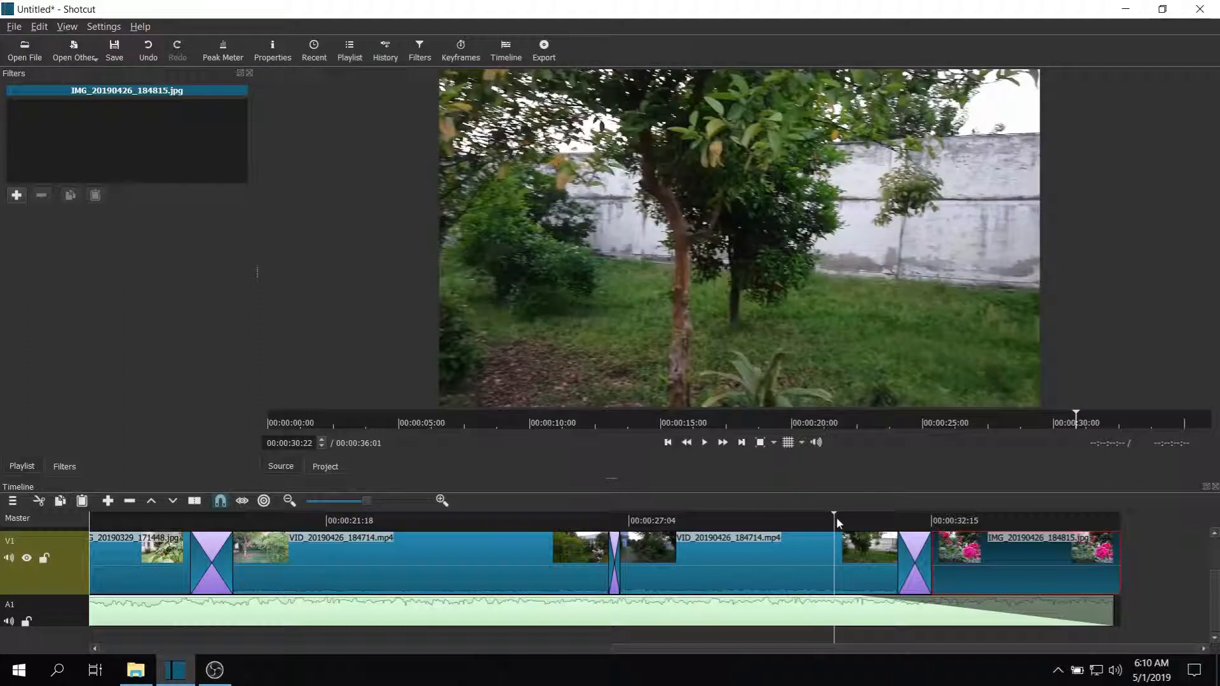
{"action": "key", "text": "space"}
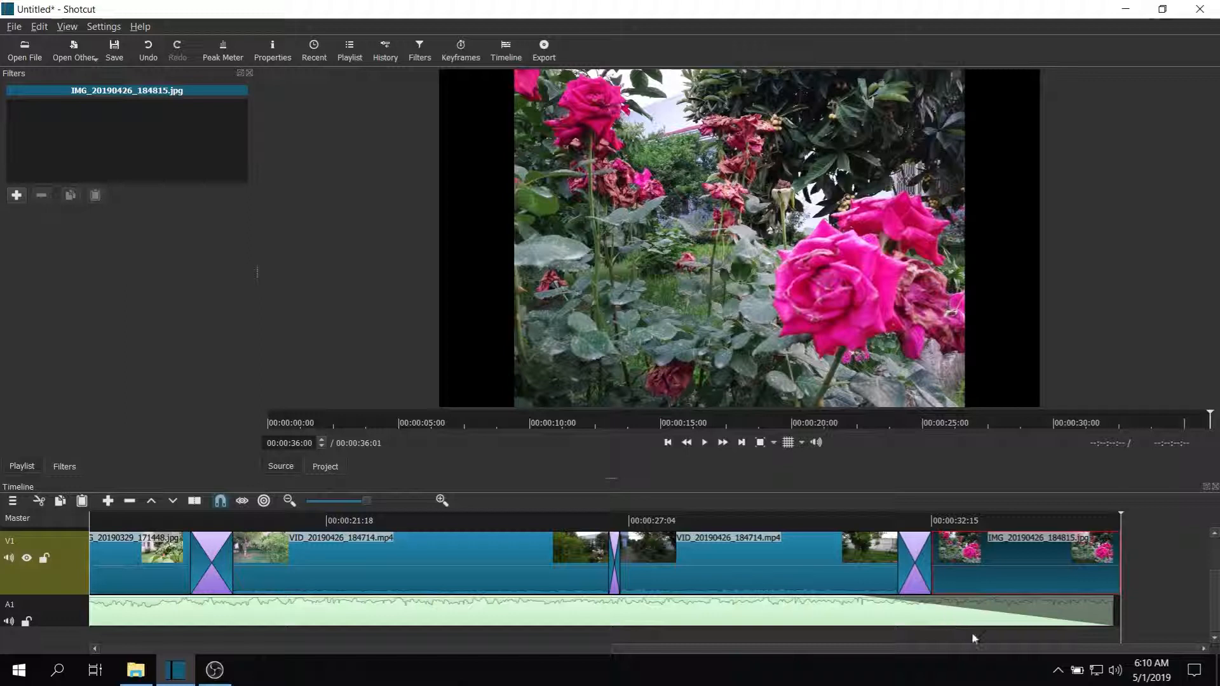
Step: Add a short fade-in to the start of the first music clip and play from 00:00:00:00 to 00:00:02:05
{"action": "left_click_drag", "start_coordinate": [959, 647], "coordinate": [355, 649]}
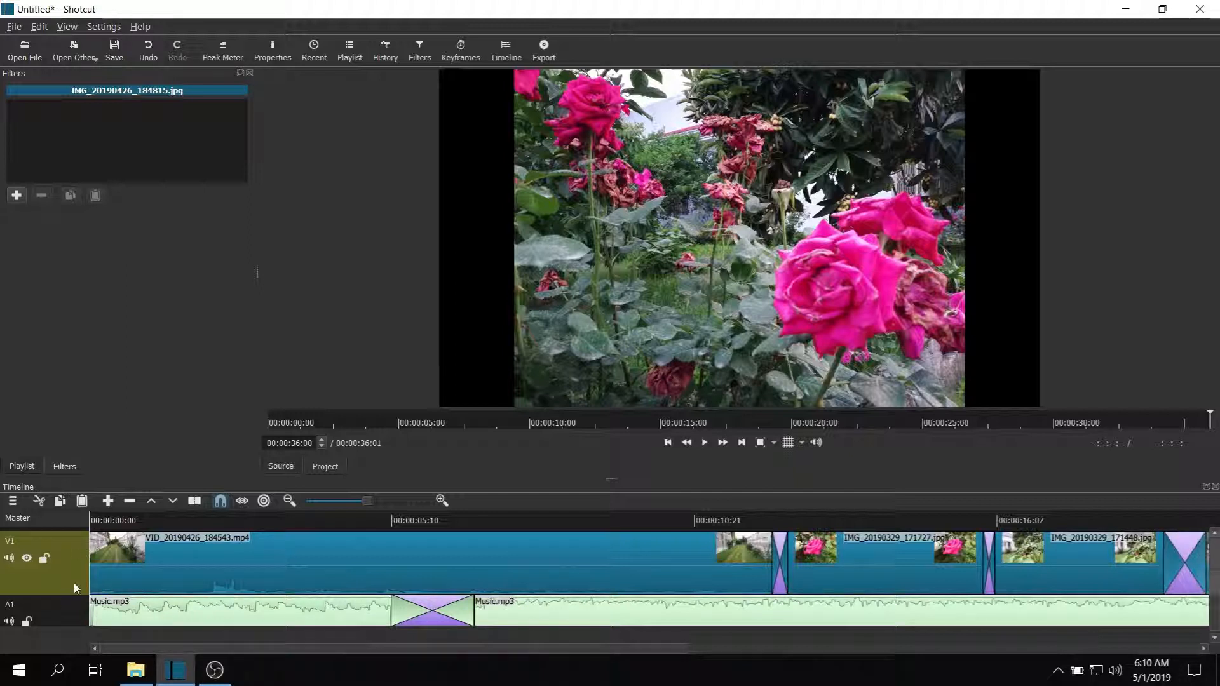
{"action": "left_click_drag", "start_coordinate": [94, 598], "coordinate": [131, 599]}
{"action": "left_click_drag", "start_coordinate": [107, 522], "coordinate": [63, 519]}
{"action": "key", "text": "space"}
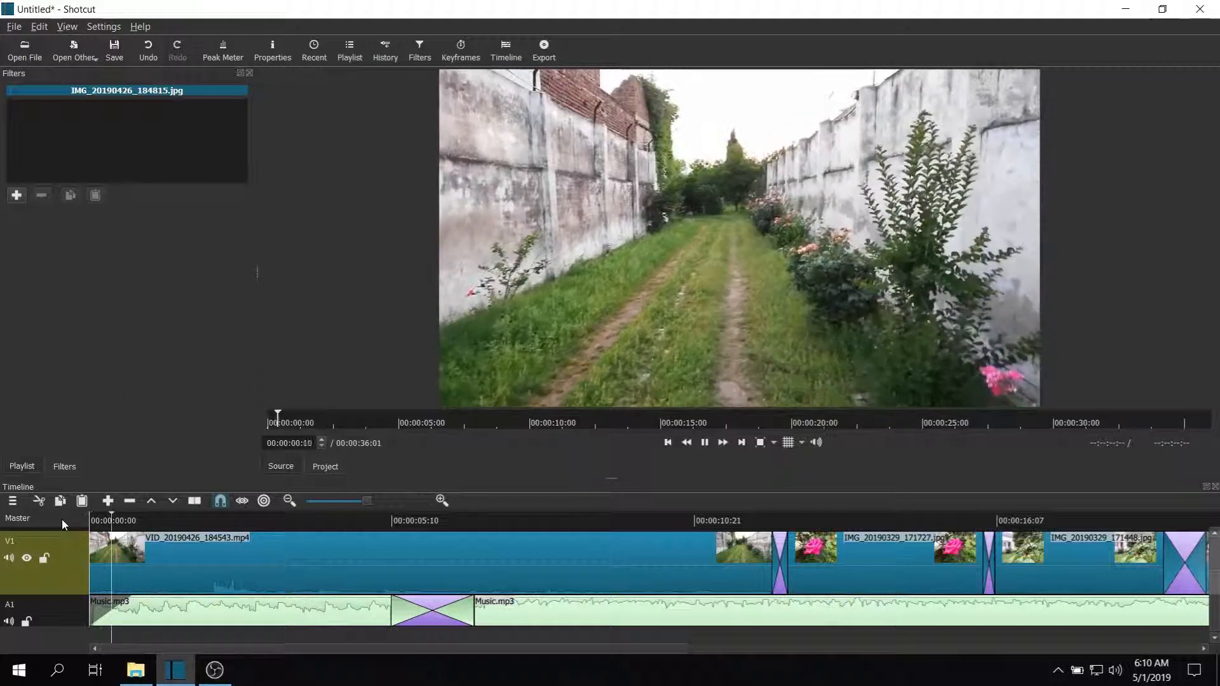
{"action": "key", "text": "space"}
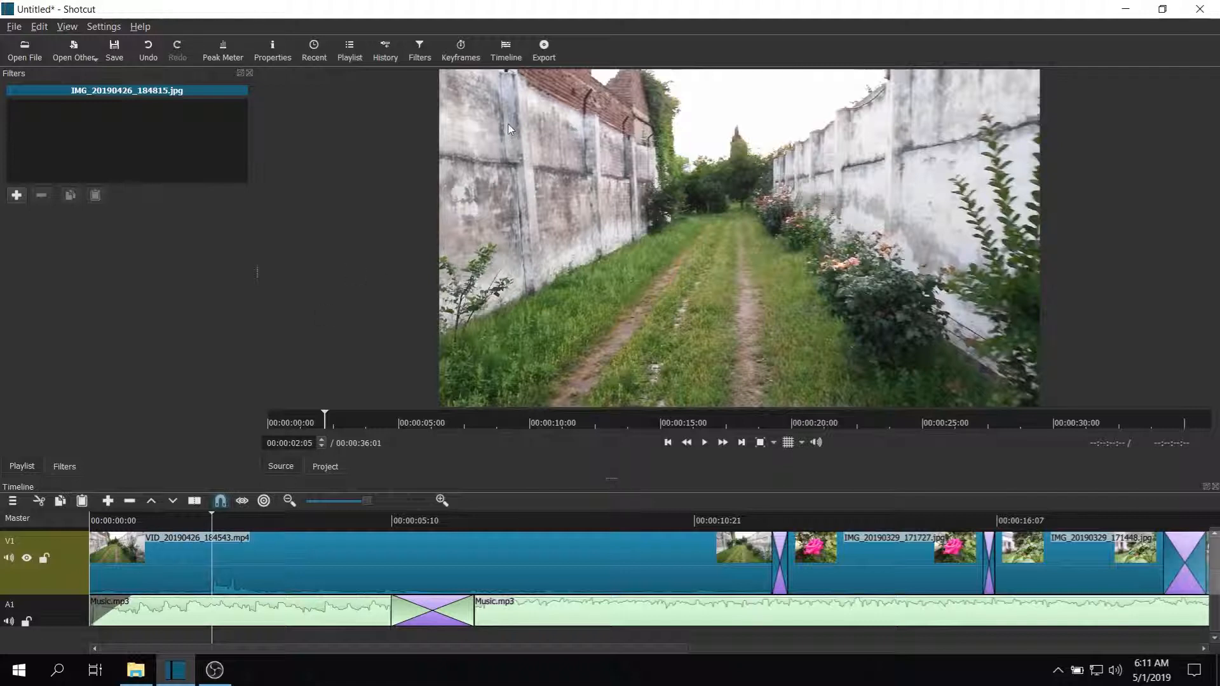
Step: Open the export settings, select the YouTube preset, and show the advanced video options
{"action": "left_click", "coordinate": [545, 56]}
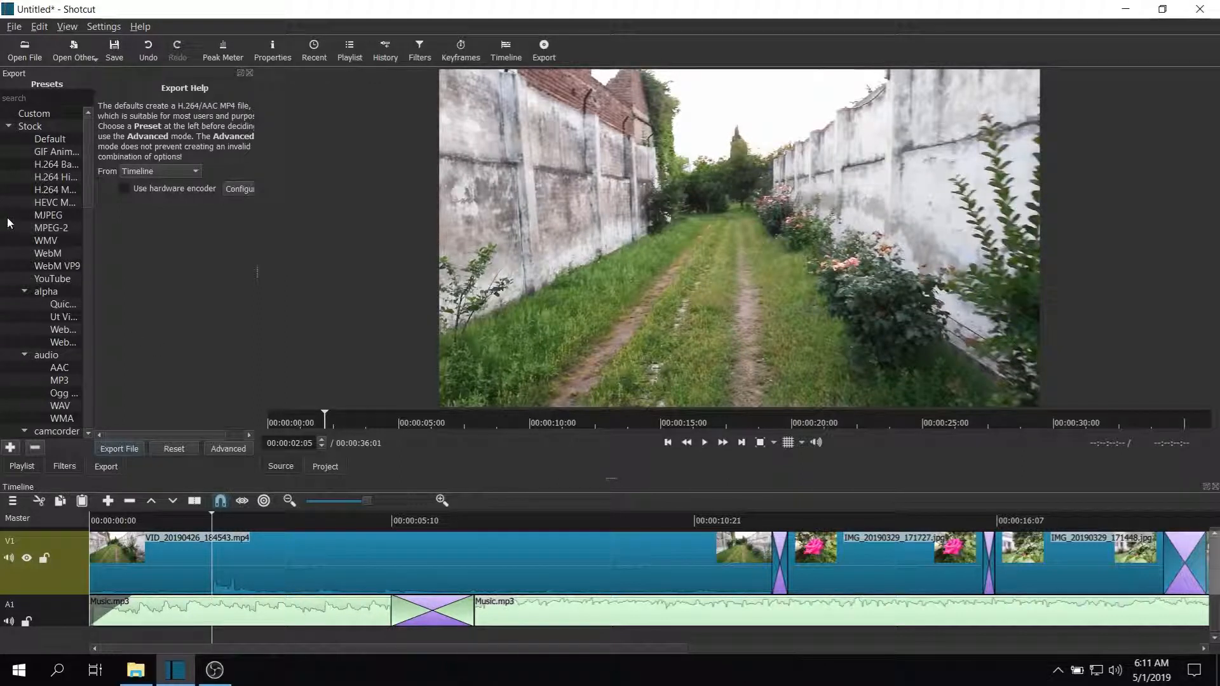
{"action": "scroll", "coordinate": [9, 221], "scroll_direction": "down", "scroll_amount": 1}
{"action": "scroll", "coordinate": [9, 221], "scroll_direction": "down", "scroll_amount": 1}
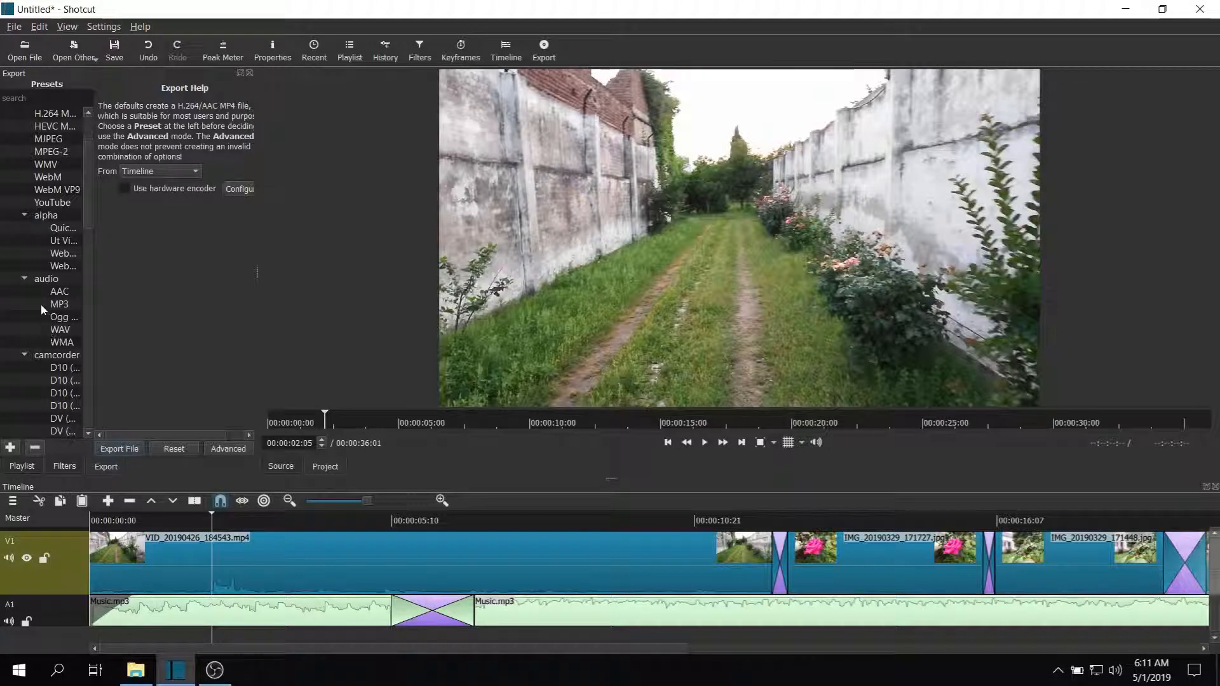
{"action": "scroll", "coordinate": [31, 223], "scroll_direction": "up", "scroll_amount": 1}
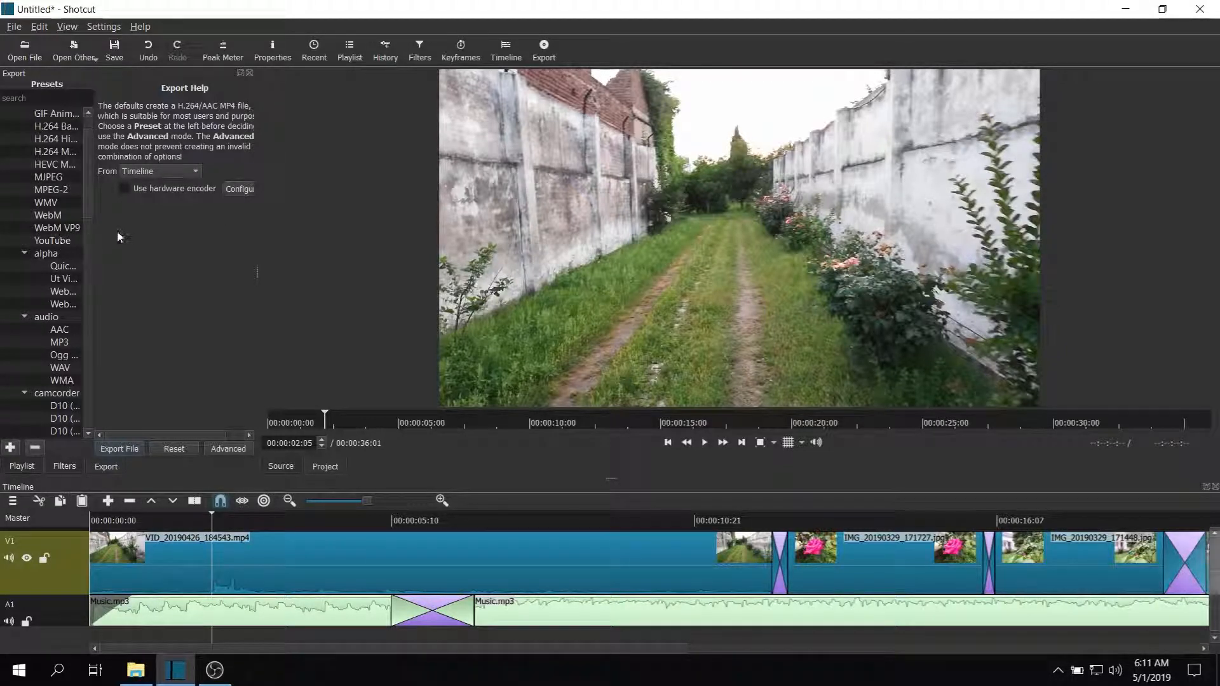
{"action": "left_click", "coordinate": [49, 241]}
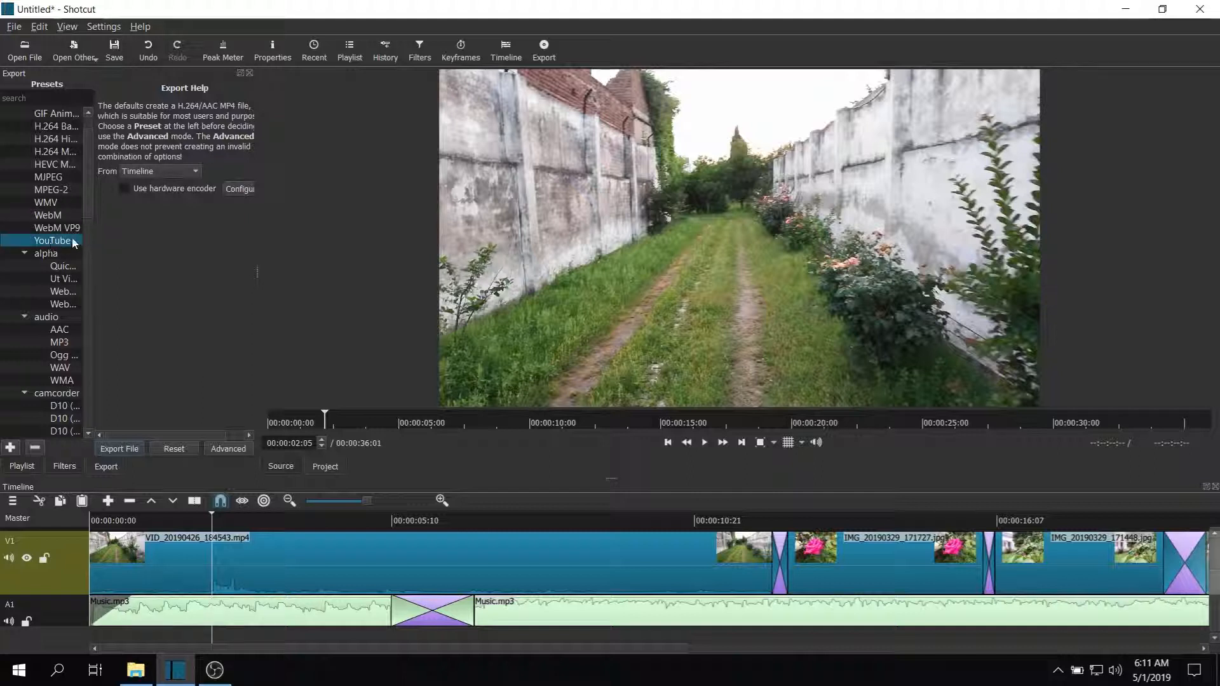
{"action": "left_click", "coordinate": [225, 446]}
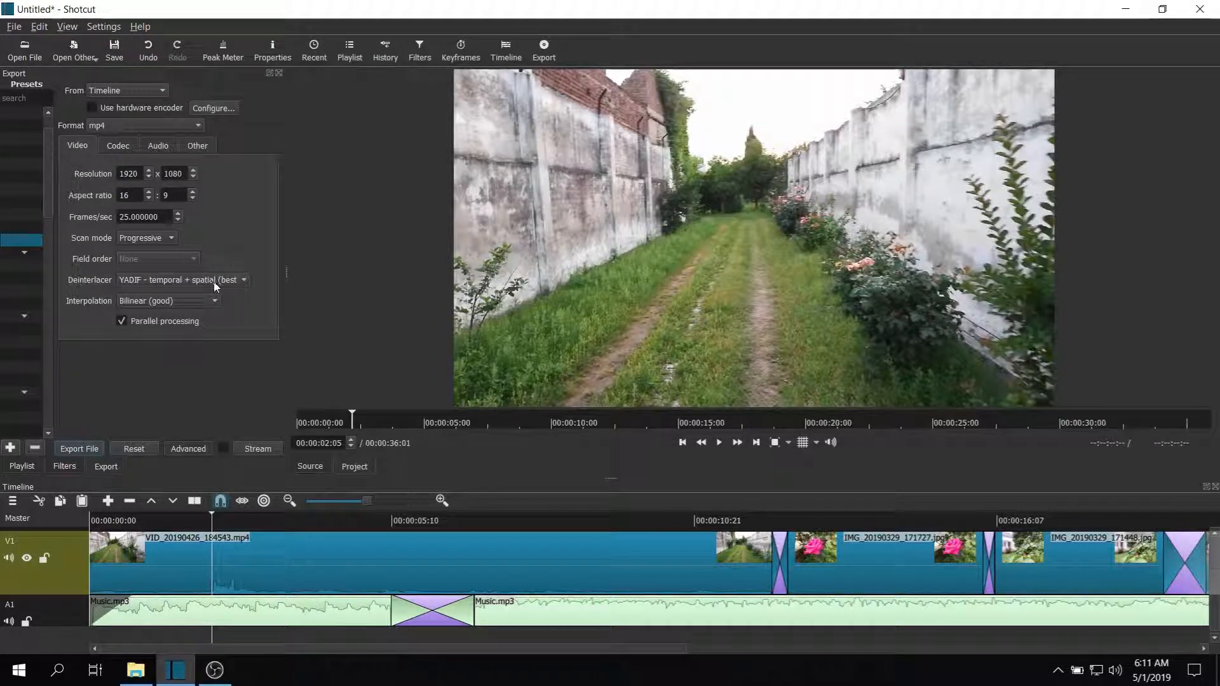
Step: Export the timeline as an mp4 file named Video project 1 to the Desktop
{"action": "left_click", "coordinate": [90, 448]}
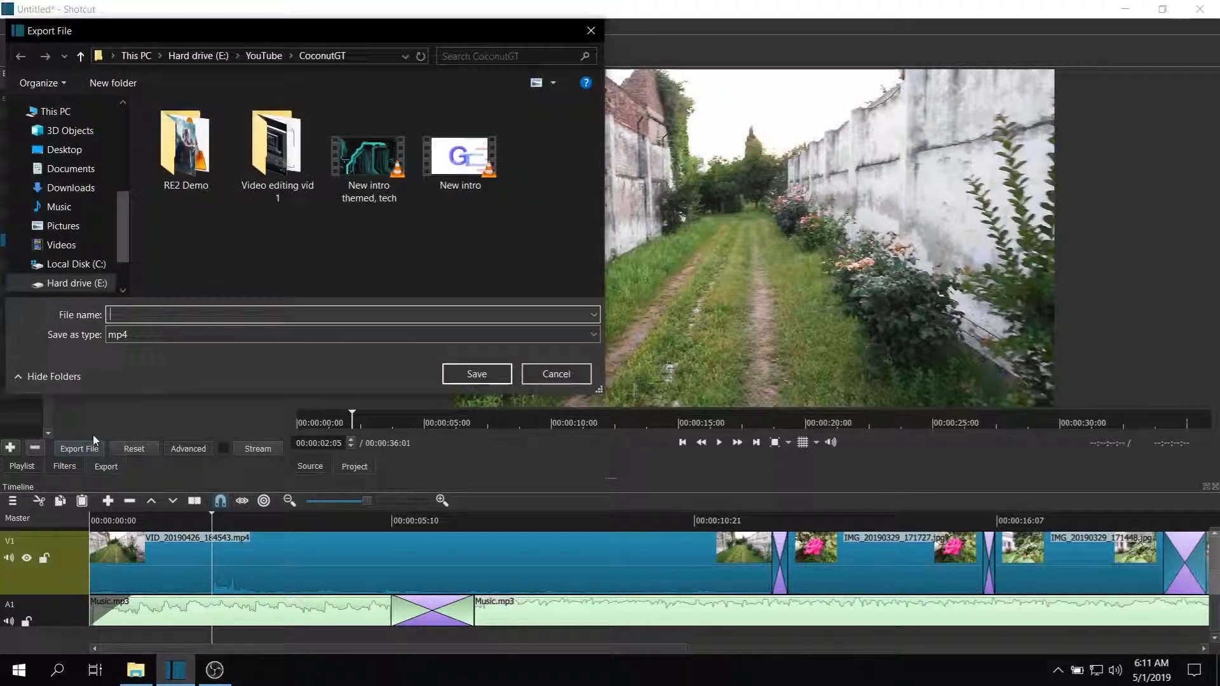
{"action": "type", "text": "Video project"}
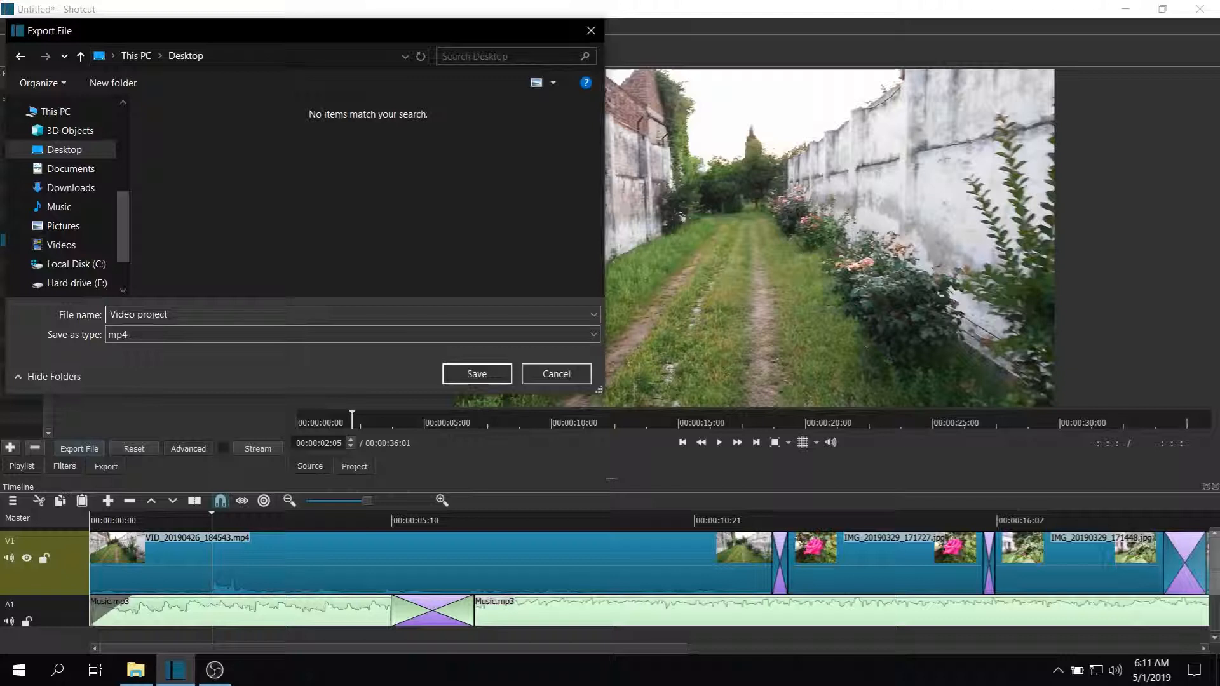
{"action": "type", "text": "1"}
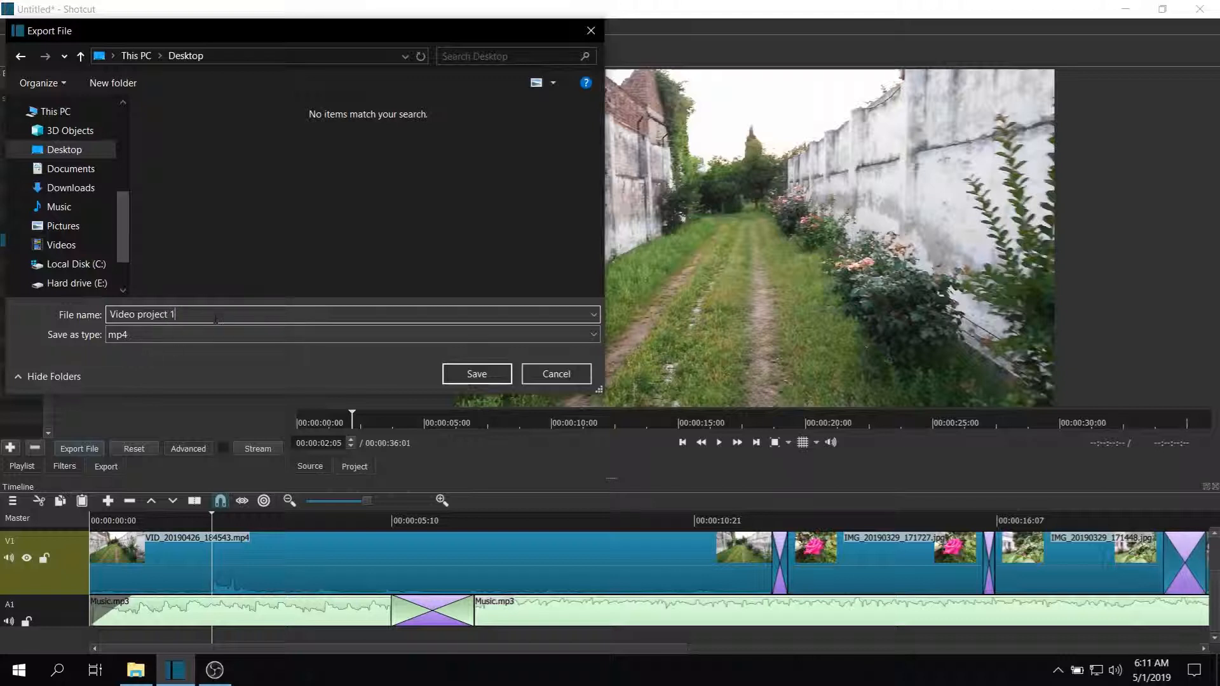
{"action": "left_click", "coordinate": [459, 376]}
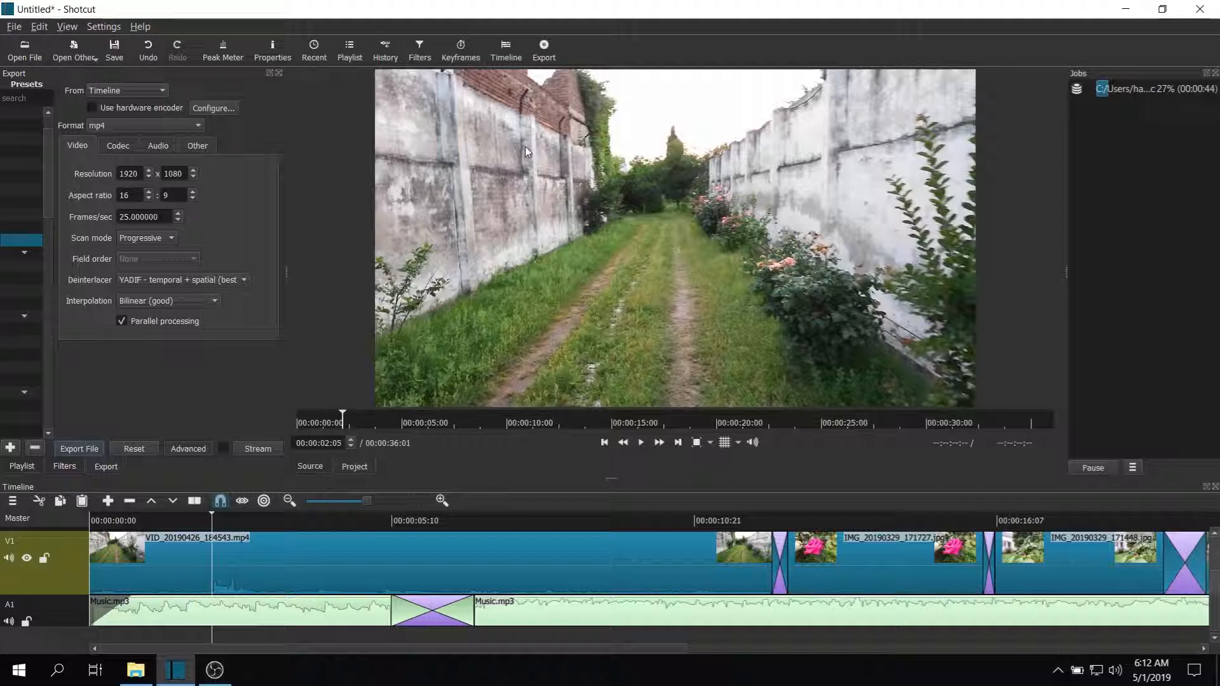
Step: Hide the list of export jobs and bring it back into view
{"action": "left_click", "coordinate": [66, 26]}
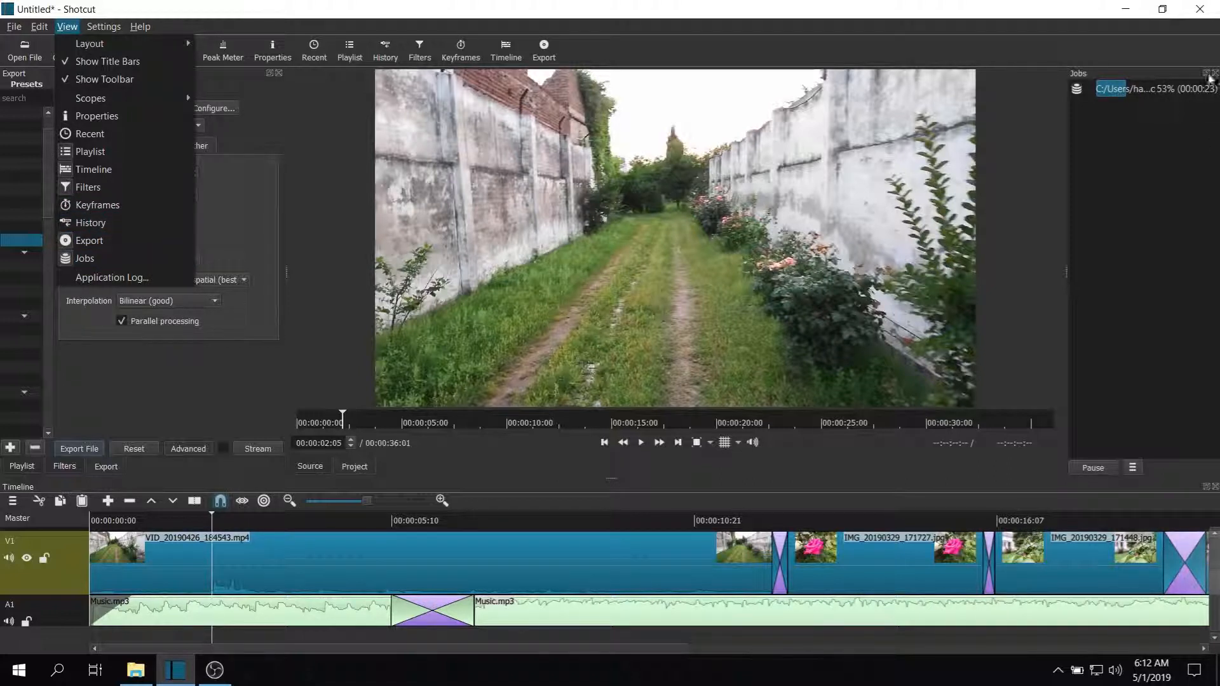
{"action": "left_click", "coordinate": [1215, 73]}
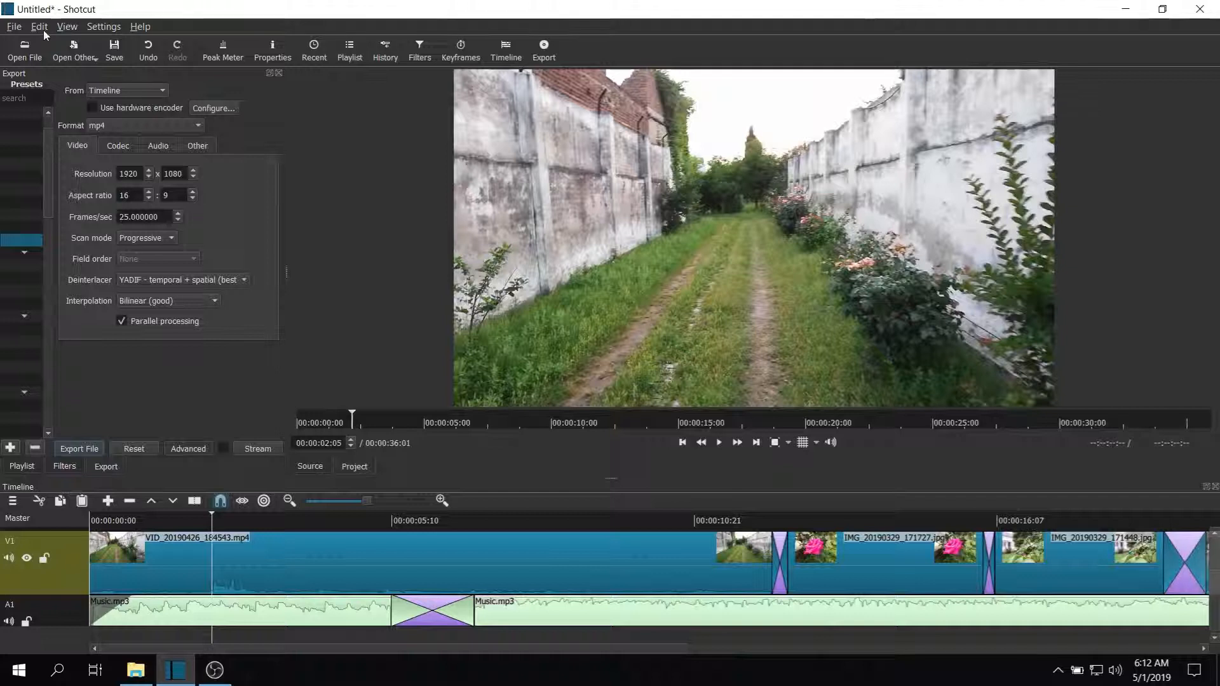
{"action": "left_click", "coordinate": [63, 28]}
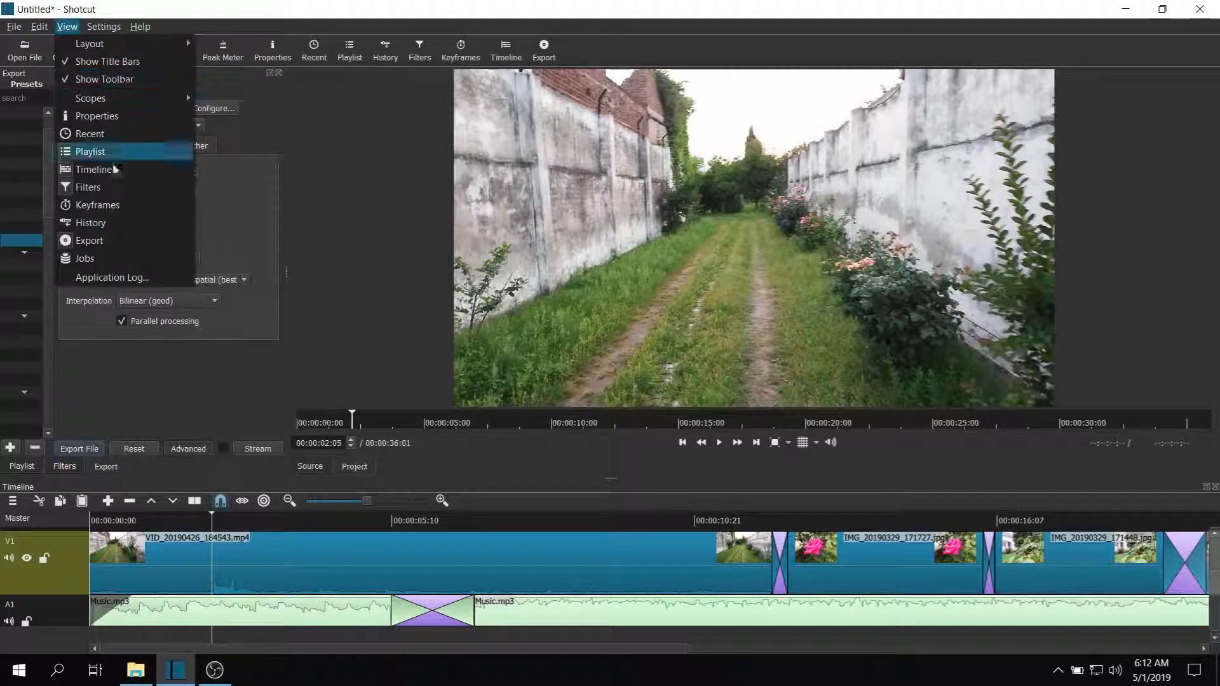
{"action": "left_click", "coordinate": [116, 257]}
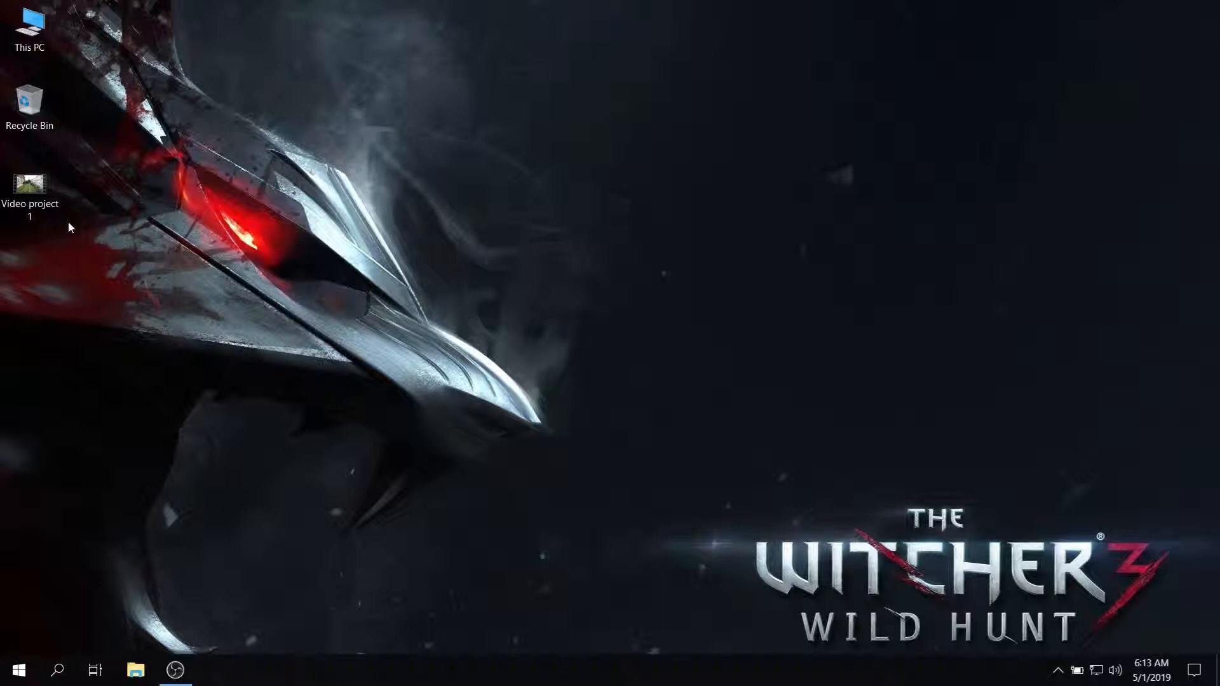
Step: Move Video project 1 to the middle of the desktop and play it in VLC media player at a reduced volume
{"action": "left_click_drag", "start_coordinate": [30, 185], "coordinate": [578, 259]}
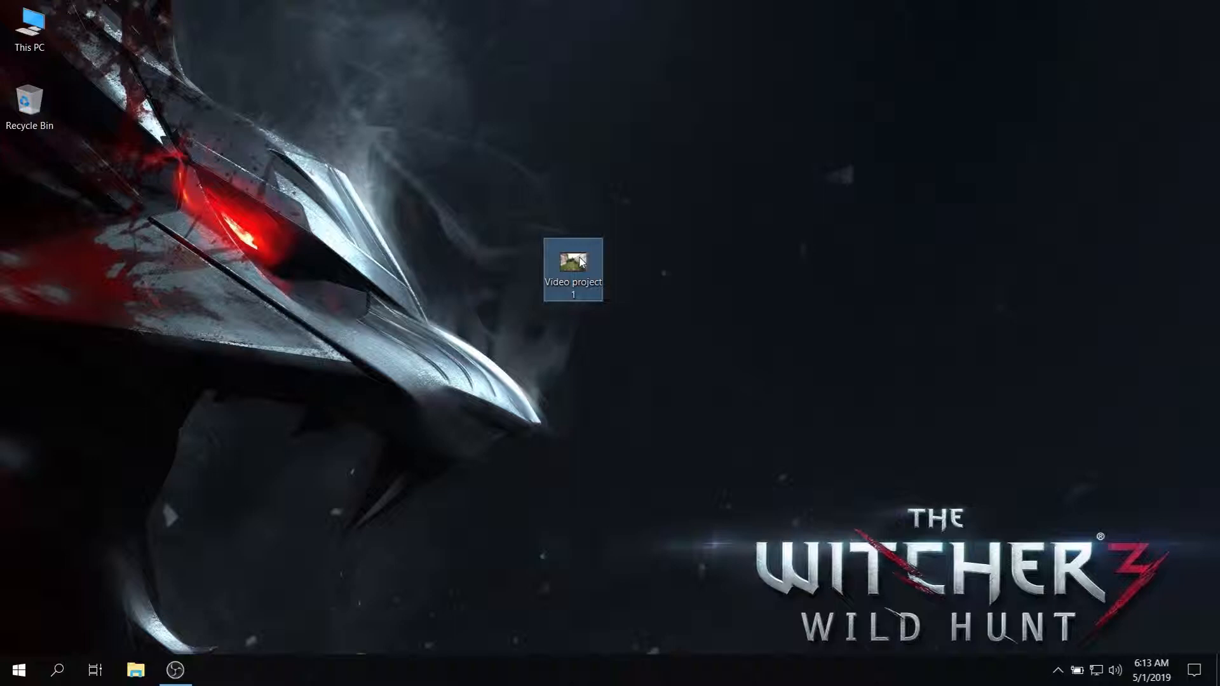
{"action": "double_click", "coordinate": [580, 261]}
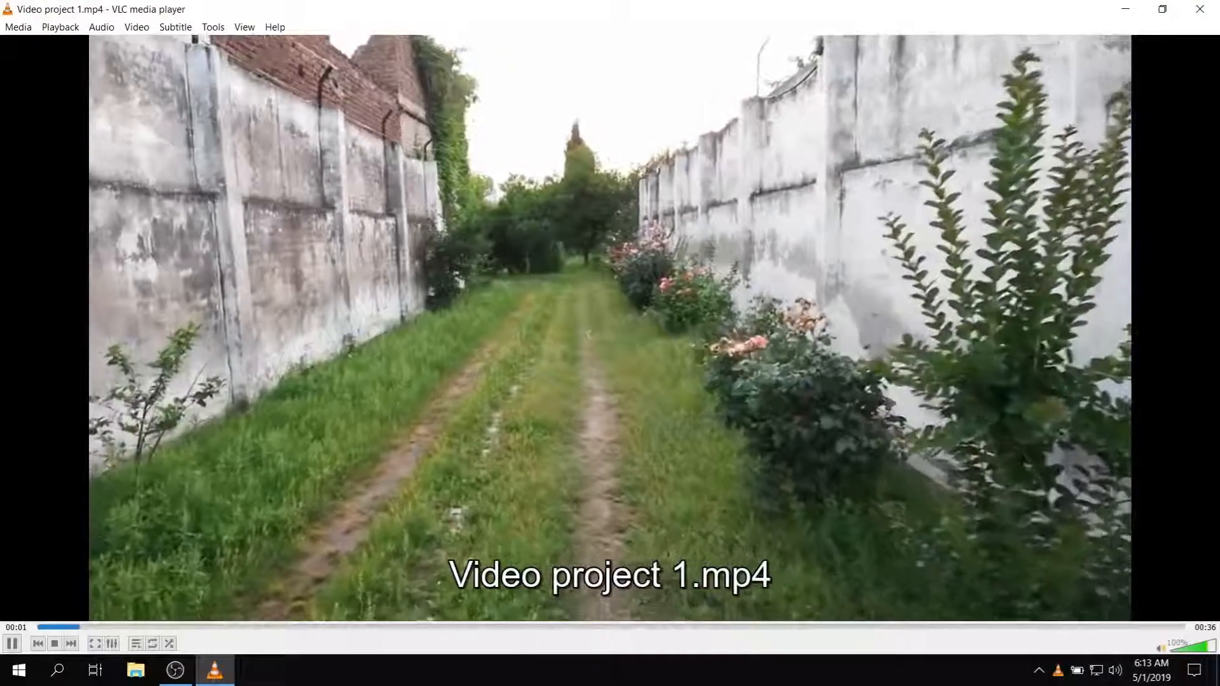
{"action": "scroll", "coordinate": [580, 261], "scroll_direction": "down", "scroll_amount": 5}
{"action": "scroll", "coordinate": [580, 261], "scroll_direction": "down", "scroll_amount": 1}
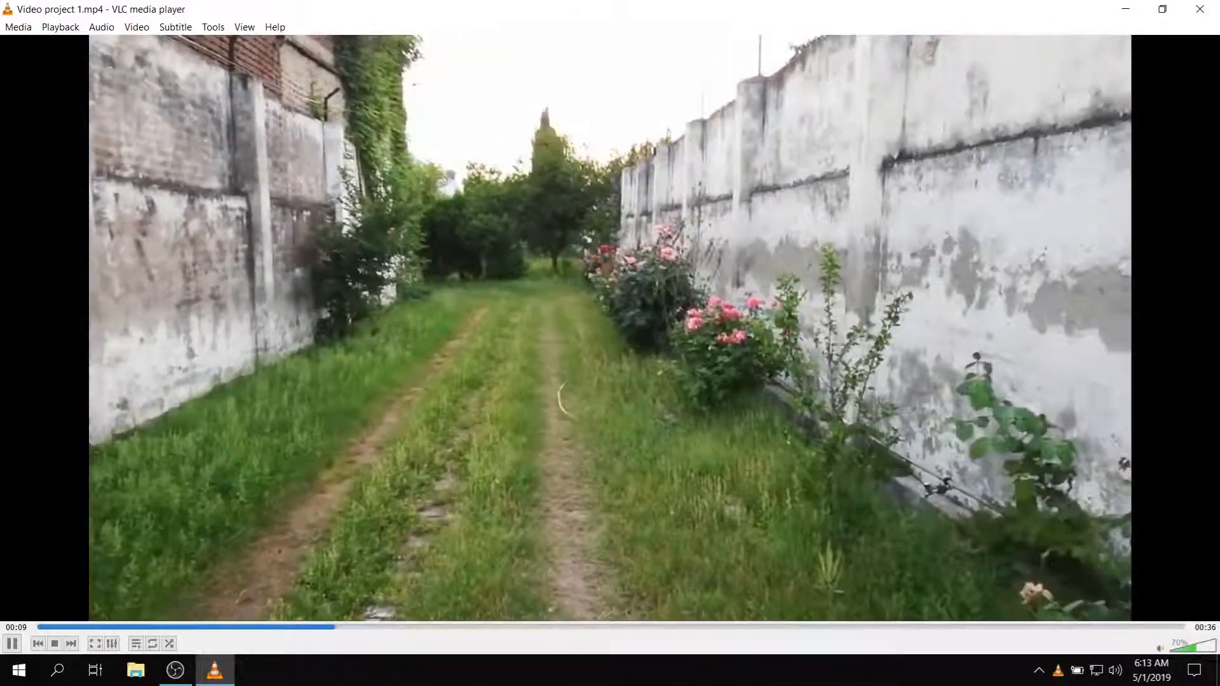
{"action": "scroll", "coordinate": [358, 433], "scroll_direction": "down", "scroll_amount": 2}
{"action": "scroll", "coordinate": [358, 434], "scroll_direction": "down", "scroll_amount": 2}
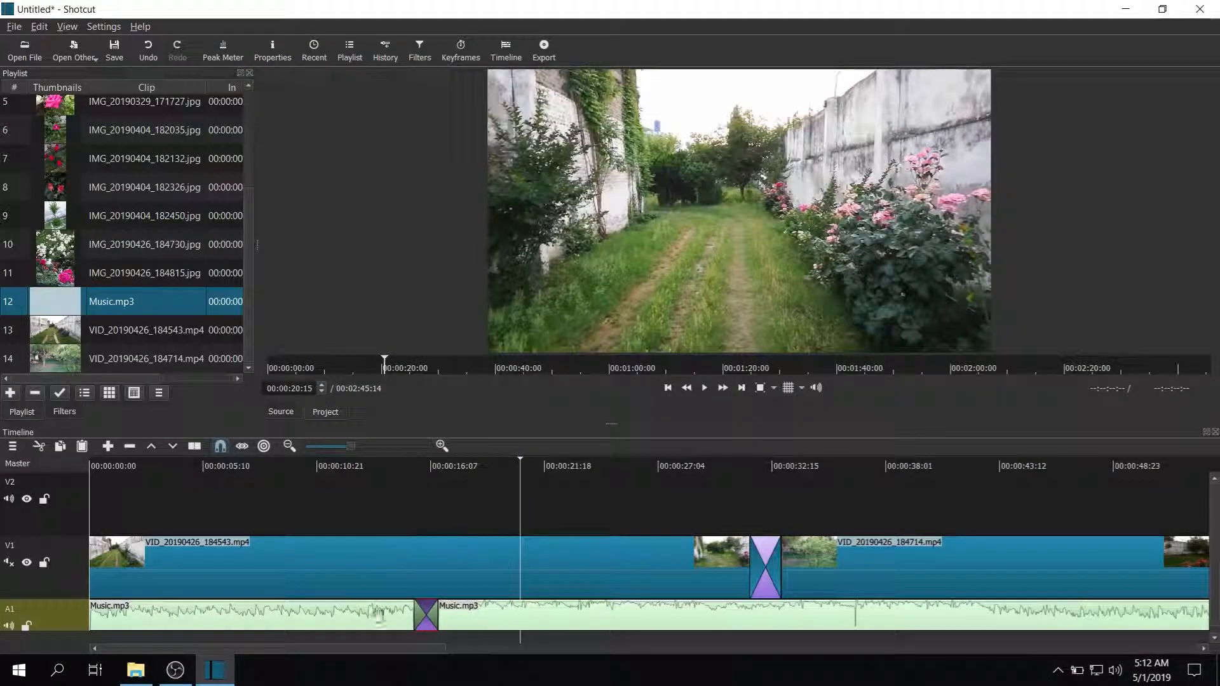
Step: Switch back to Shotcut and zoom the timeline out until both video clips fit beside the crossfaded music
{"action": "left_click", "coordinate": [325, 445]}
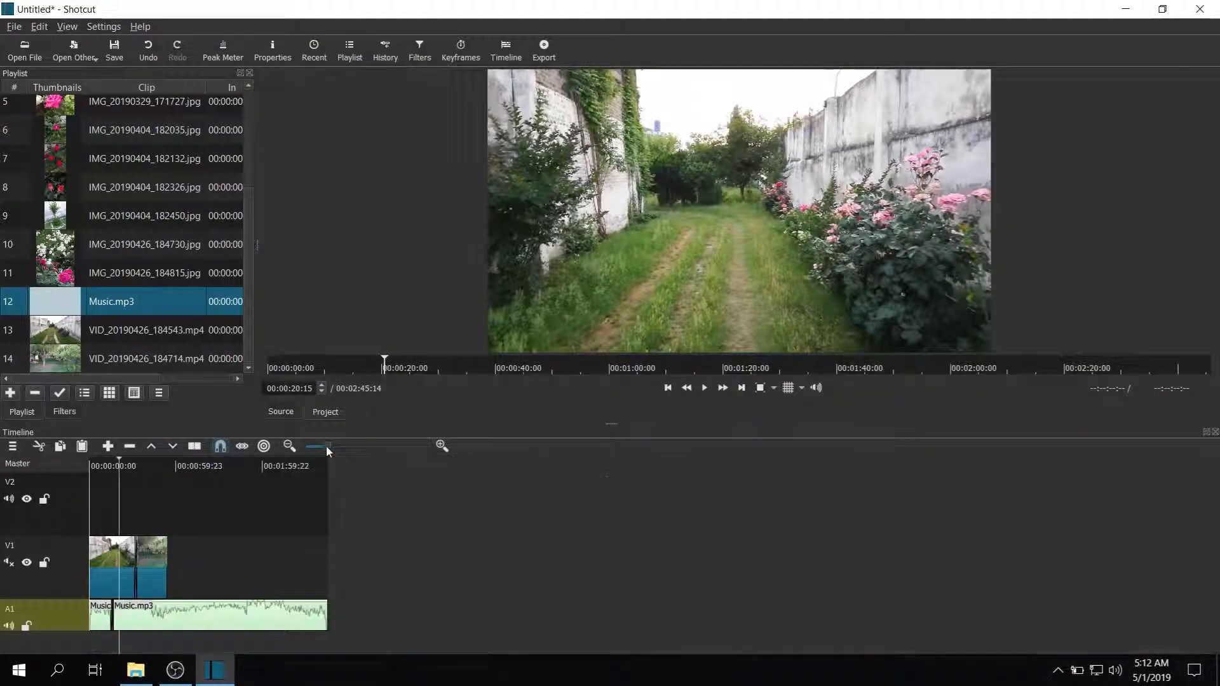
{"action": "left_click", "coordinate": [344, 447]}
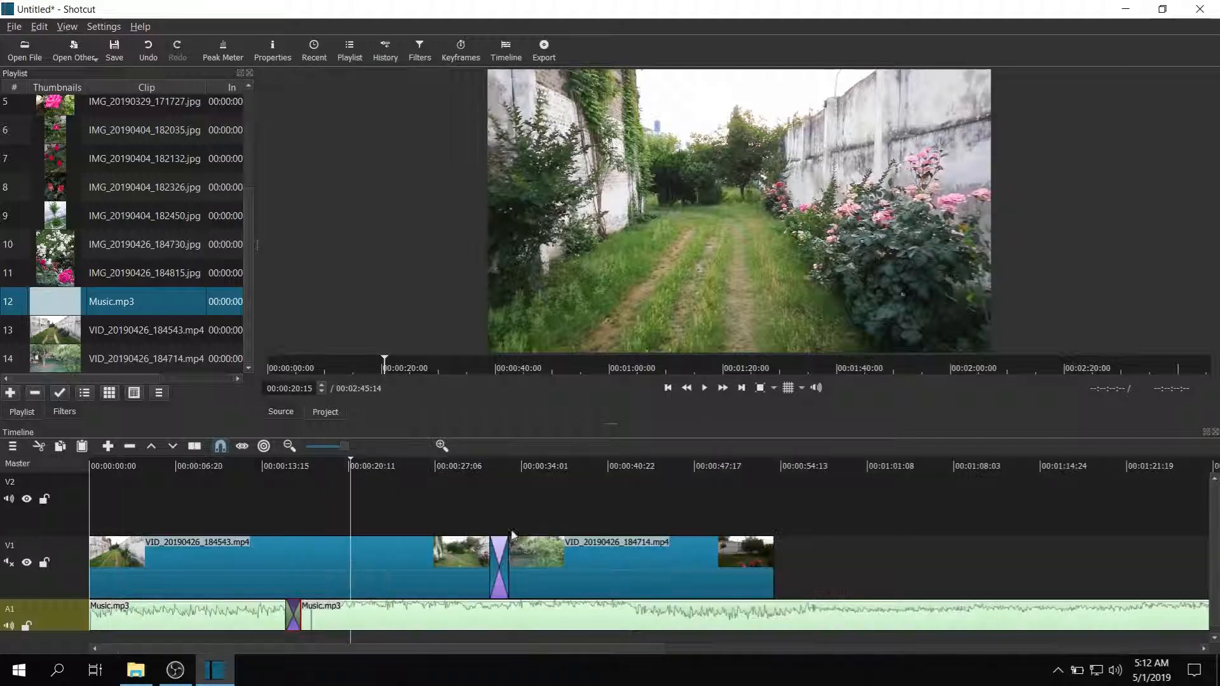